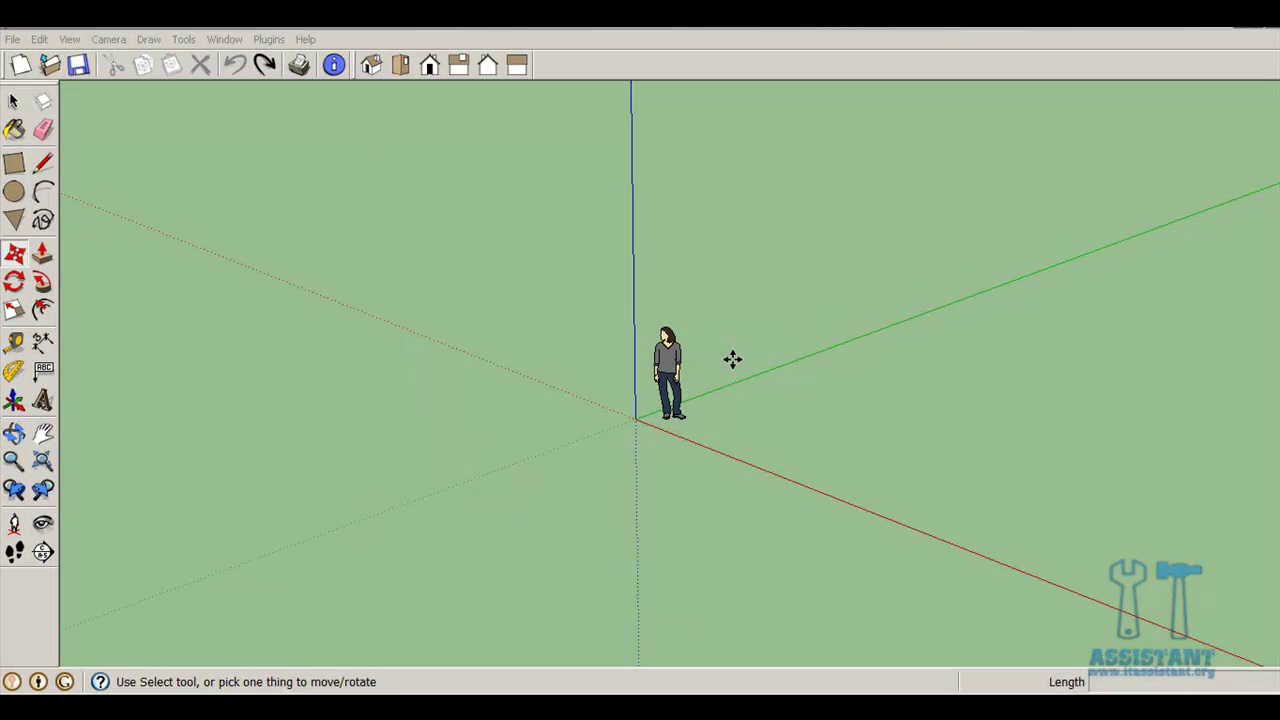
Step: Draw a large rectangle and a smaller front rectangle on the ground
{"action": "left_click", "coordinate": [14, 163]}
{"action": "left_click", "coordinate": [824, 414]}
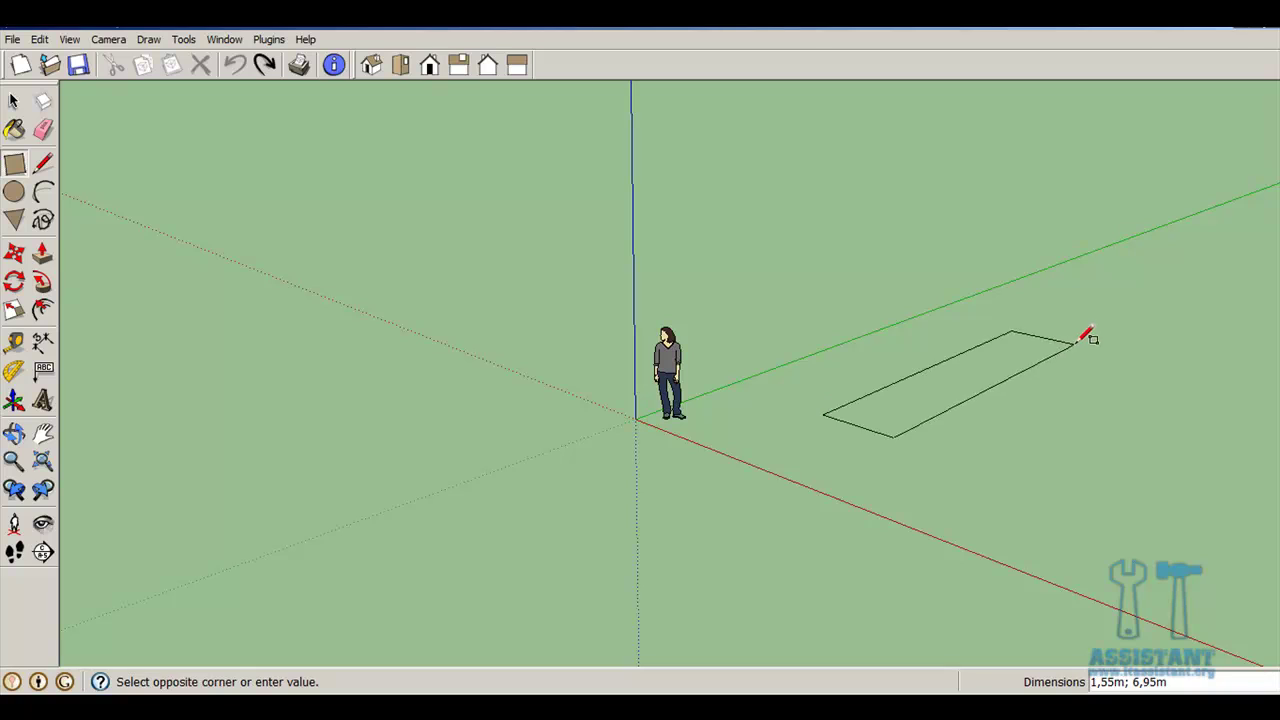
{"action": "left_click", "coordinate": [1105, 378]}
{"action": "left_click", "coordinate": [1058, 493]}
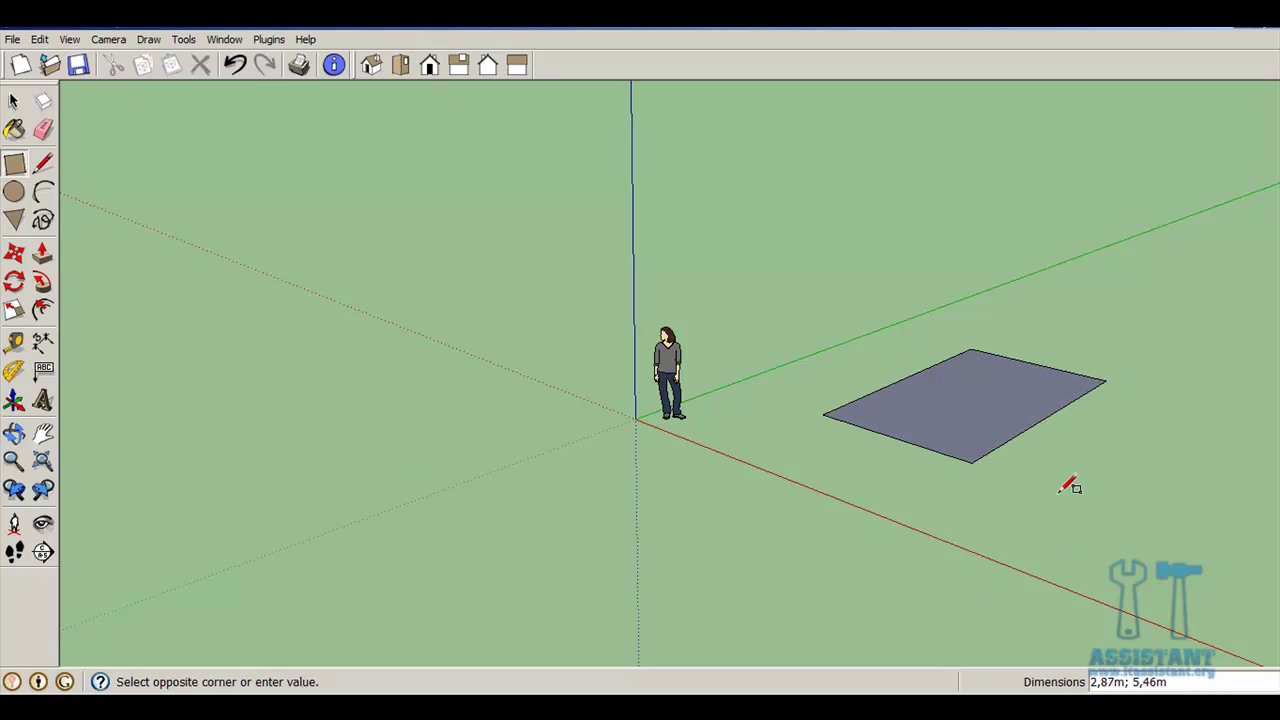
{"action": "left_click", "coordinate": [1193, 455]}
Step: Pull the rectangles up into boxes 2,34m and 4,14m high, then return to Select
{"action": "key", "text": "p"}
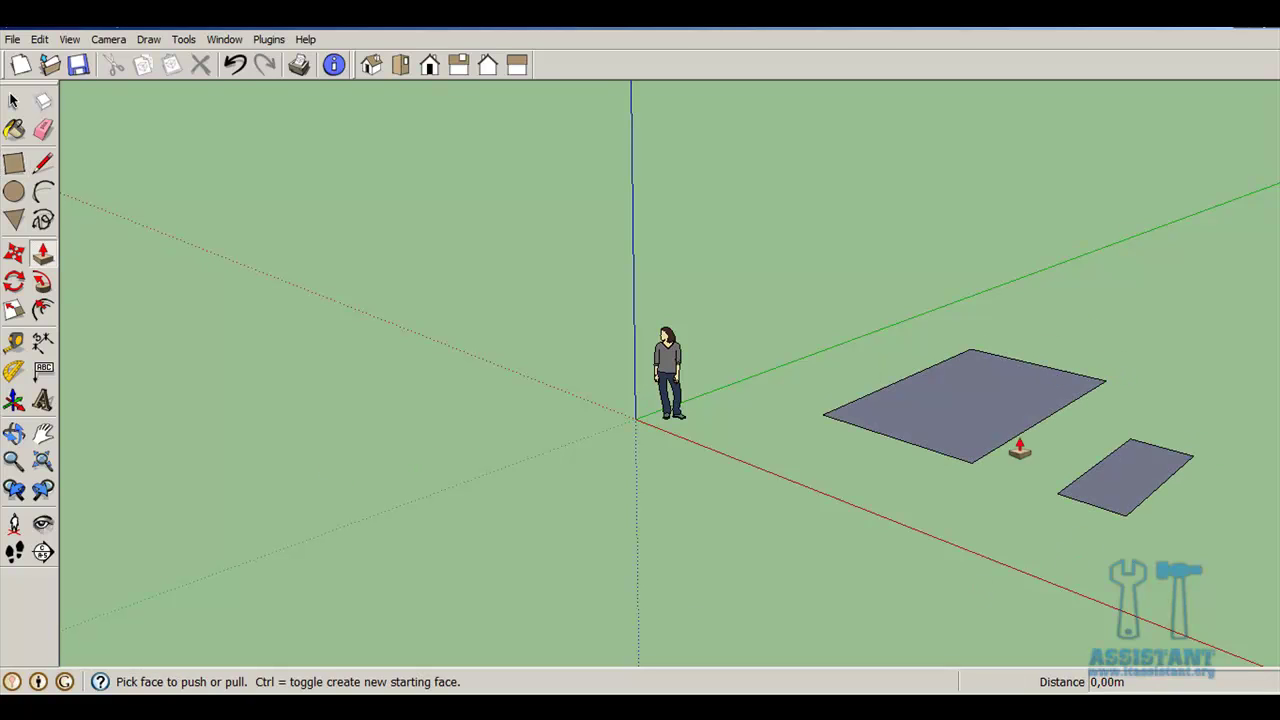
{"action": "left_click_drag", "start_coordinate": [1023, 443], "coordinate": [934, 294]}
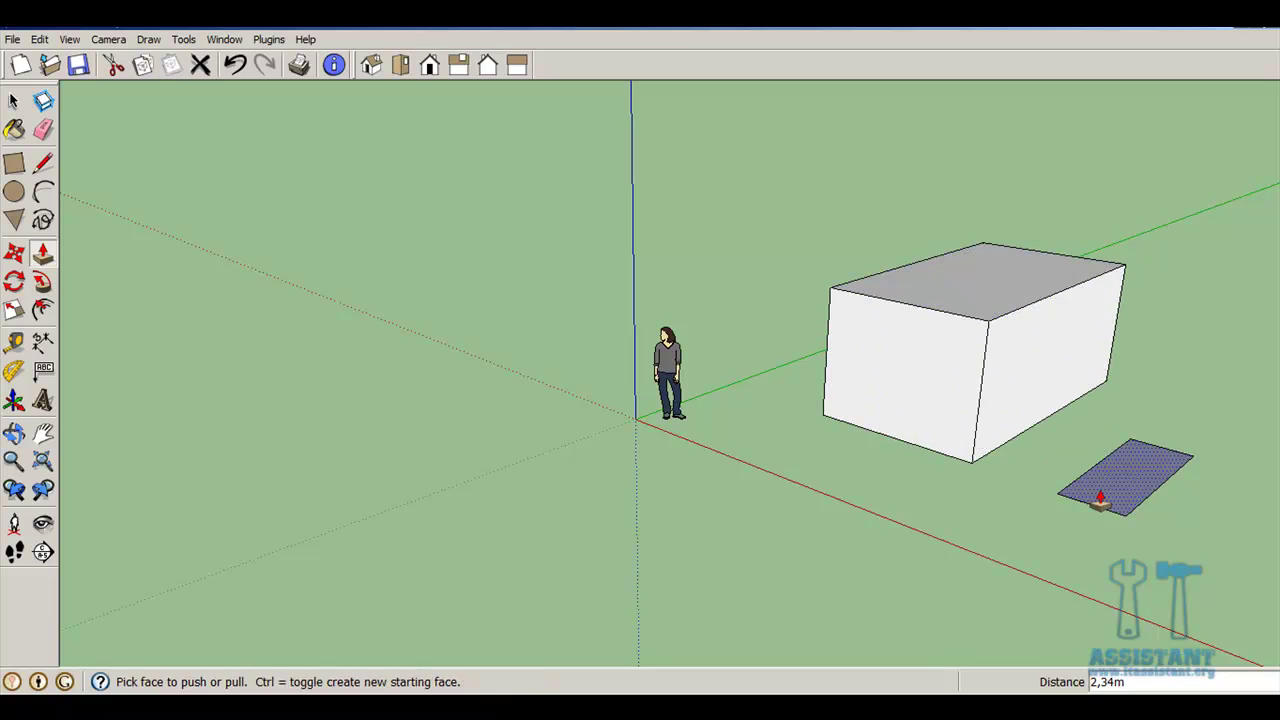
{"action": "left_click_drag", "start_coordinate": [1103, 497], "coordinate": [1090, 220]}
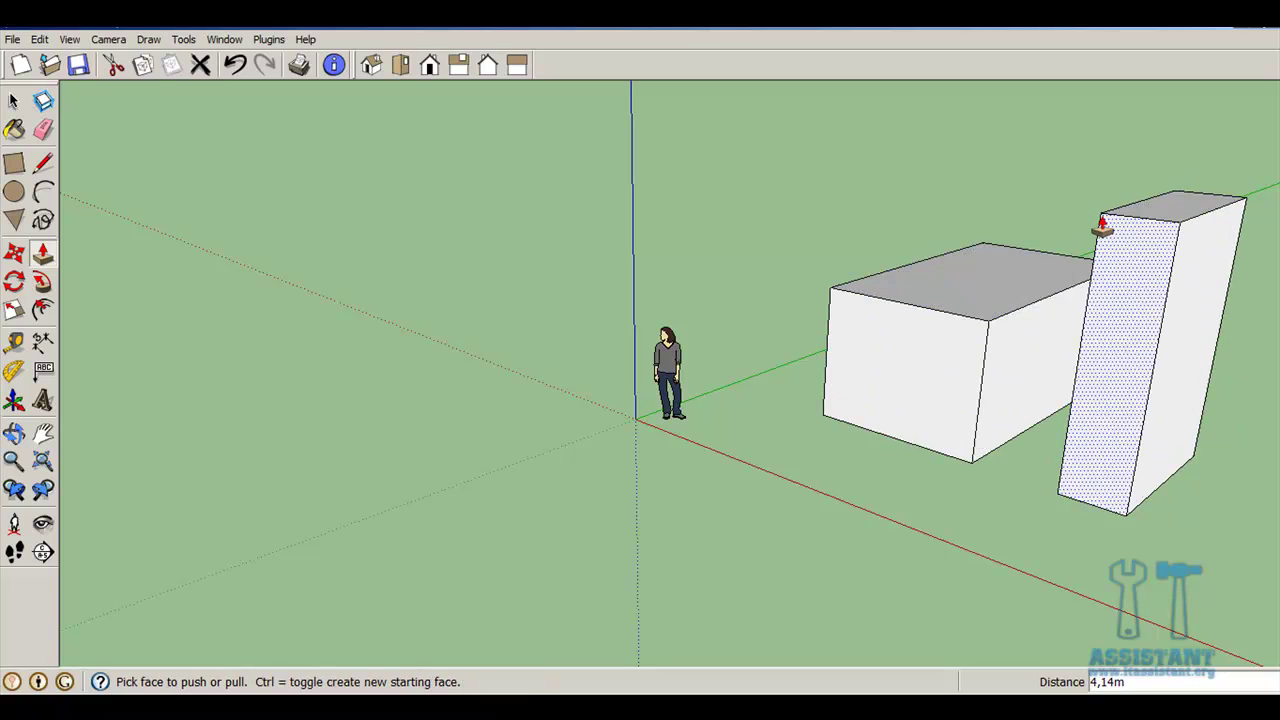
{"action": "left_click", "coordinate": [16, 101]}
{"action": "left_click", "coordinate": [16, 101]}
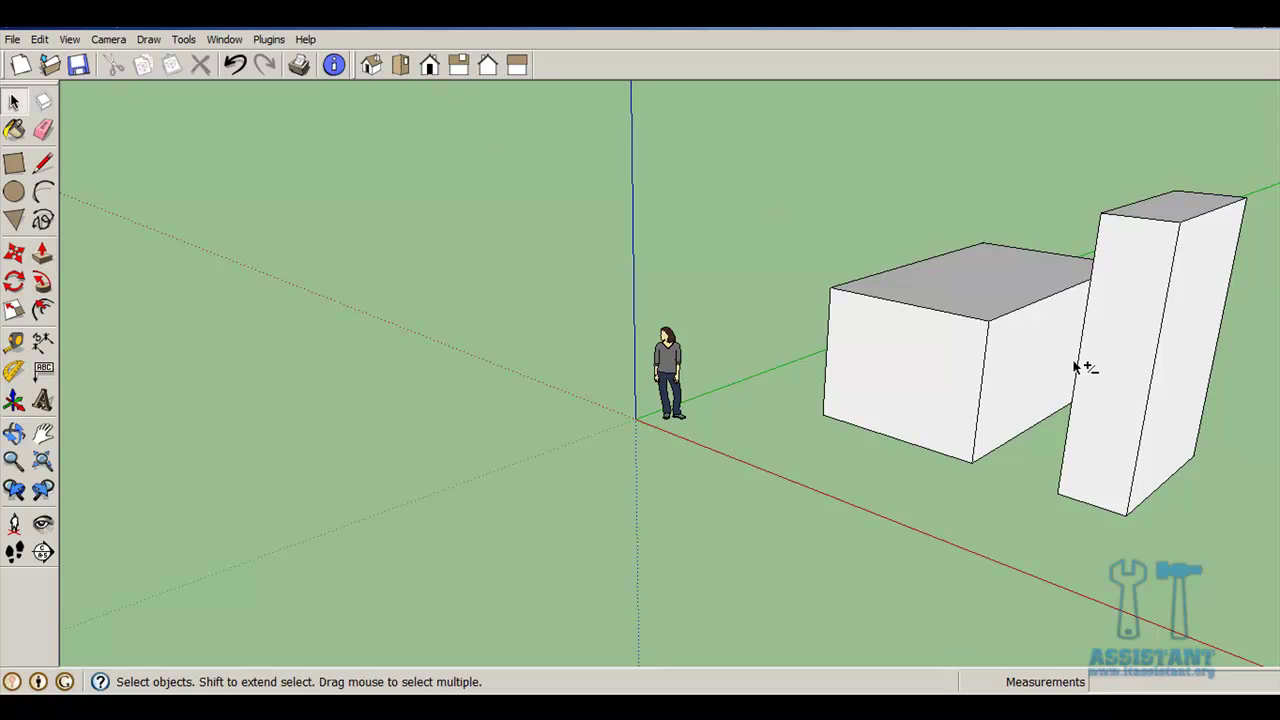
Step: Select the whole tall slab and move it by its bottom corner onto the wide box's corner
{"action": "middle_click_drag", "start_coordinate": [1078, 366], "coordinate": [784, 403]}
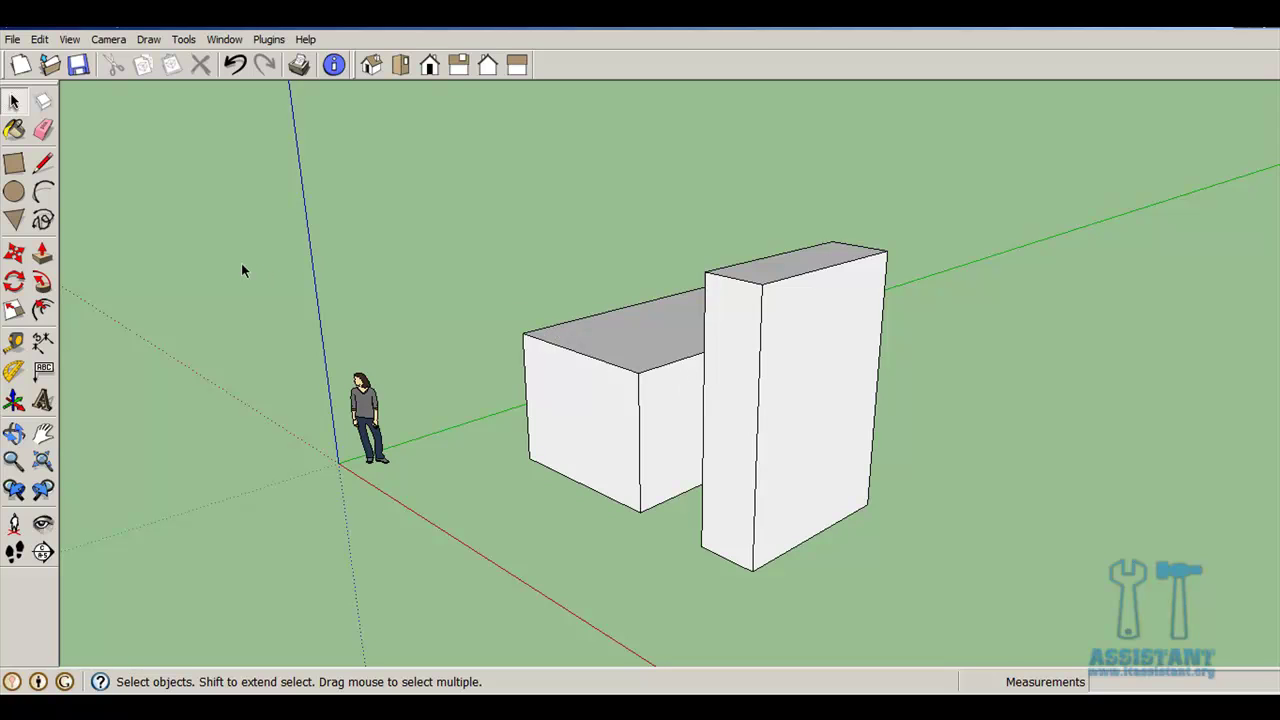
{"action": "middle_click_drag", "start_coordinate": [640, 394], "coordinate": [580, 403]}
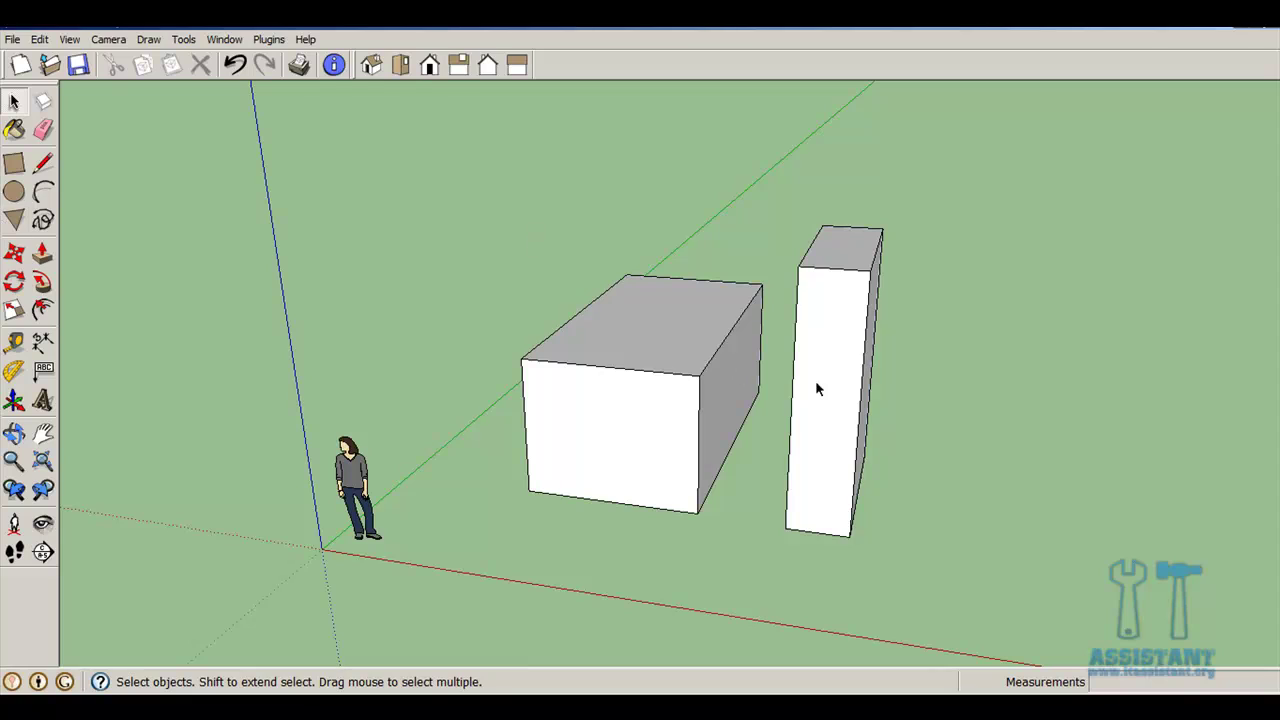
{"action": "double_click", "coordinate": [815, 388]}
{"action": "triple_click", "coordinate": [815, 388]}
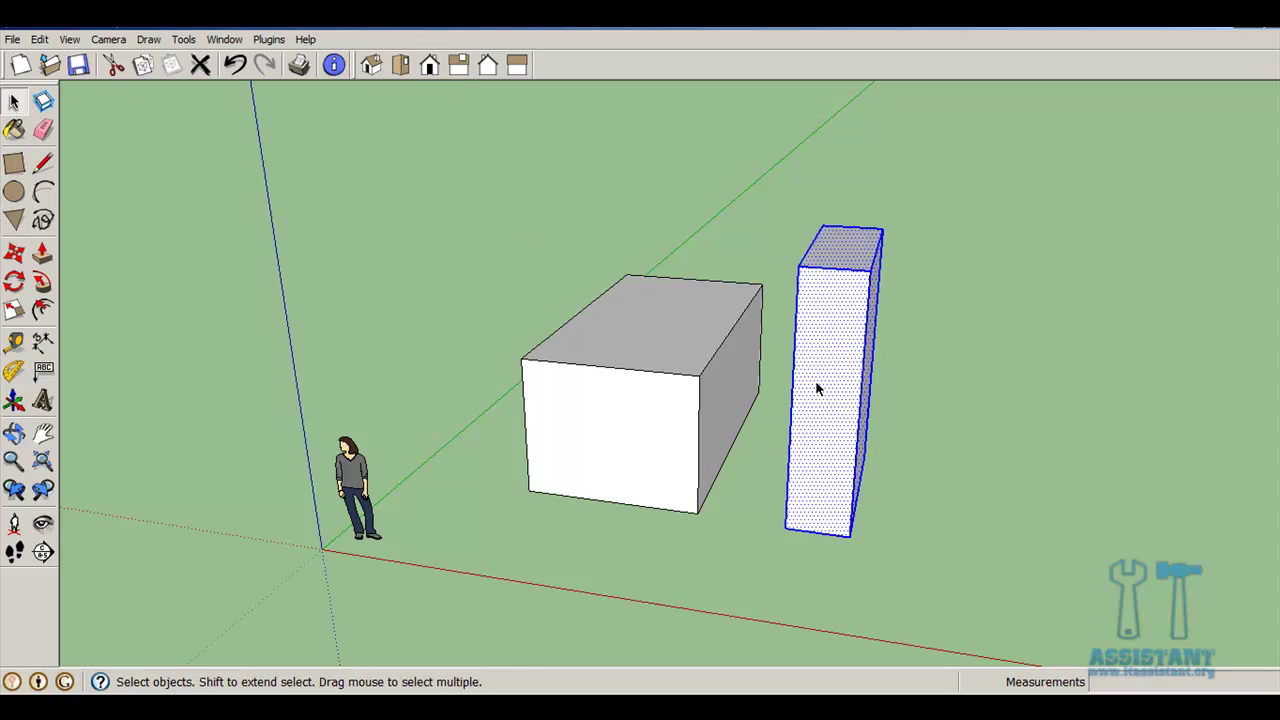
{"action": "key", "text": "m"}
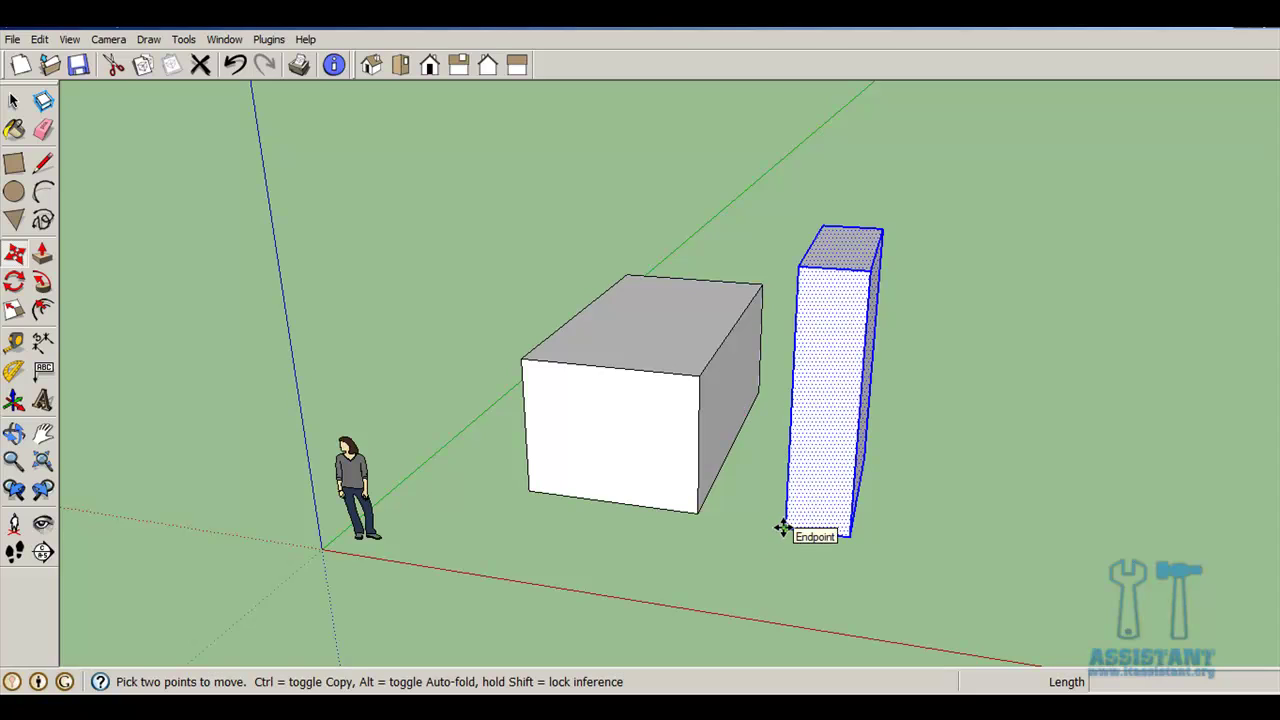
{"action": "left_click", "coordinate": [783, 528]}
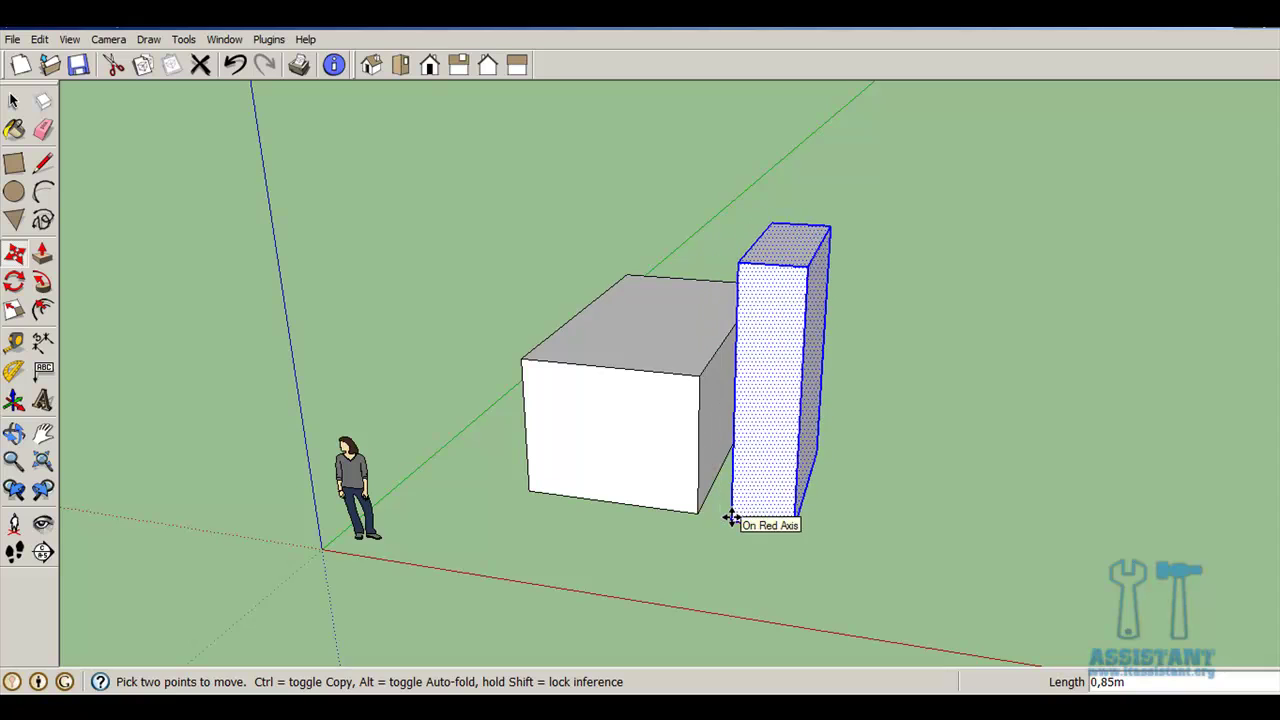
{"action": "scroll", "coordinate": [728, 520], "scroll_direction": "up", "scroll_amount": 3}
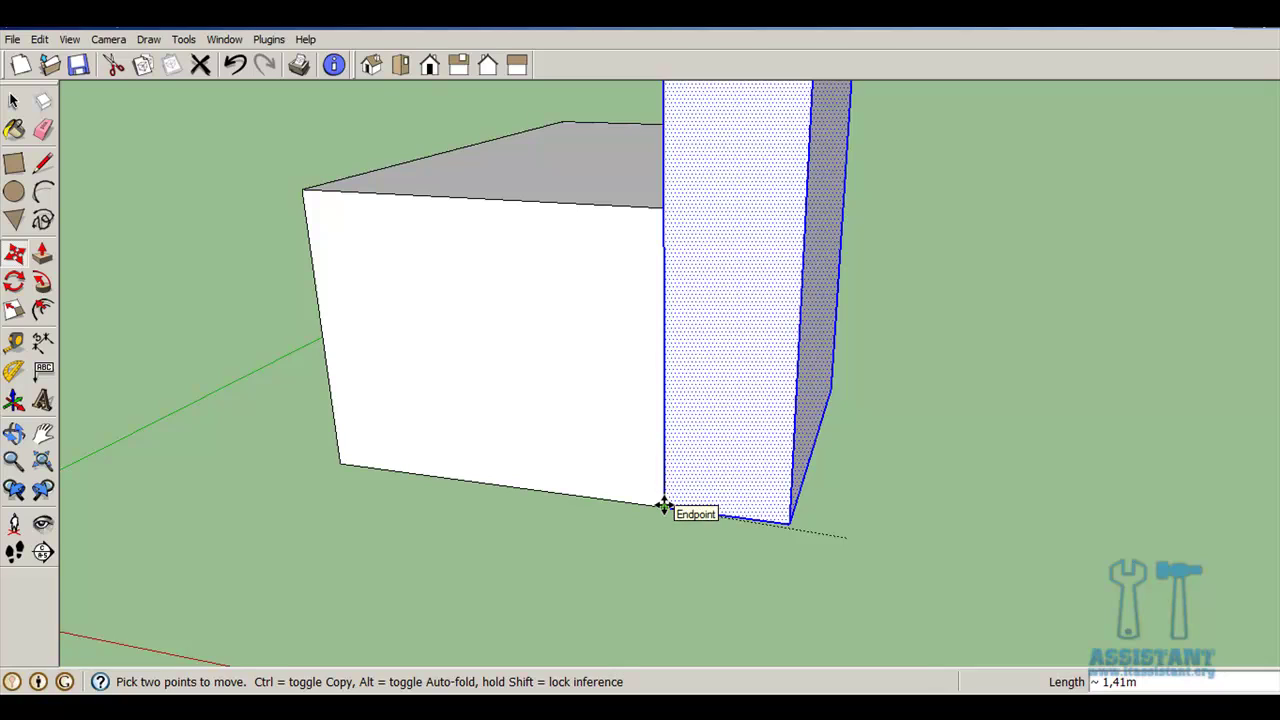
{"action": "middle_click_drag", "start_coordinate": [663, 506], "coordinate": [666, 600]}
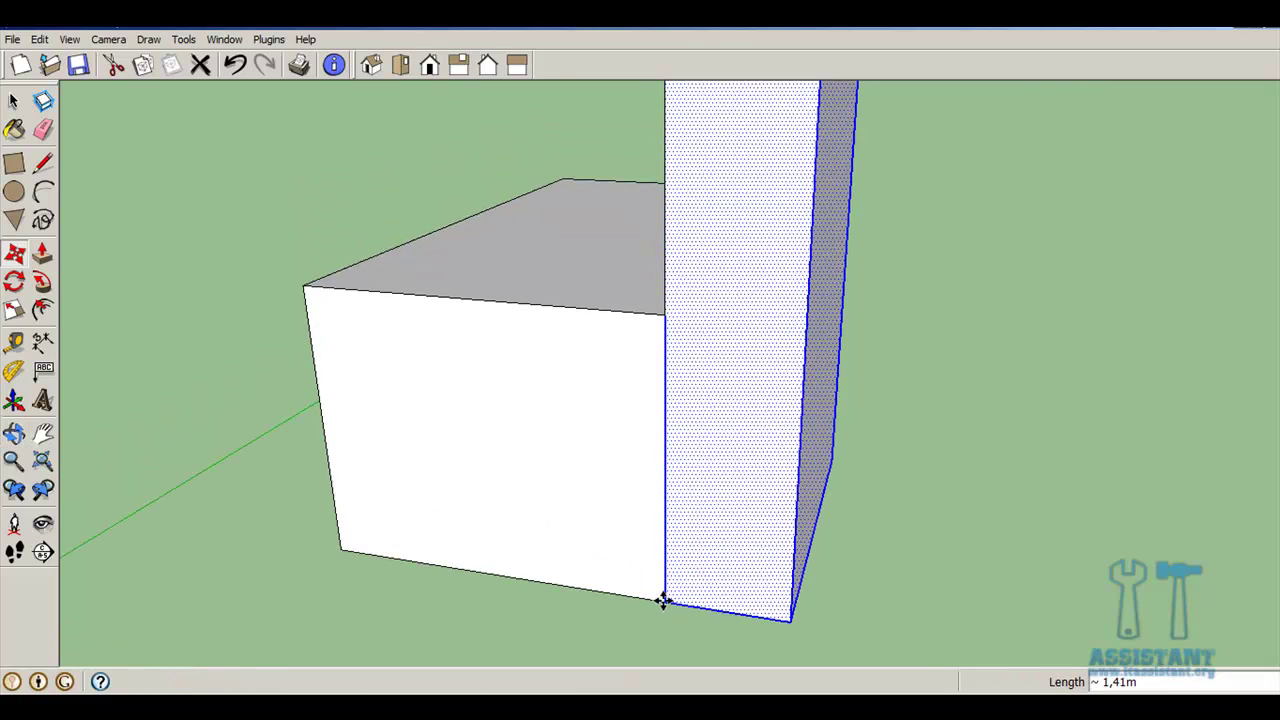
{"action": "scroll", "coordinate": [751, 310], "scroll_direction": "down", "scroll_amount": 3}
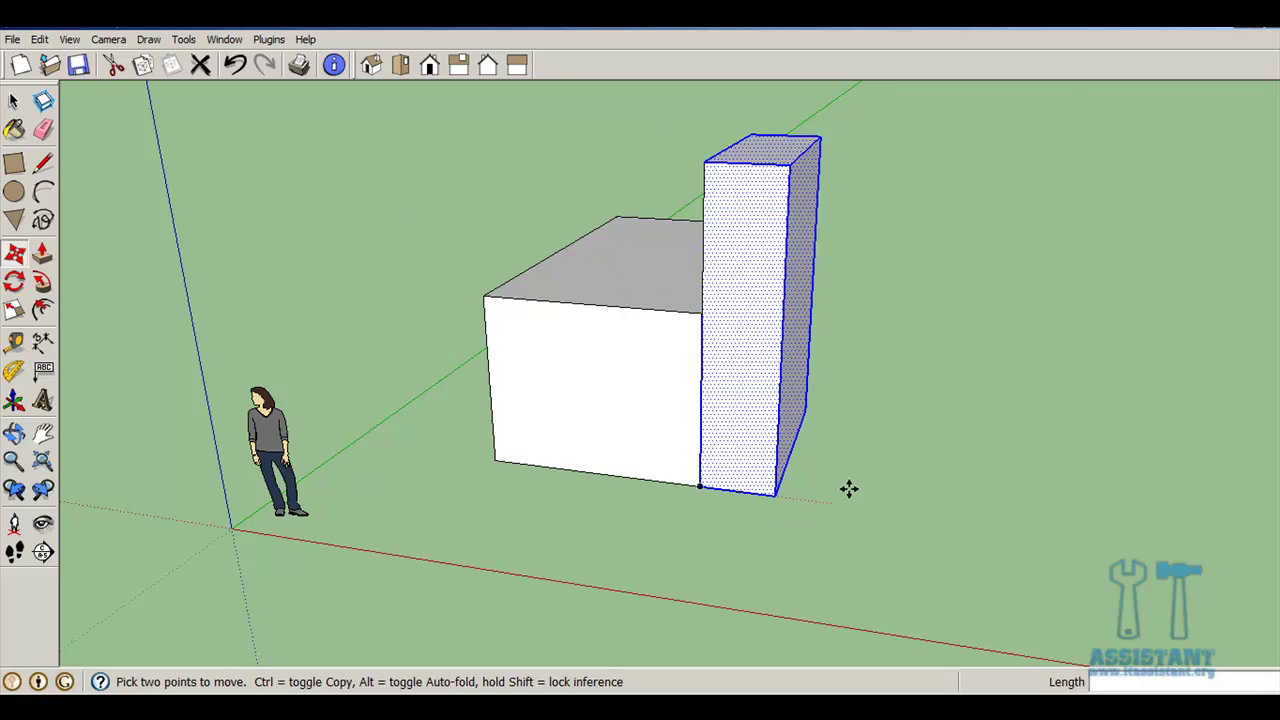
{"action": "mouse_move", "coordinate": [555, 218]}
{"action": "middle_mouse_down"}
{"action": "mouse_move", "coordinate": [778, 290]}
{"action": "mouse_move", "coordinate": [811, 283]}
{"action": "mouse_move", "coordinate": [514, 317]}
{"action": "middle_mouse_up"}
{"action": "key", "text": "m"}
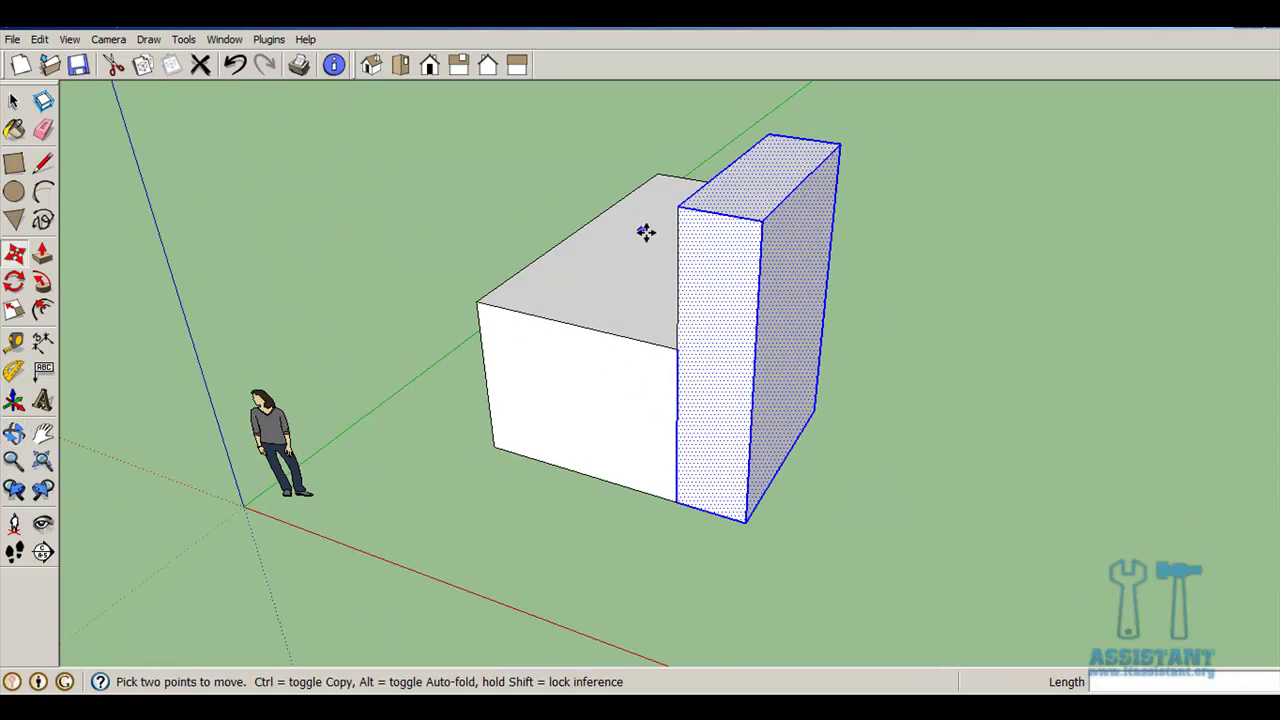
{"action": "left_click", "coordinate": [744, 521]}
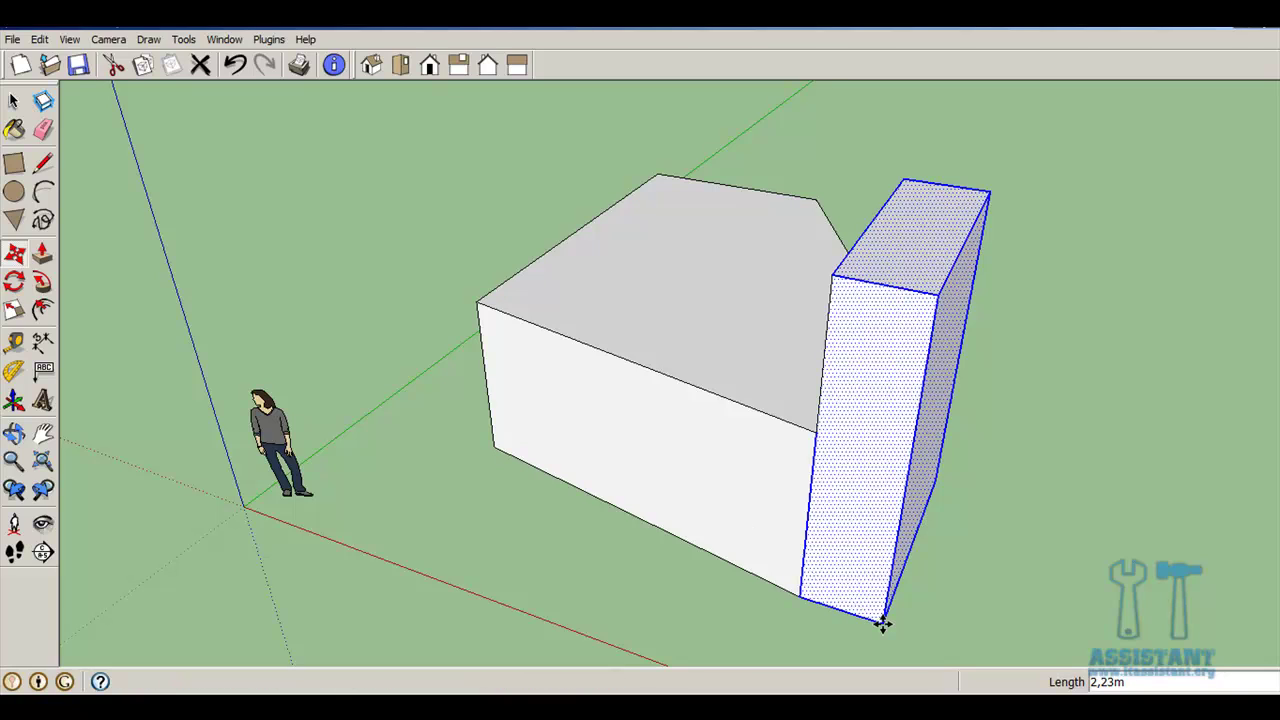
{"action": "left_click", "coordinate": [235, 65]}
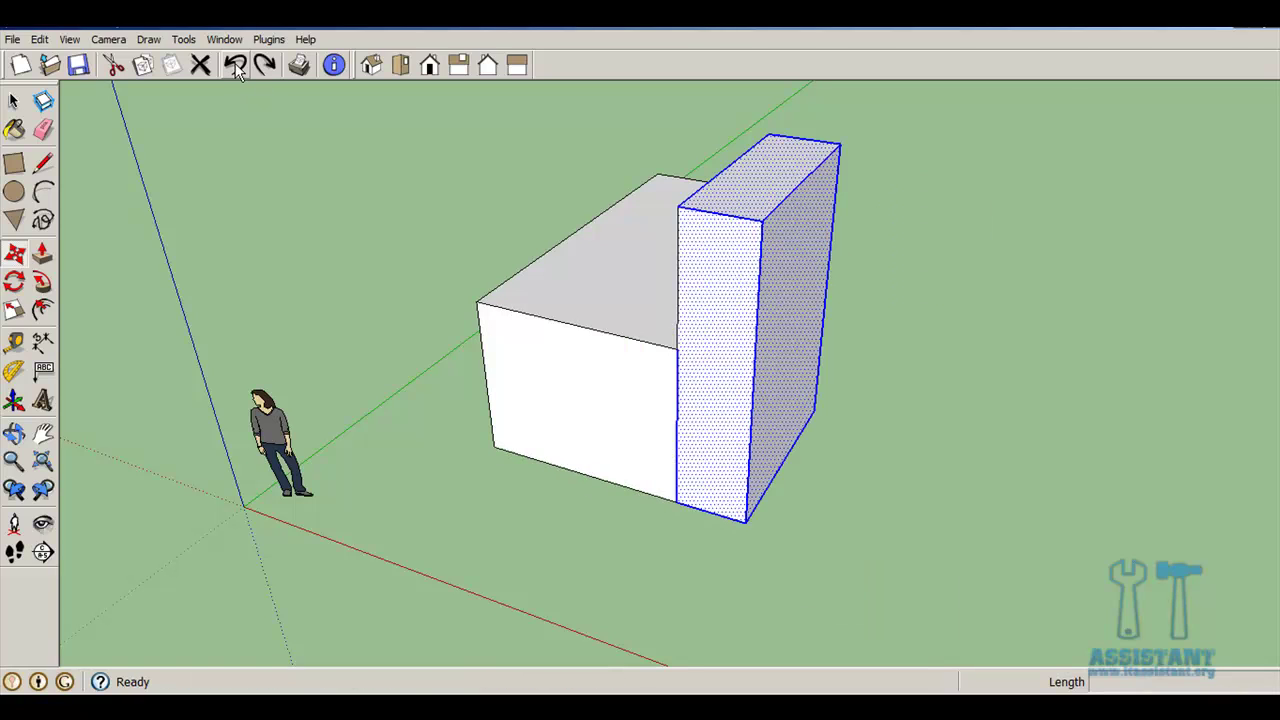
Step: Undo the slab's move so it stands apart again, and return to Select
{"action": "left_click", "coordinate": [235, 65]}
{"action": "left_click", "coordinate": [264, 64]}
{"action": "key", "text": "m"}
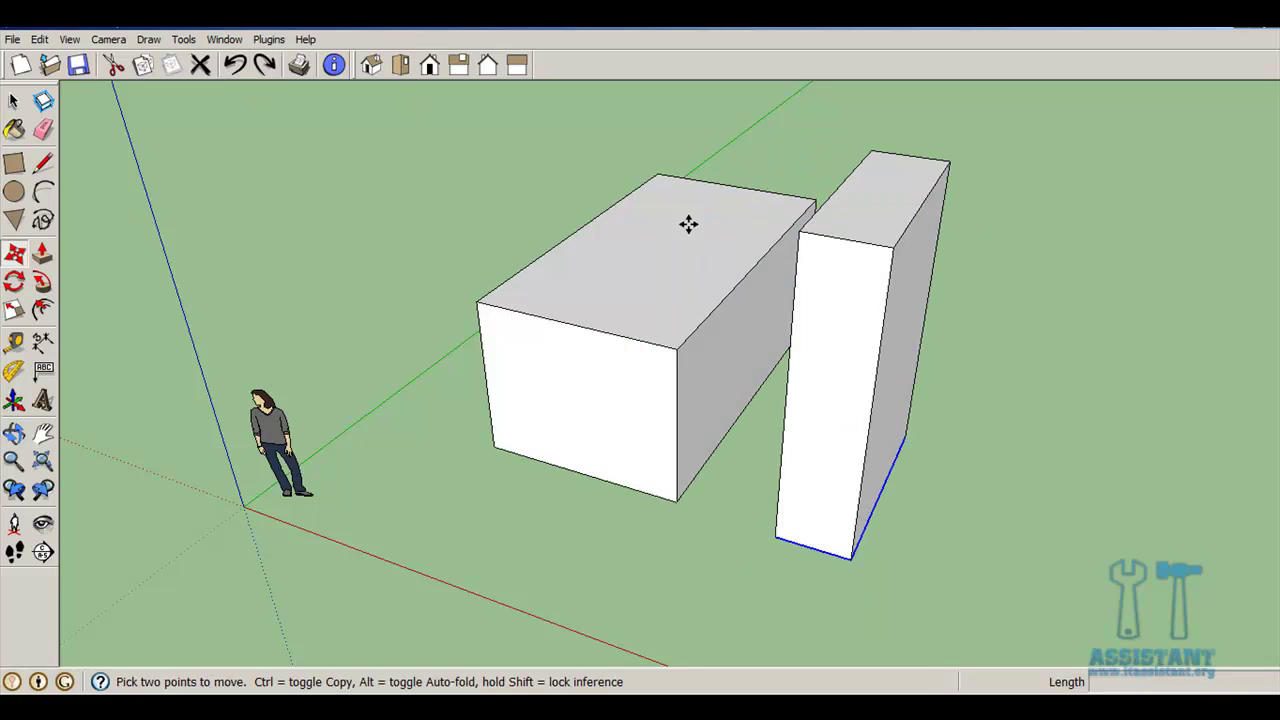
{"action": "key", "text": "space"}
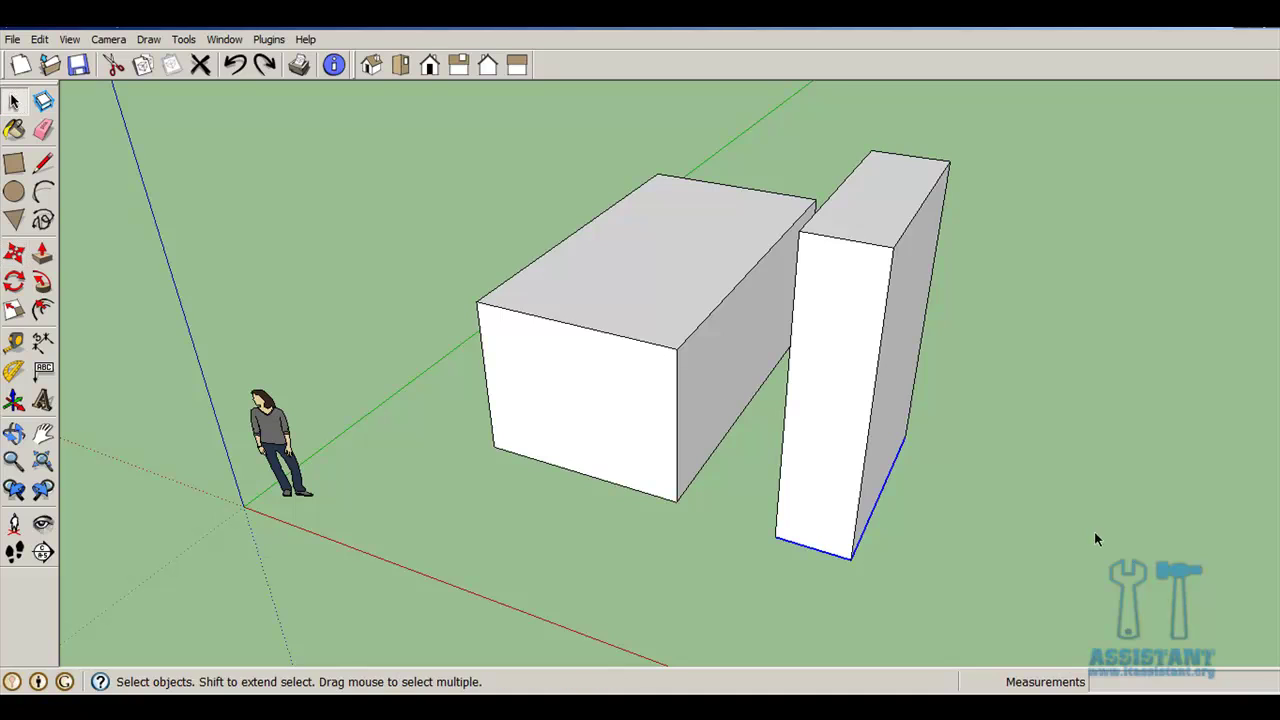
{"action": "left_click", "coordinate": [1132, 491]}
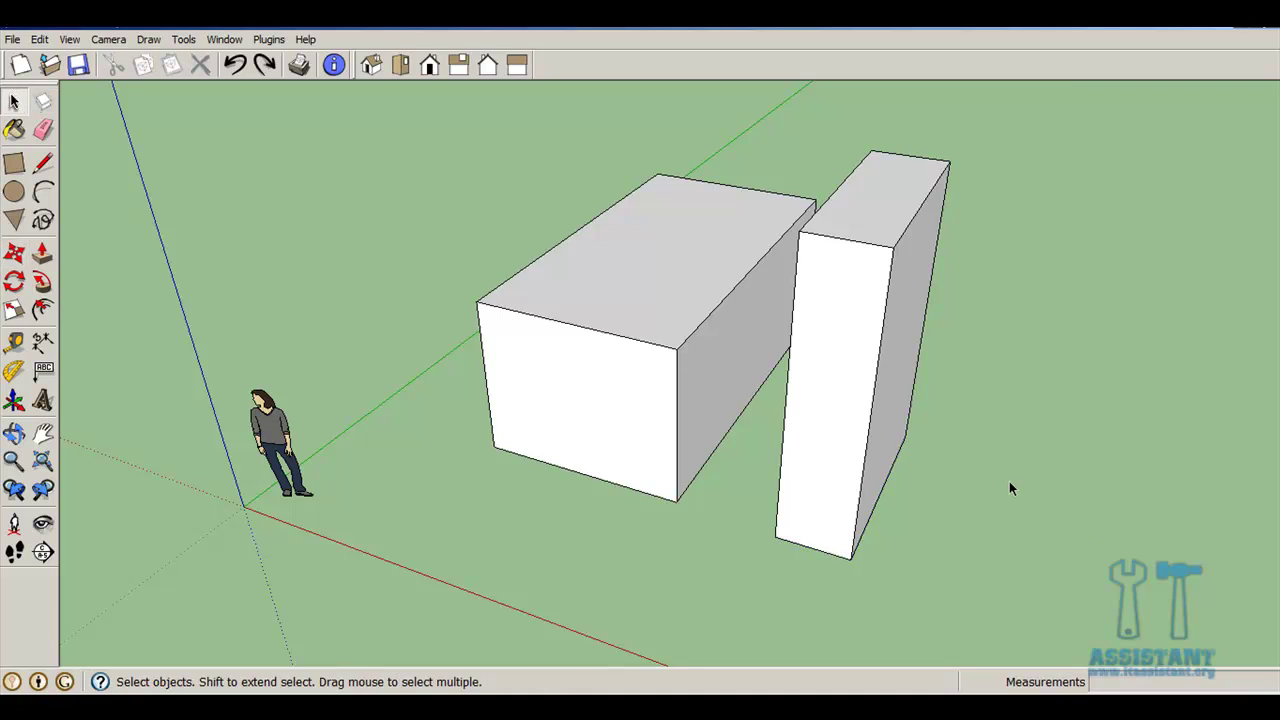
Step: Orbit to a raised corner view and select the entire tall slab
{"action": "middle_click_drag", "start_coordinate": [711, 443], "coordinate": [904, 360]}
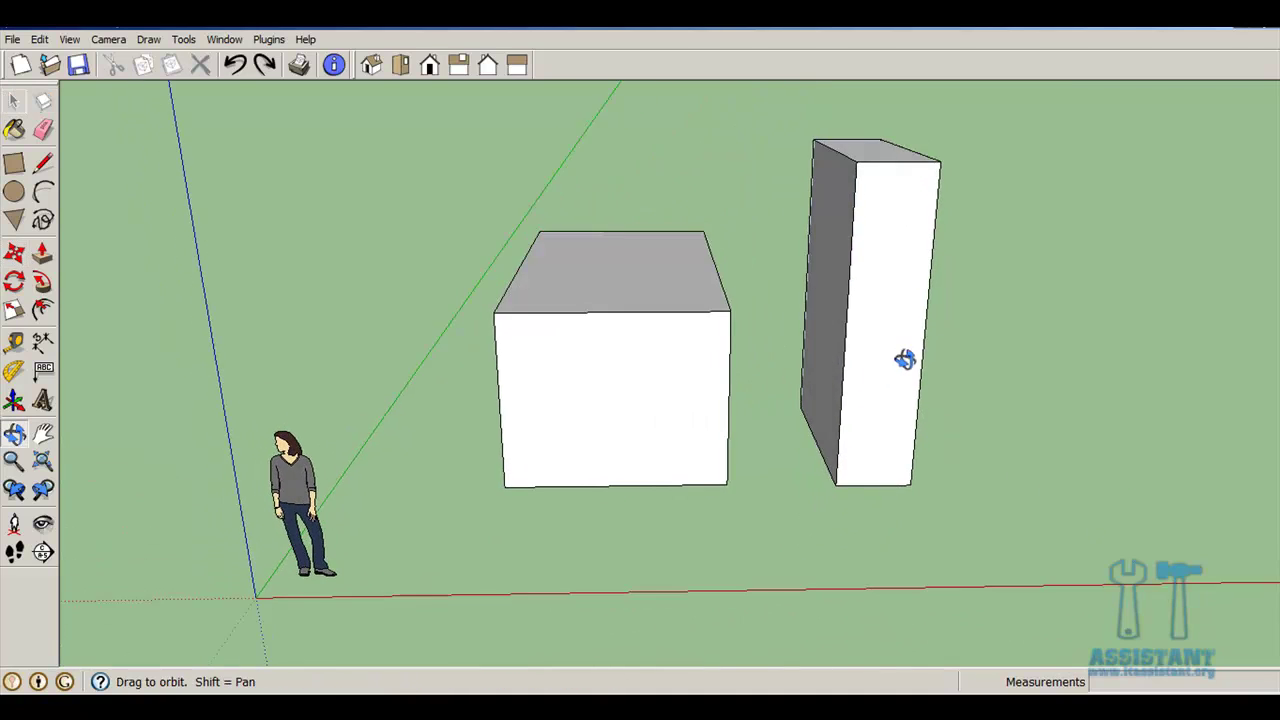
{"action": "mouse_move", "coordinate": [904, 360]}
{"action": "left_mouse_down"}
{"action": "mouse_move", "coordinate": [840, 334]}
{"action": "mouse_move", "coordinate": [737, 360]}
{"action": "mouse_move", "coordinate": [757, 400]}
{"action": "left_mouse_up"}
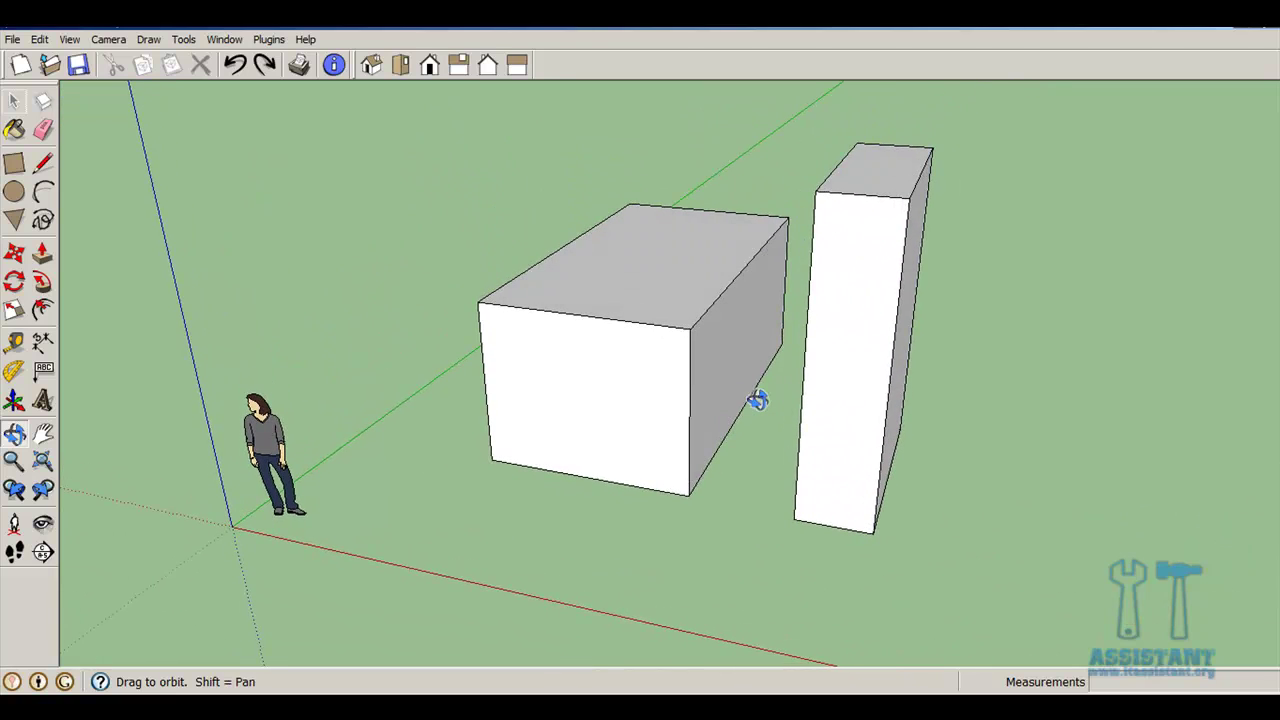
{"action": "middle_click_drag", "start_coordinate": [757, 400], "coordinate": [751, 400]}
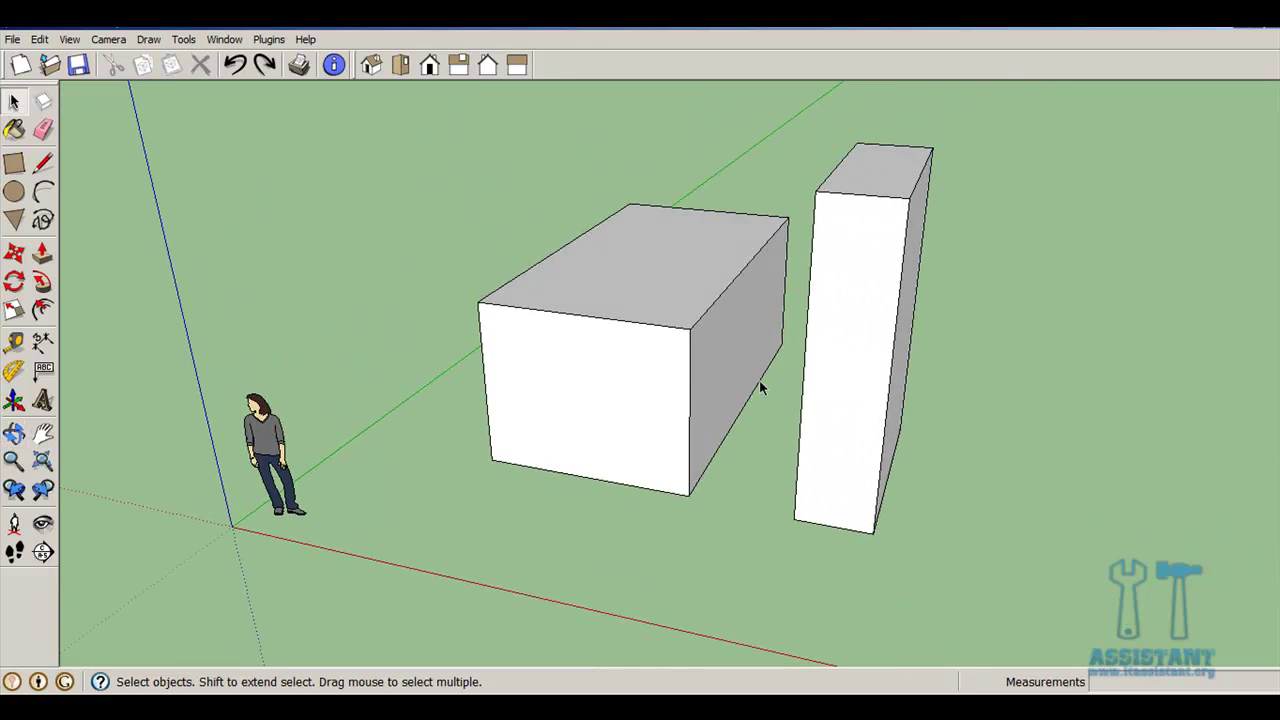
{"action": "triple_click", "coordinate": [837, 390]}
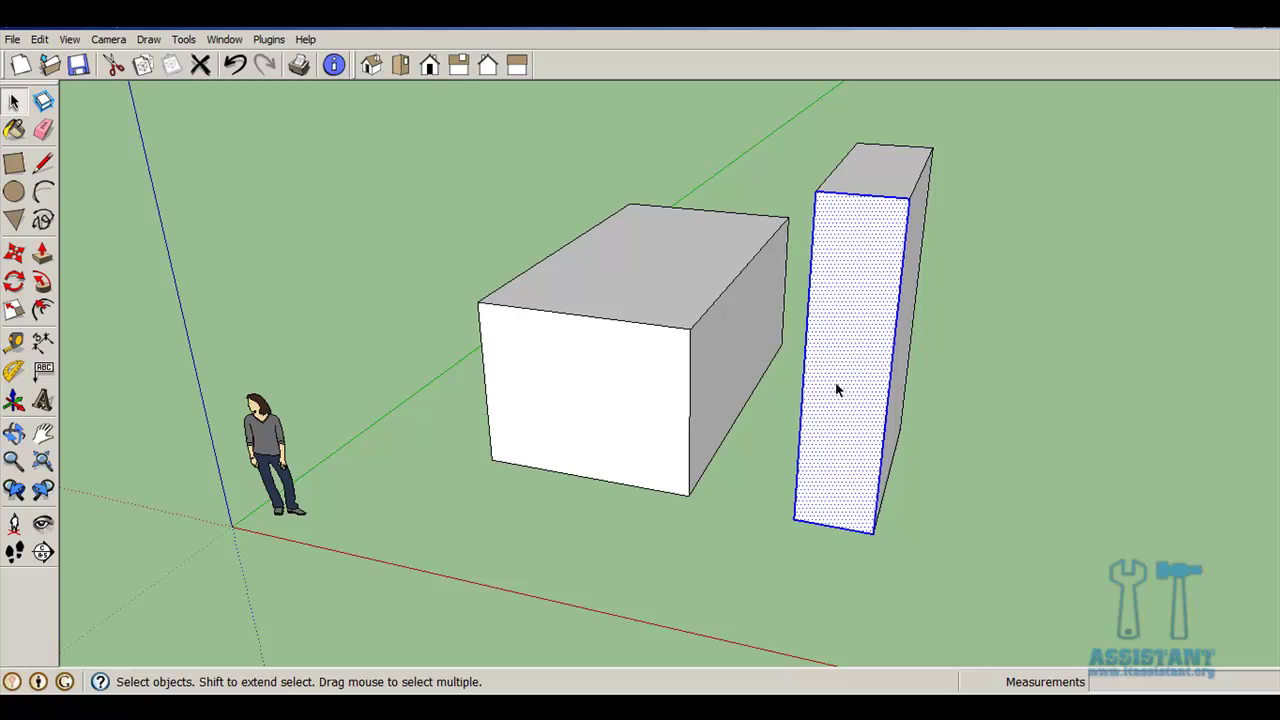
{"action": "mouse_move", "coordinate": [837, 390]}
{"action": "middle_mouse_down"}
{"action": "mouse_move", "coordinate": [1046, 380]}
{"action": "mouse_move", "coordinate": [854, 400]}
{"action": "mouse_move", "coordinate": [580, 484]}
{"action": "middle_mouse_up"}
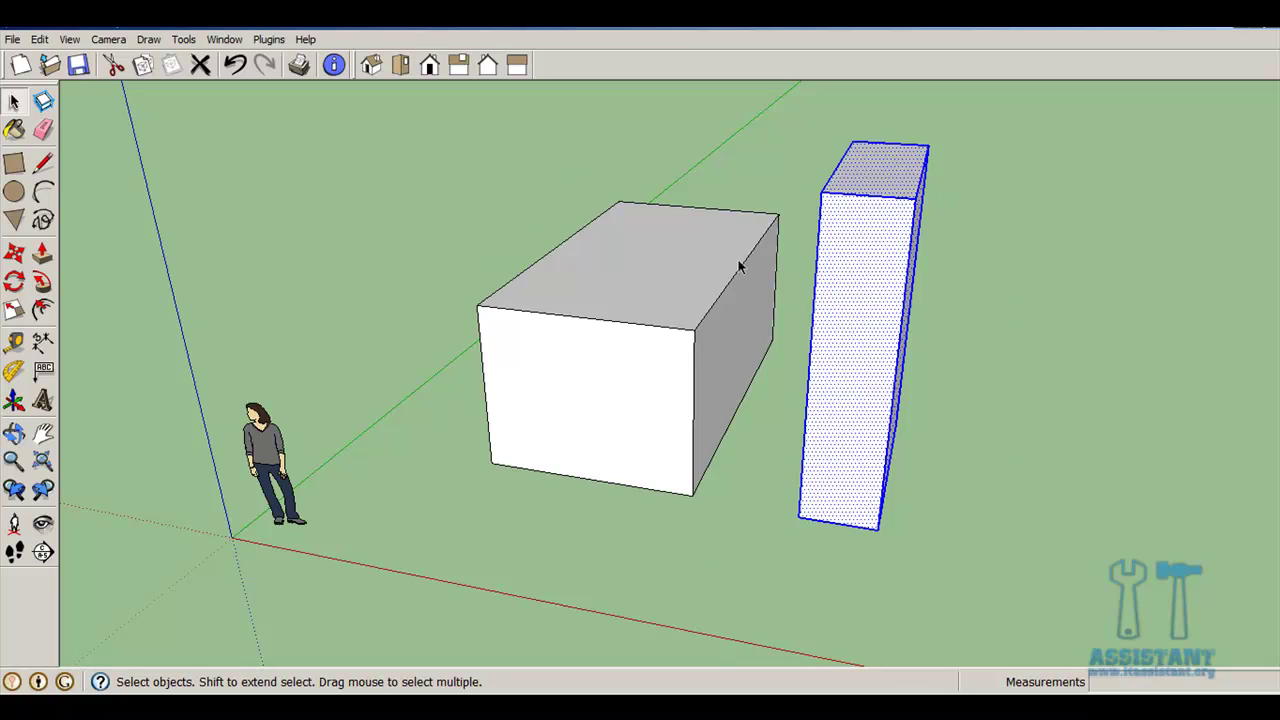
{"action": "mouse_move", "coordinate": [847, 350]}
{"action": "middle_mouse_down"}
{"action": "mouse_move", "coordinate": [1007, 289]}
{"action": "mouse_move", "coordinate": [810, 332]}
{"action": "middle_mouse_up"}
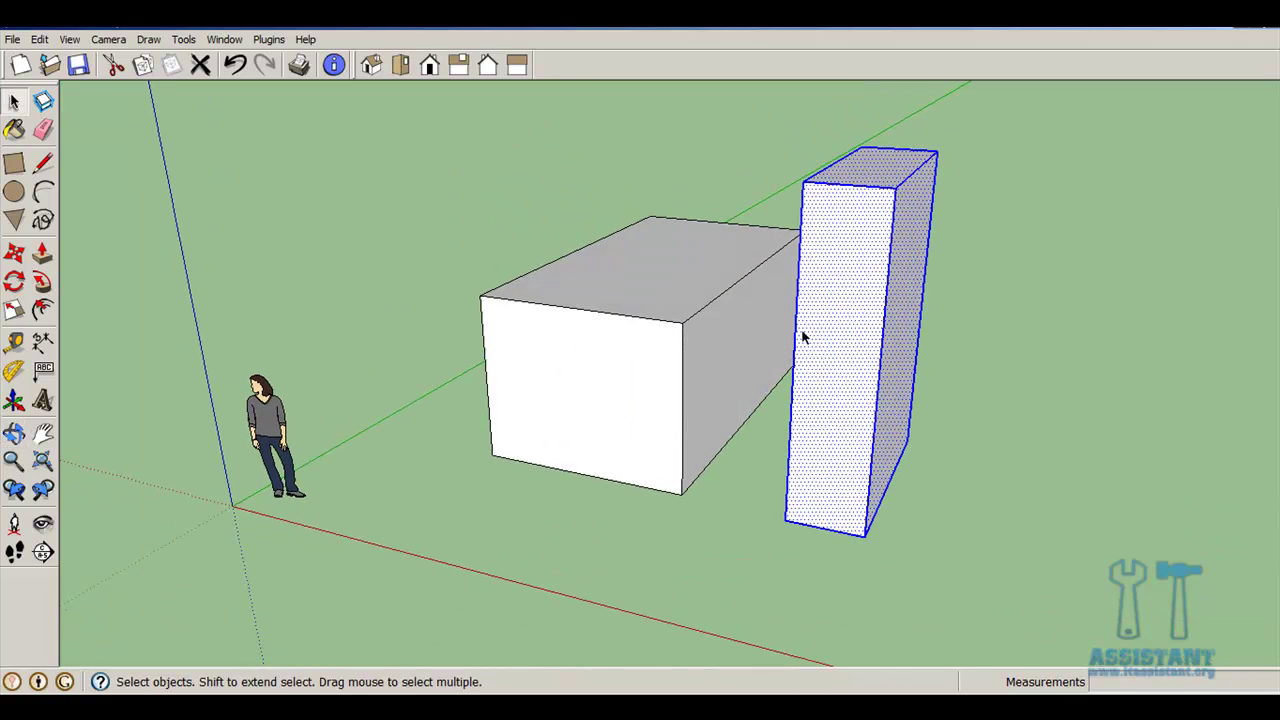
{"action": "left_click", "coordinate": [993, 371]}
{"action": "triple_click", "coordinate": [862, 349]}
Step: Make the selected slab a component named Bloc2 with a short description, then deselect
{"action": "key", "text": "g"}
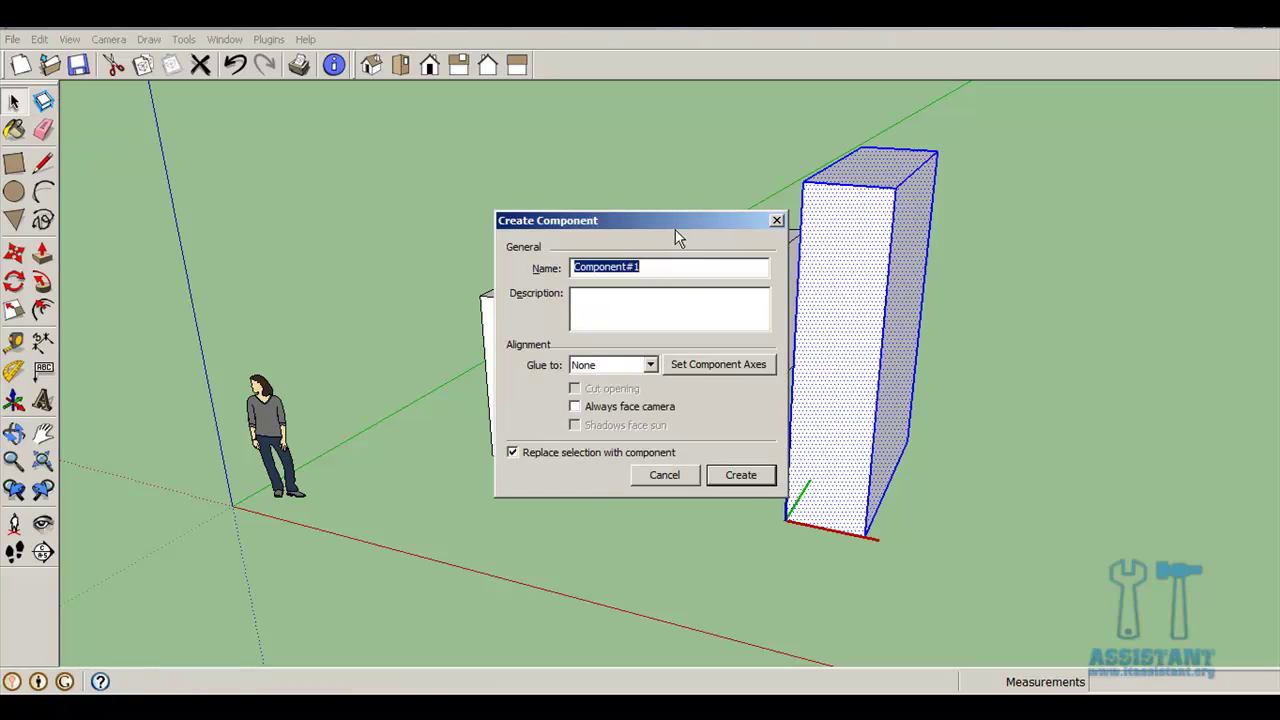
{"action": "left_click_drag", "start_coordinate": [652, 222], "coordinate": [443, 209]}
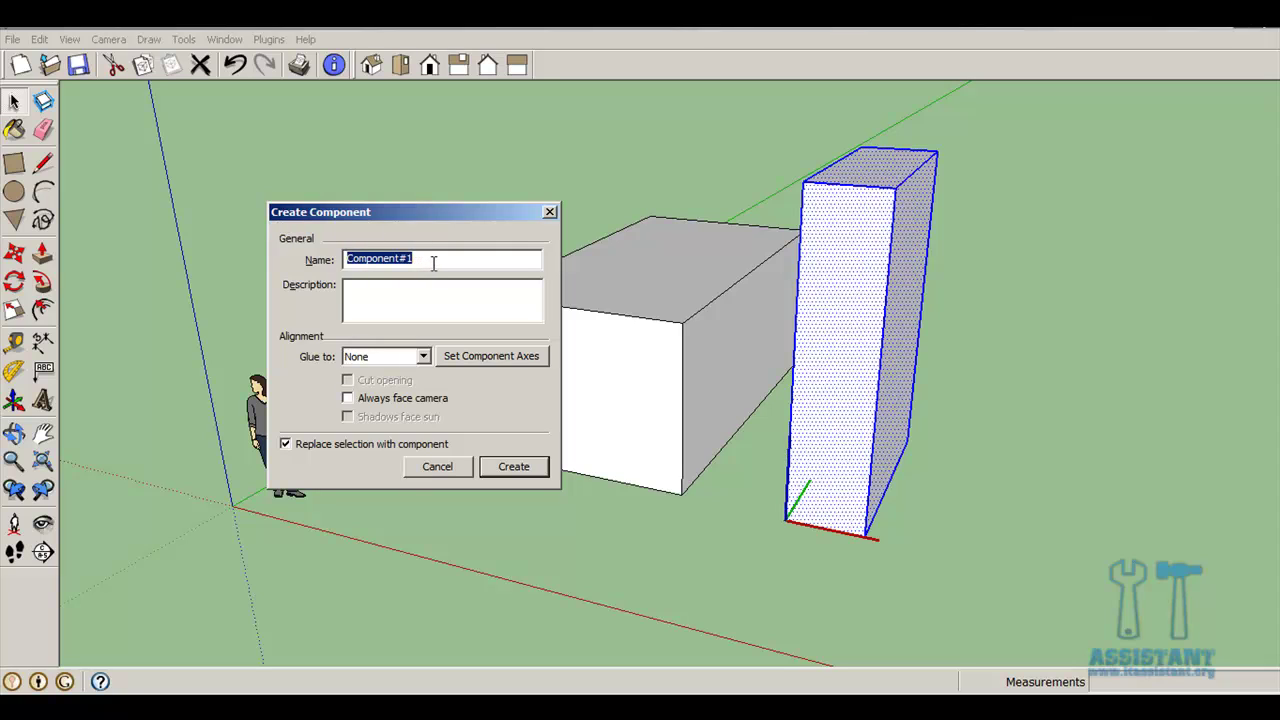
{"action": "type", "text": "Bloc2"}
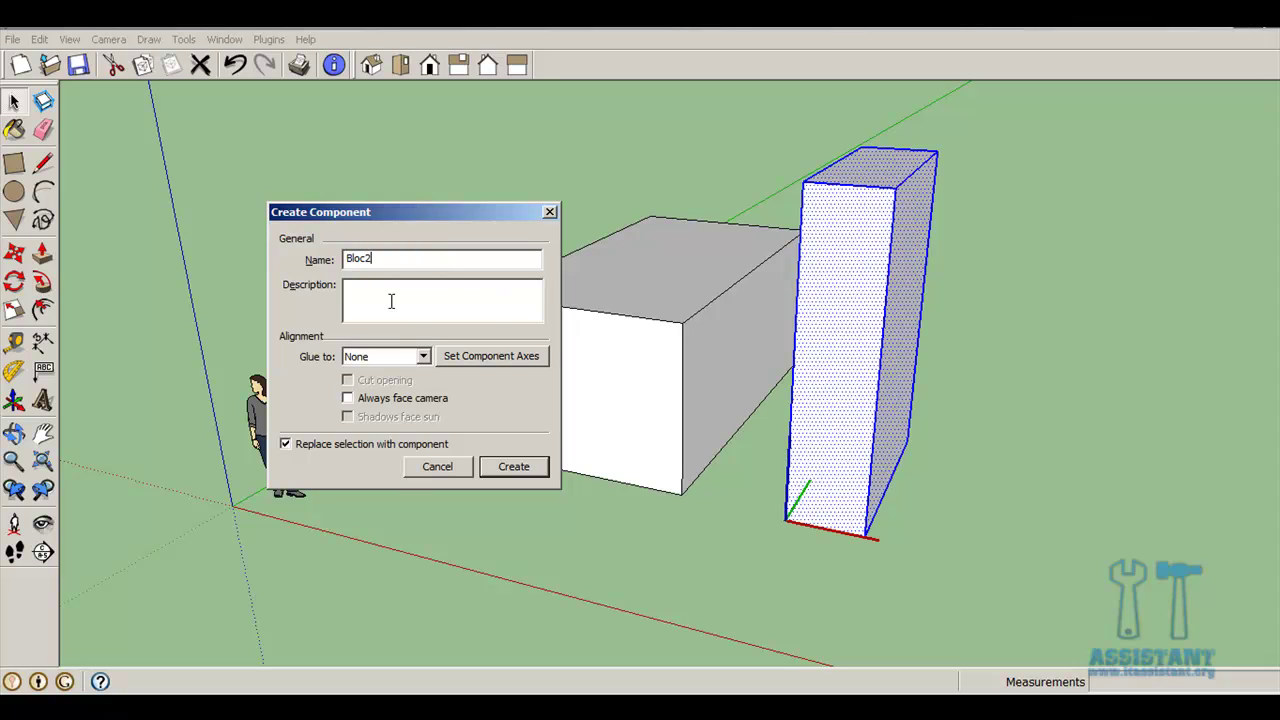
{"action": "type", "text": "jnd"}
{"action": "type", "text": "klsnf"}
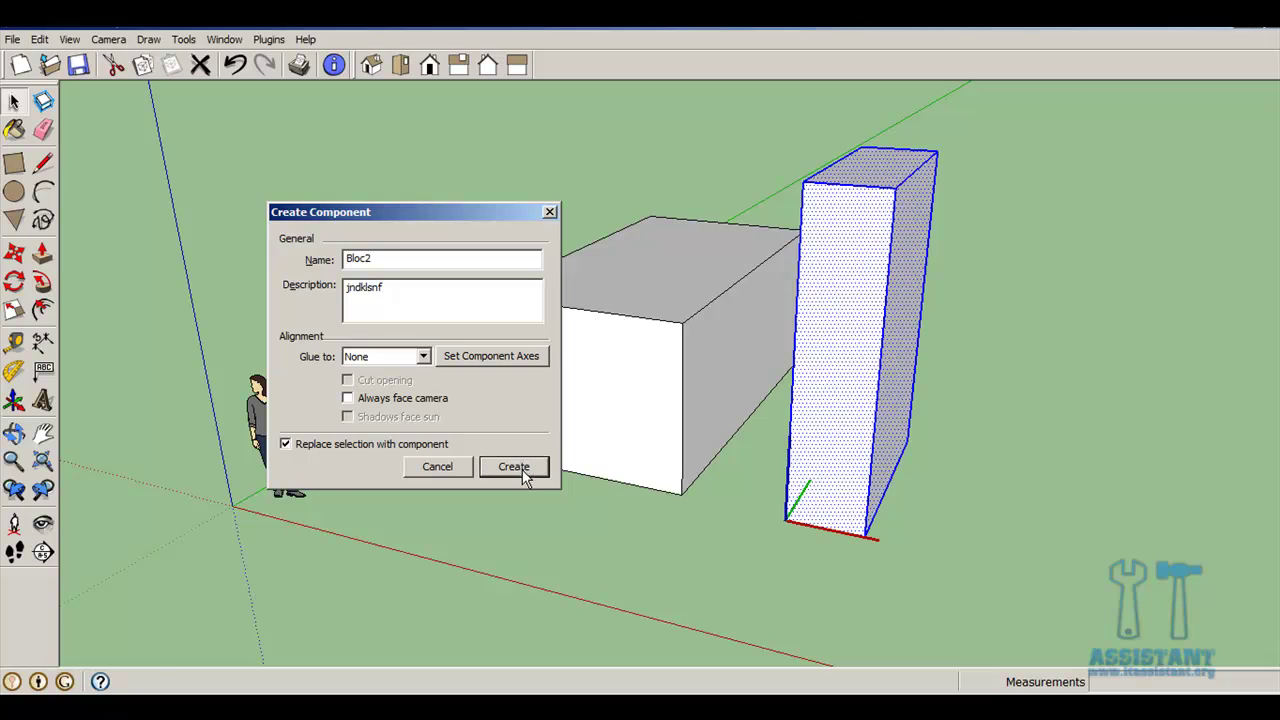
{"action": "left_click", "coordinate": [514, 467]}
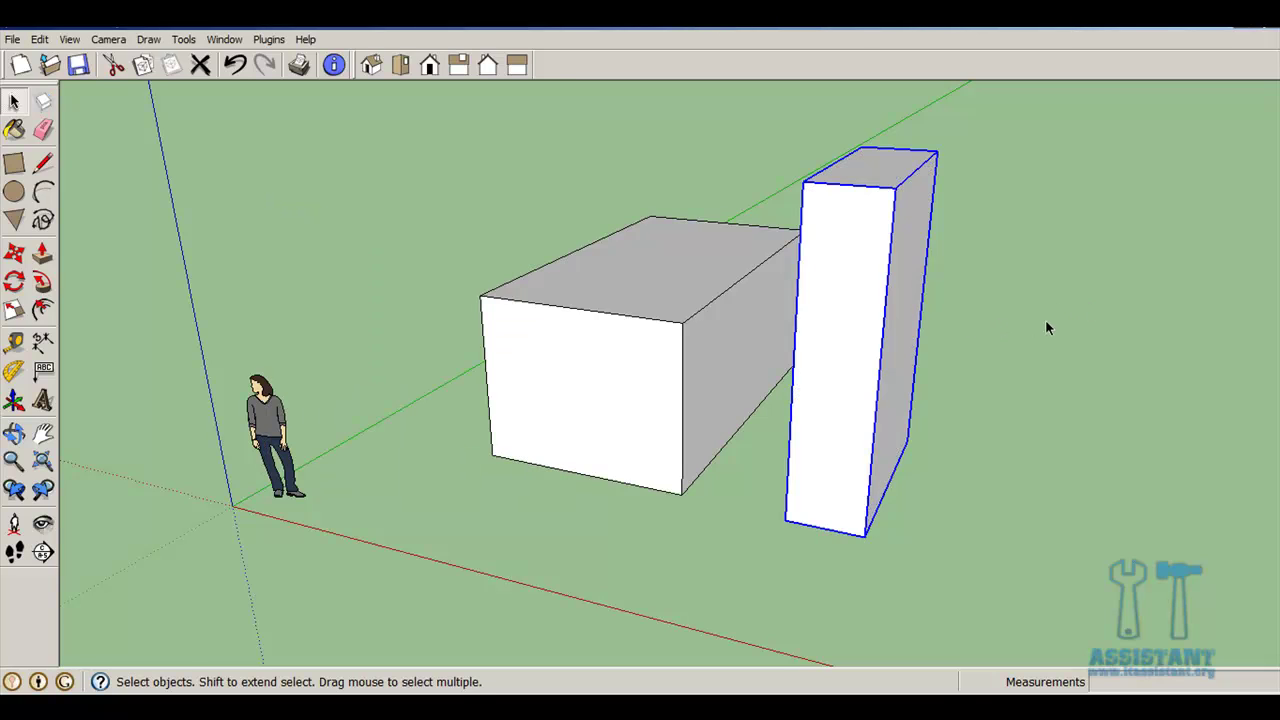
{"action": "left_click", "coordinate": [1046, 321]}
{"action": "mouse_move", "coordinate": [982, 320]}
{"action": "middle_mouse_down"}
{"action": "mouse_move", "coordinate": [1165, 283]}
{"action": "mouse_move", "coordinate": [954, 503]}
{"action": "middle_mouse_up"}
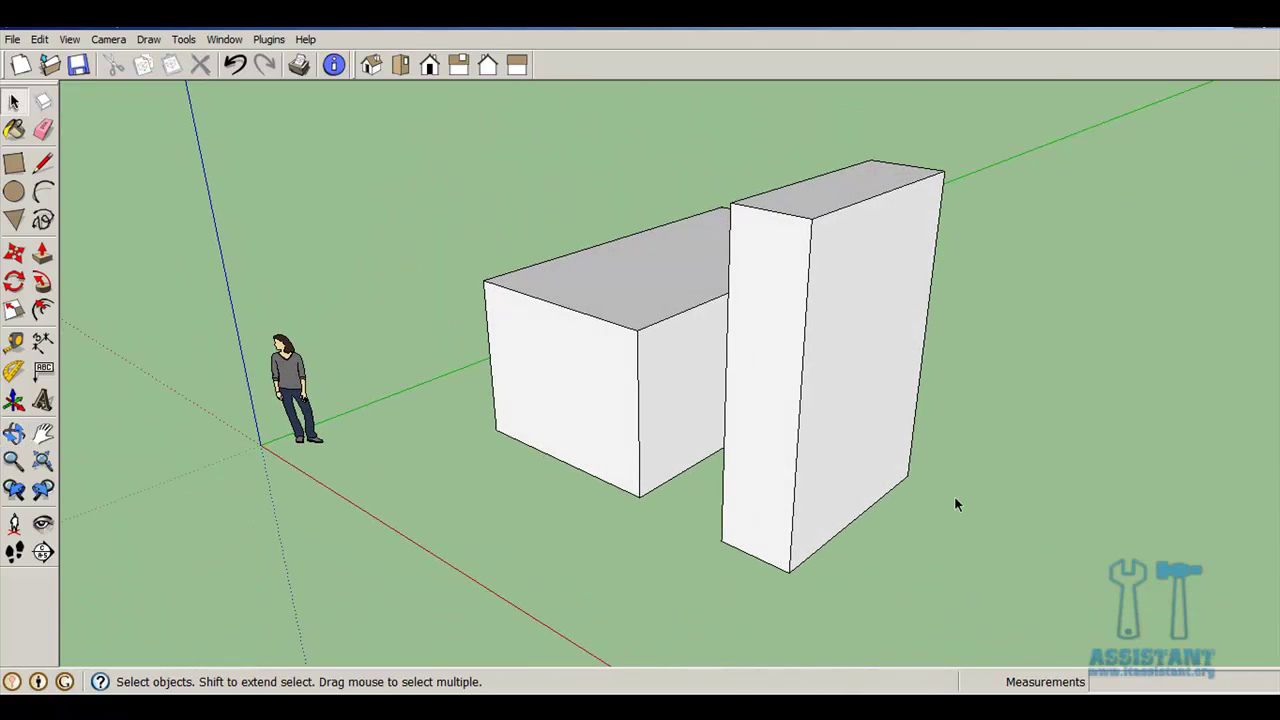
{"action": "left_click", "coordinate": [818, 418]}
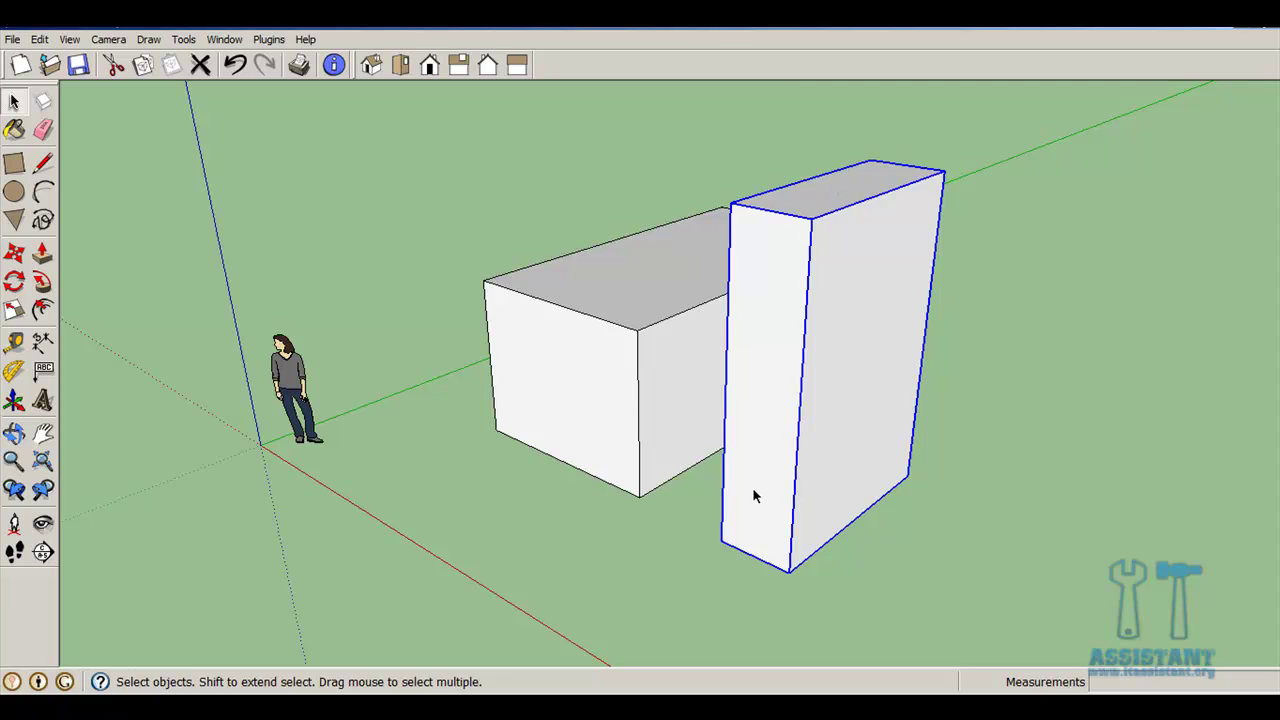
{"action": "mouse_move", "coordinate": [782, 468]}
{"action": "middle_mouse_down"}
{"action": "mouse_move", "coordinate": [1046, 386]}
{"action": "mouse_move", "coordinate": [1009, 420]}
{"action": "mouse_move", "coordinate": [859, 477]}
{"action": "middle_mouse_up"}
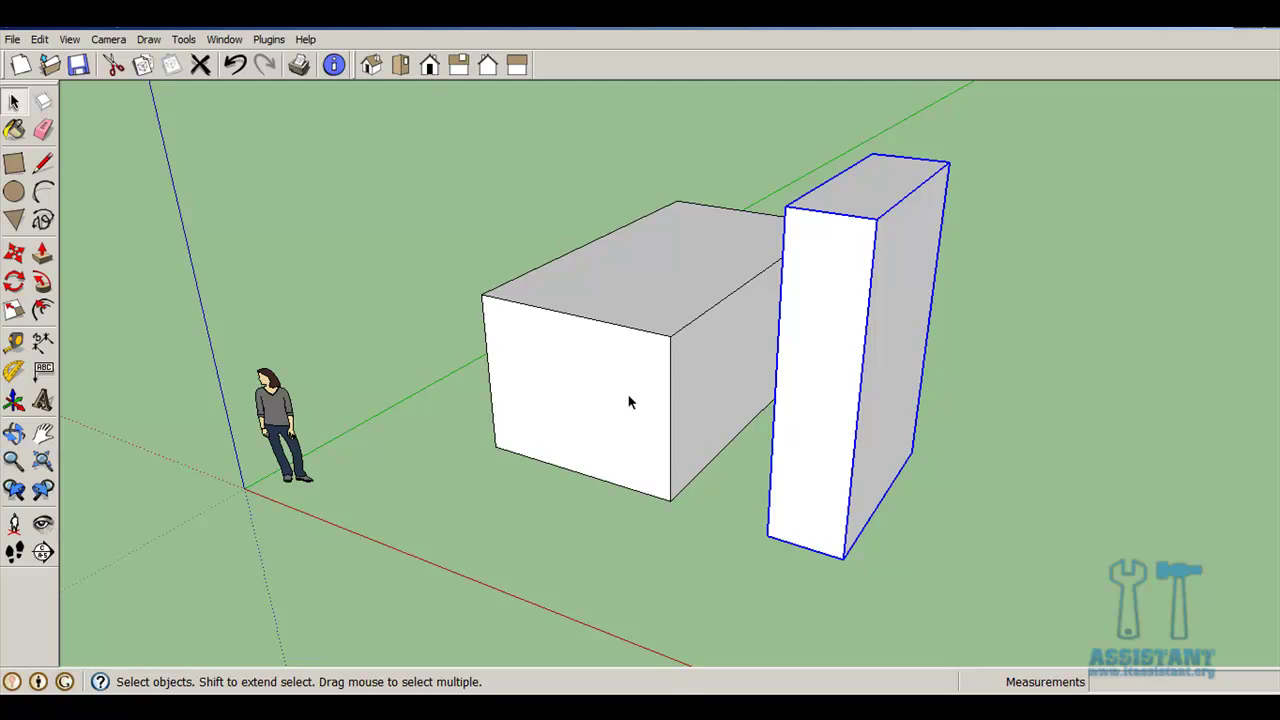
Step: Move the tall box by its bottom corner onto the larger box's front bottom corner
{"action": "left_click", "coordinate": [14, 254]}
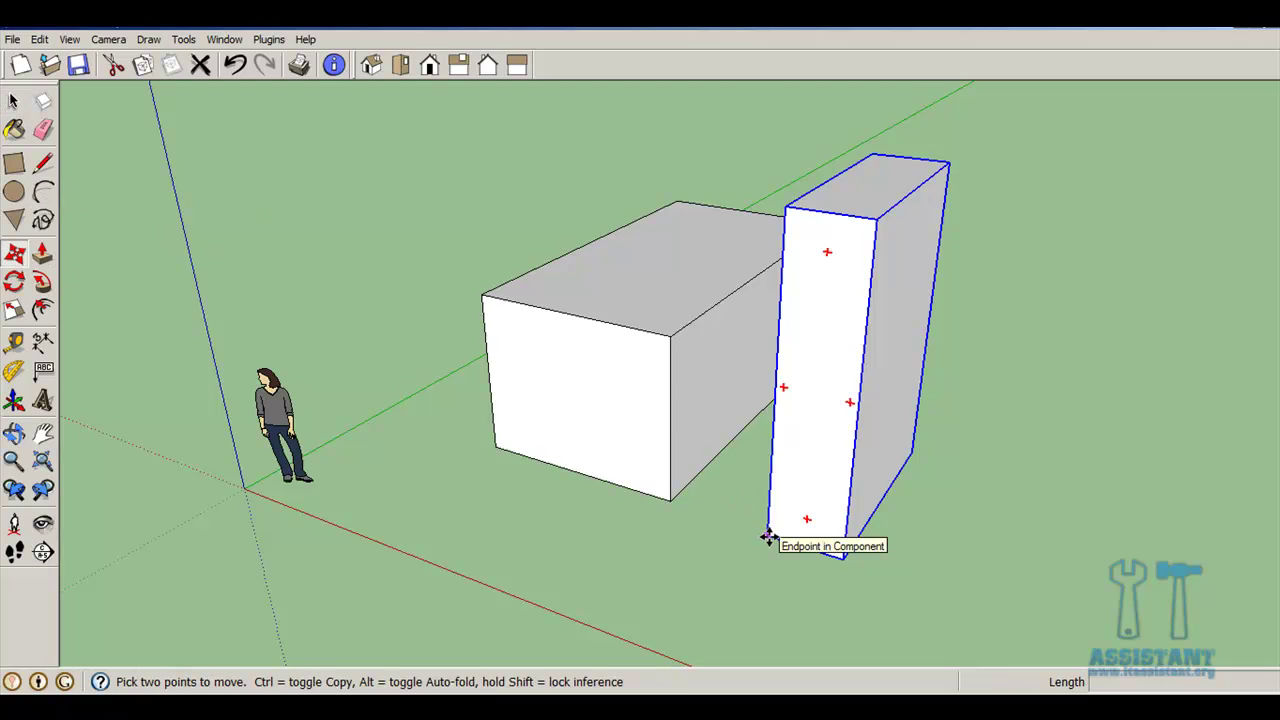
{"action": "scroll", "coordinate": [766, 537], "scroll_direction": "up", "scroll_amount": 2}
{"action": "scroll", "coordinate": [766, 537], "scroll_direction": "up", "scroll_amount": 1}
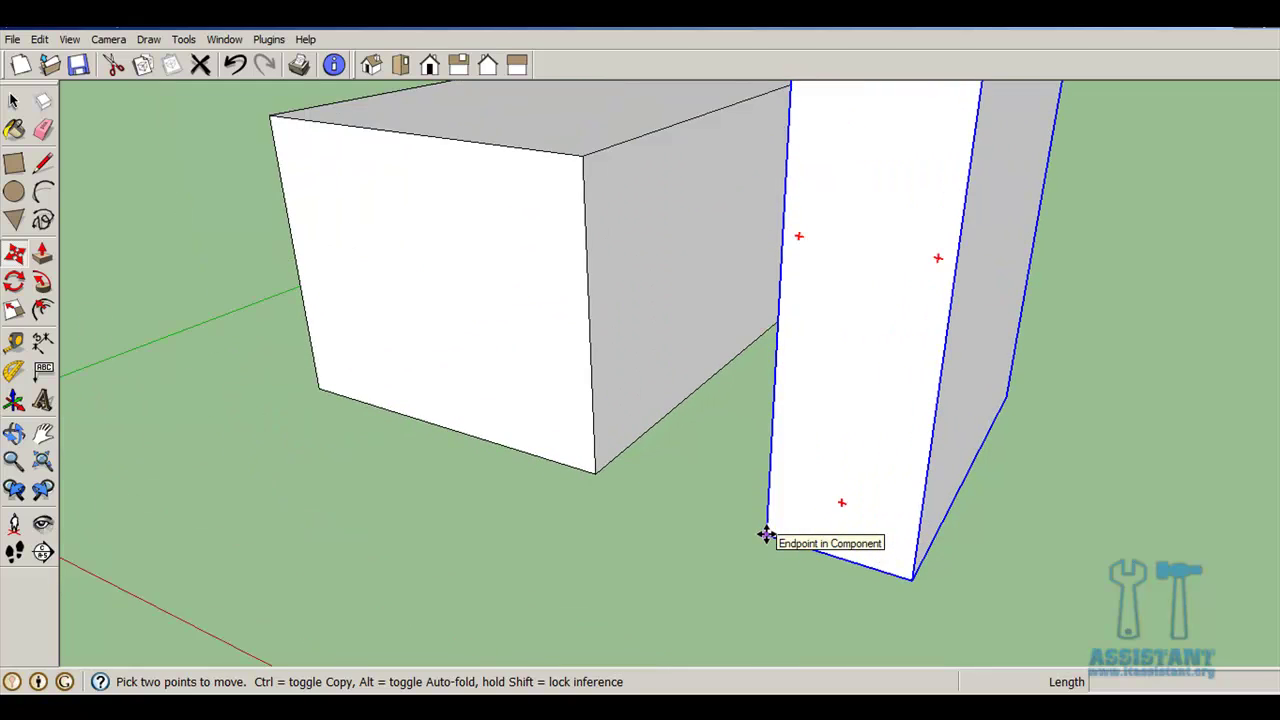
{"action": "left_click", "coordinate": [766, 537]}
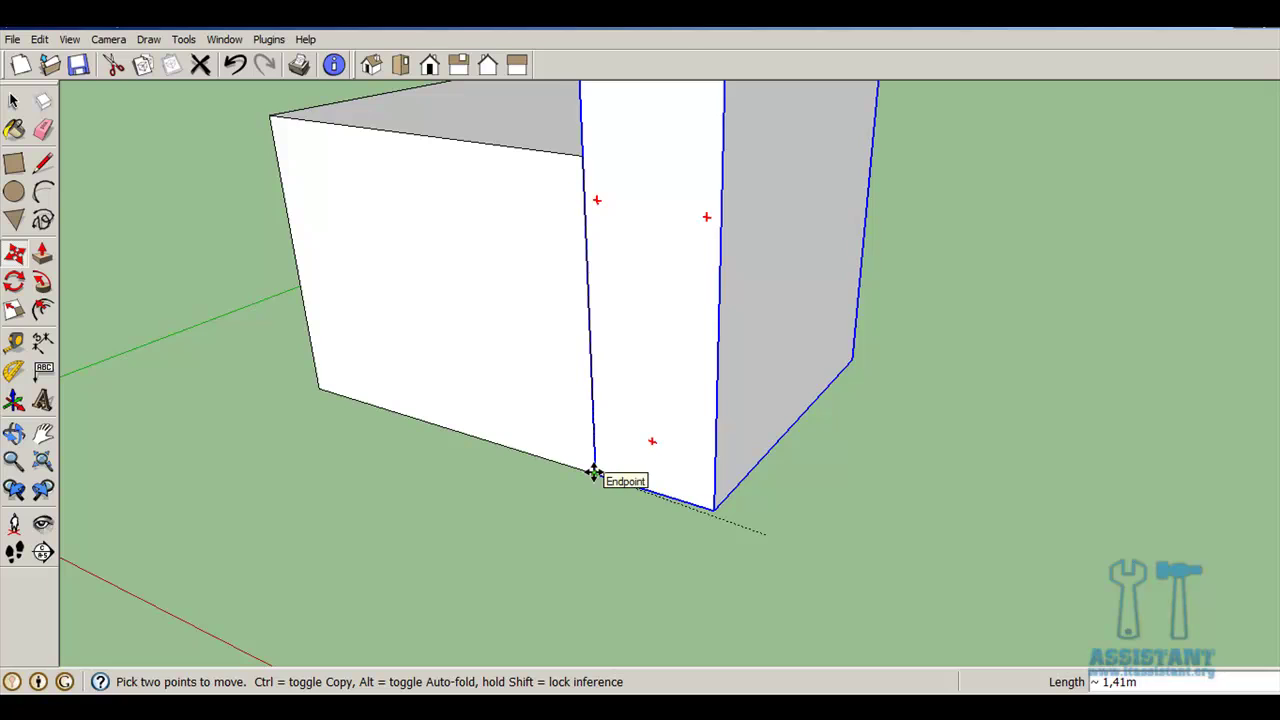
{"action": "left_click", "coordinate": [594, 472]}
{"action": "scroll", "coordinate": [543, 283], "scroll_direction": "down", "scroll_amount": 2}
{"action": "scroll", "coordinate": [544, 270], "scroll_direction": "down", "scroll_amount": 2}
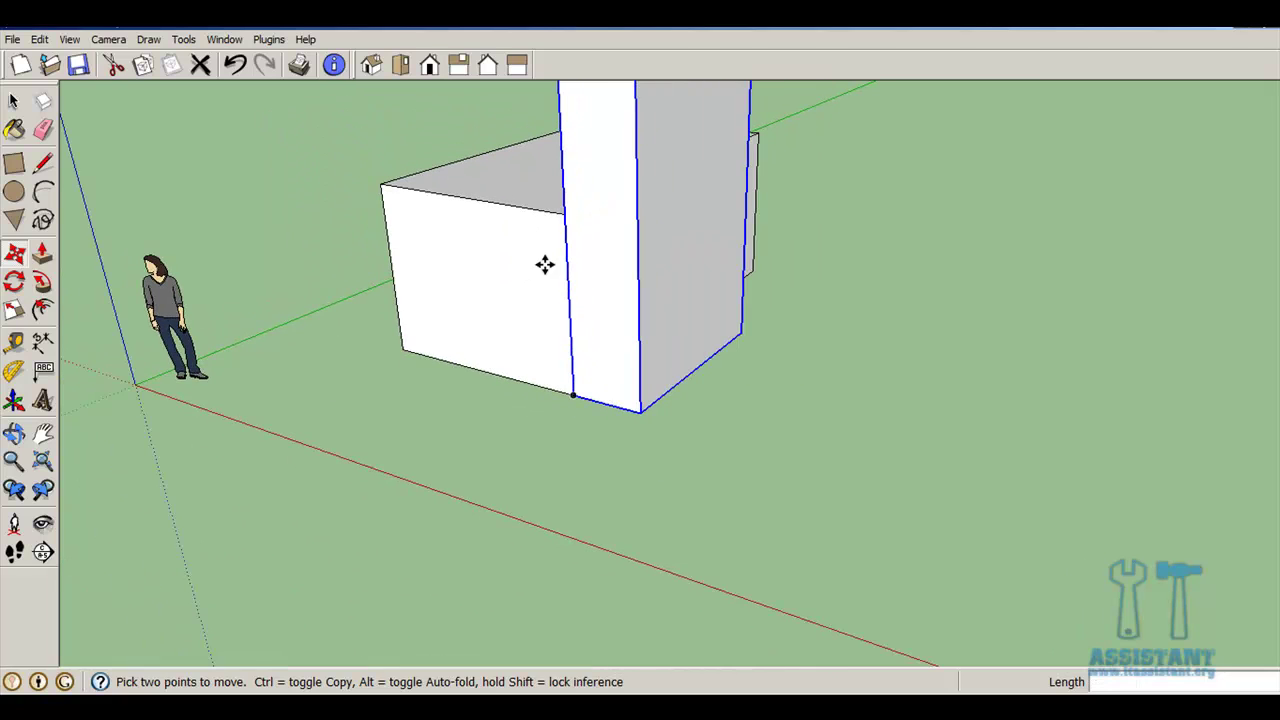
Step: Orbit to check the join, then reselect the tall box
{"action": "middle_click_drag", "start_coordinate": [544, 264], "coordinate": [778, 263]}
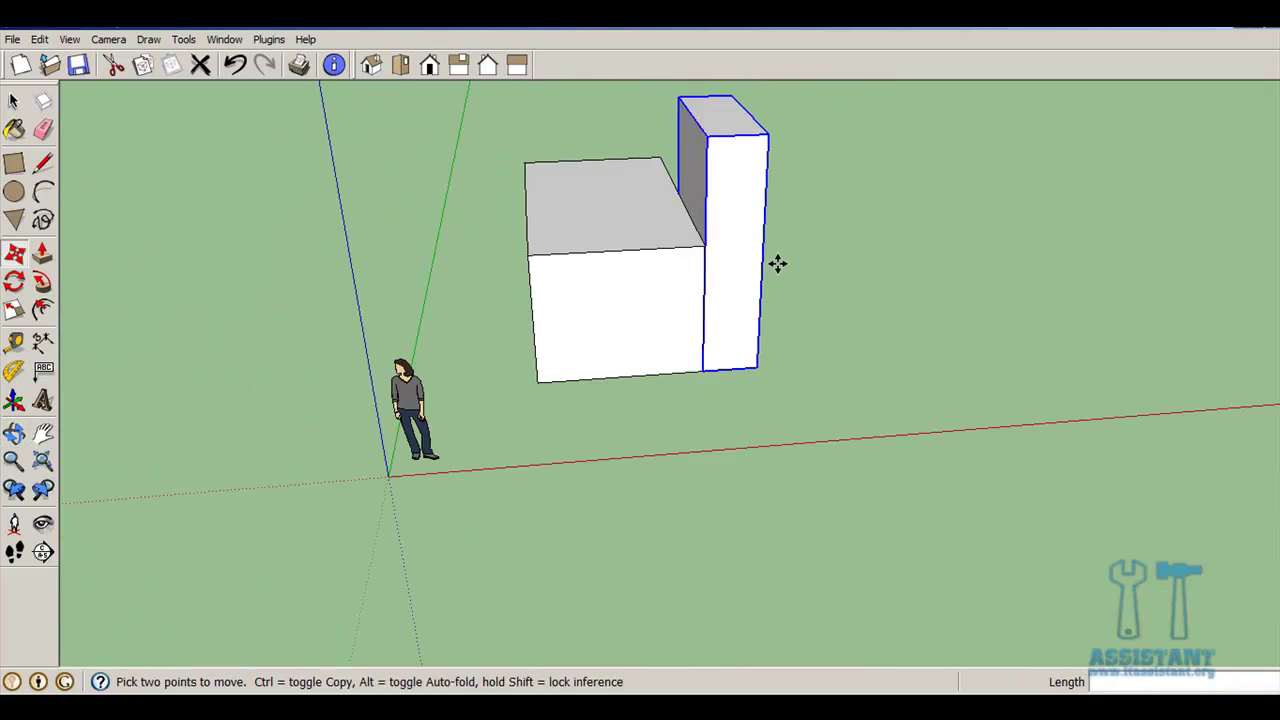
{"action": "key", "text": "space"}
{"action": "left_click", "coordinate": [928, 323]}
{"action": "mouse_move", "coordinate": [948, 260]}
{"action": "middle_mouse_down"}
{"action": "mouse_move", "coordinate": [922, 283]}
{"action": "mouse_move", "coordinate": [731, 191]}
{"action": "middle_mouse_up"}
{"action": "left_click", "coordinate": [731, 191]}
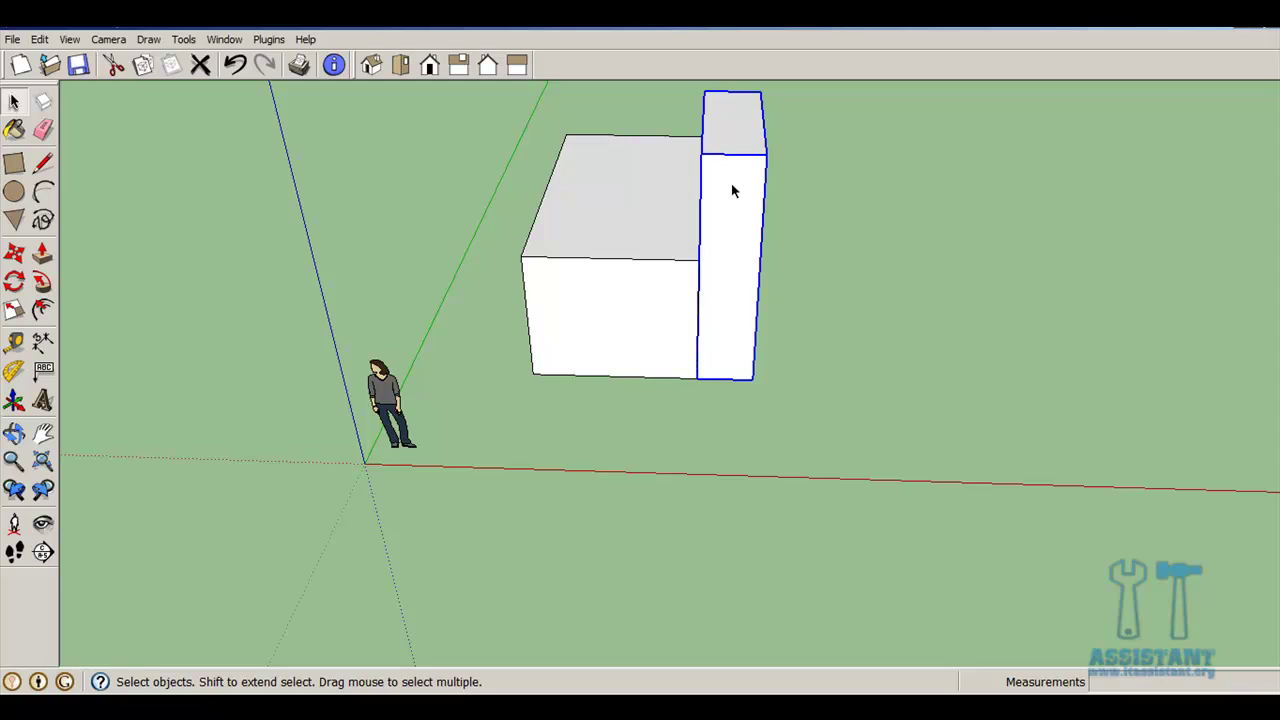
Step: Move the tall box farther right, leaving a gap from the larger box, and inspect both
{"action": "key", "text": "m"}
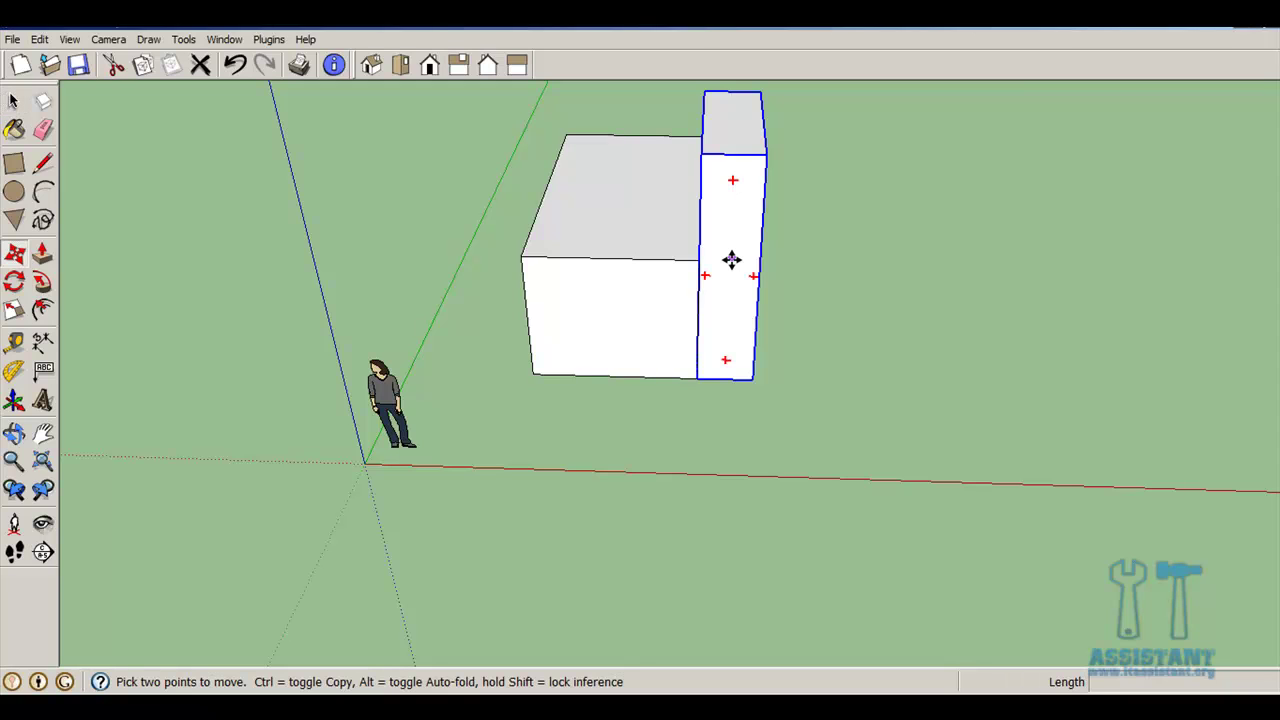
{"action": "left_click", "coordinate": [752, 379]}
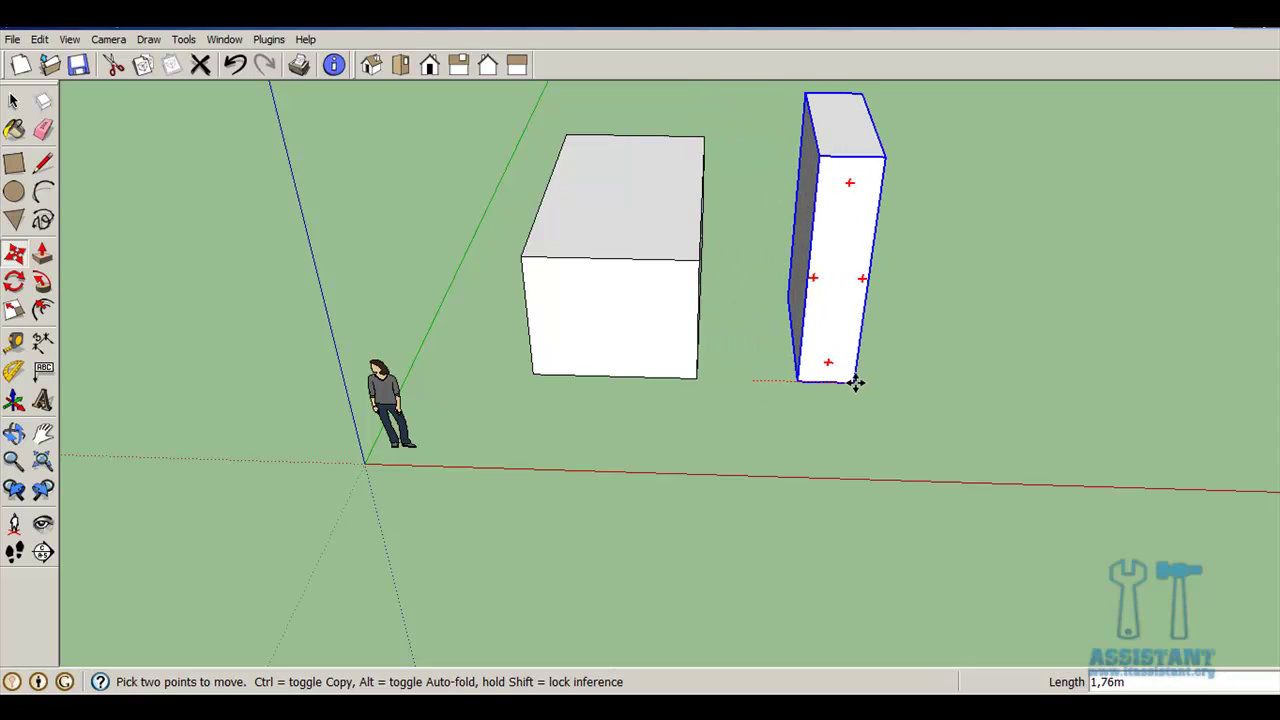
{"action": "left_click", "coordinate": [855, 383]}
{"action": "middle_click_drag", "start_coordinate": [855, 383], "coordinate": [757, 391]}
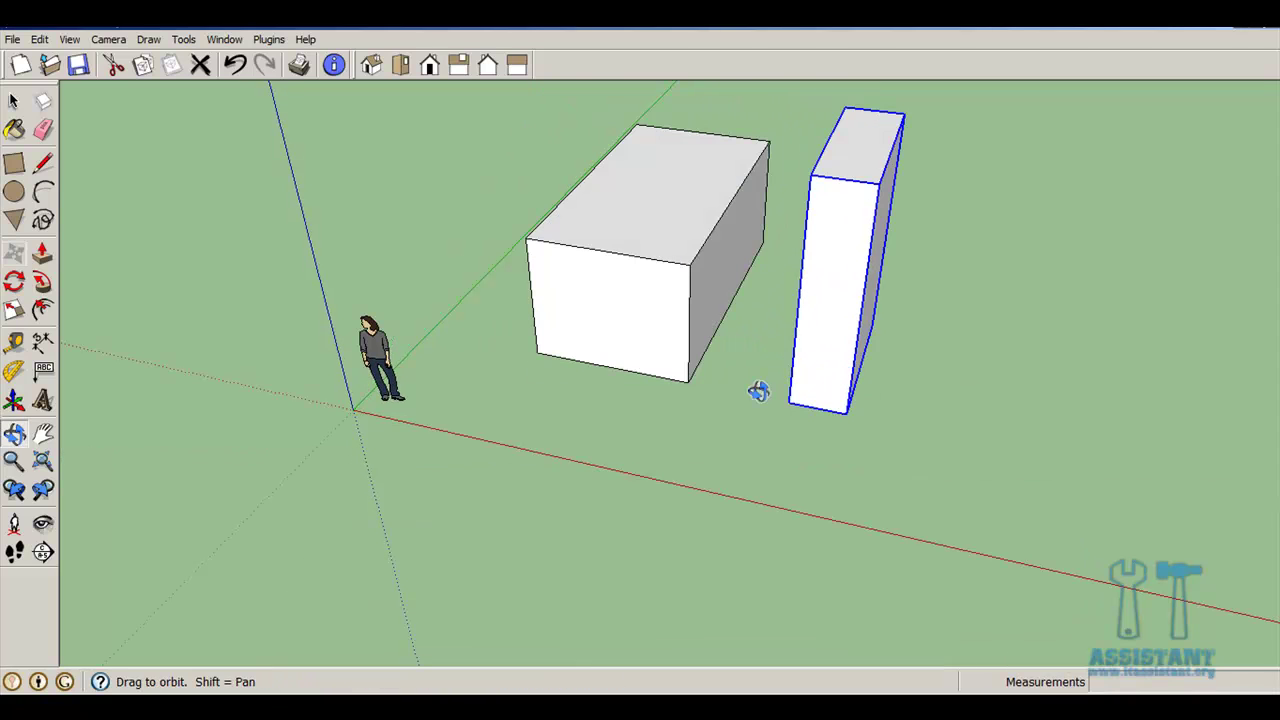
{"action": "scroll", "coordinate": [759, 379], "scroll_direction": "up", "scroll_amount": 2}
{"action": "scroll", "coordinate": [759, 379], "scroll_direction": "up", "scroll_amount": 1}
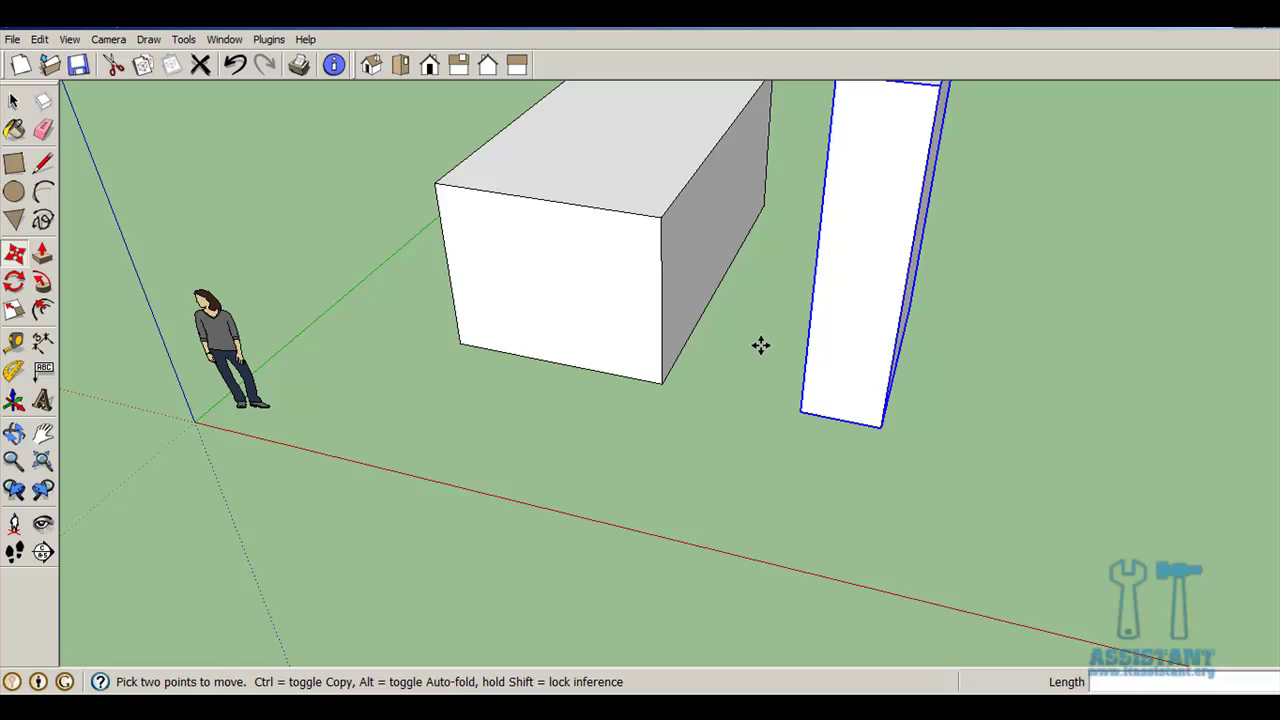
{"action": "mouse_move", "coordinate": [766, 300]}
{"action": "middle_mouse_down", "text": "shift"}
{"action": "mouse_move", "coordinate": [752, 399]}
{"action": "mouse_move", "coordinate": [929, 400]}
{"action": "mouse_move", "coordinate": [891, 406]}
{"action": "mouse_move", "coordinate": [551, 283]}
{"action": "mouse_move", "coordinate": [709, 314]}
{"action": "mouse_move", "coordinate": [926, 331]}
{"action": "mouse_move", "coordinate": [903, 360]}
{"action": "middle_mouse_up", "text": "shift"}
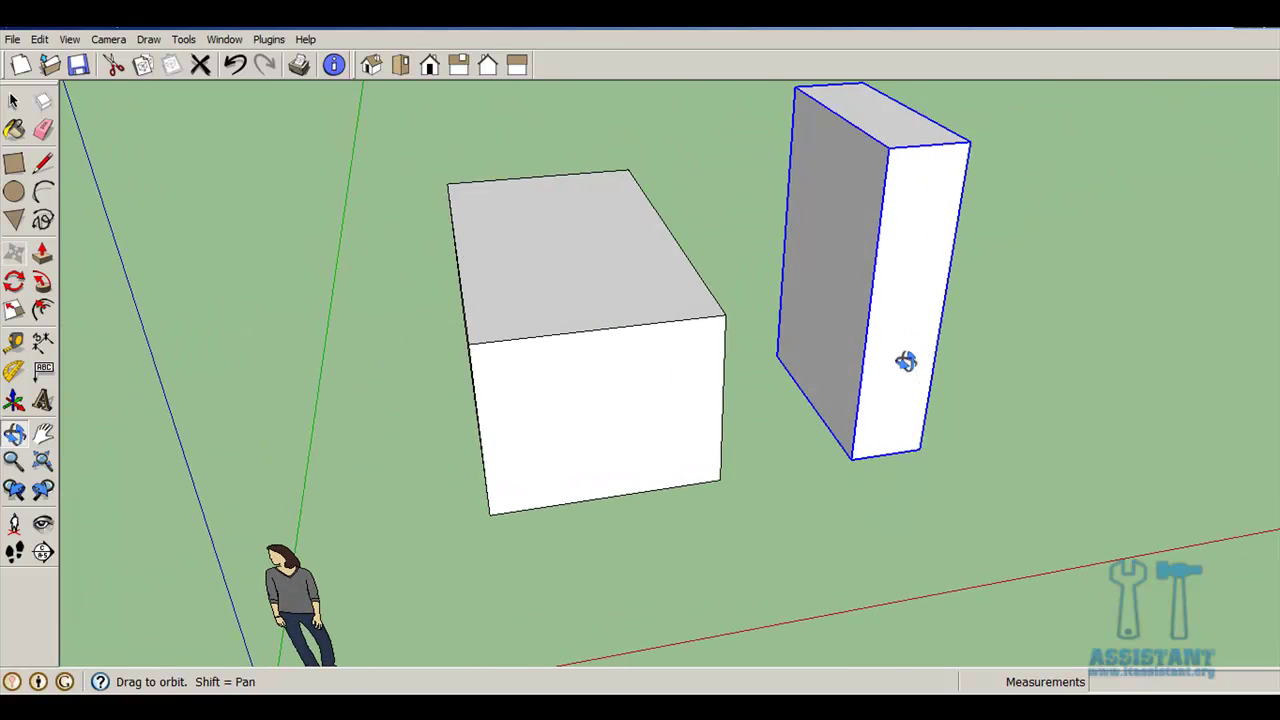
{"action": "middle_click_drag", "start_coordinate": [911, 291], "coordinate": [814, 366]}
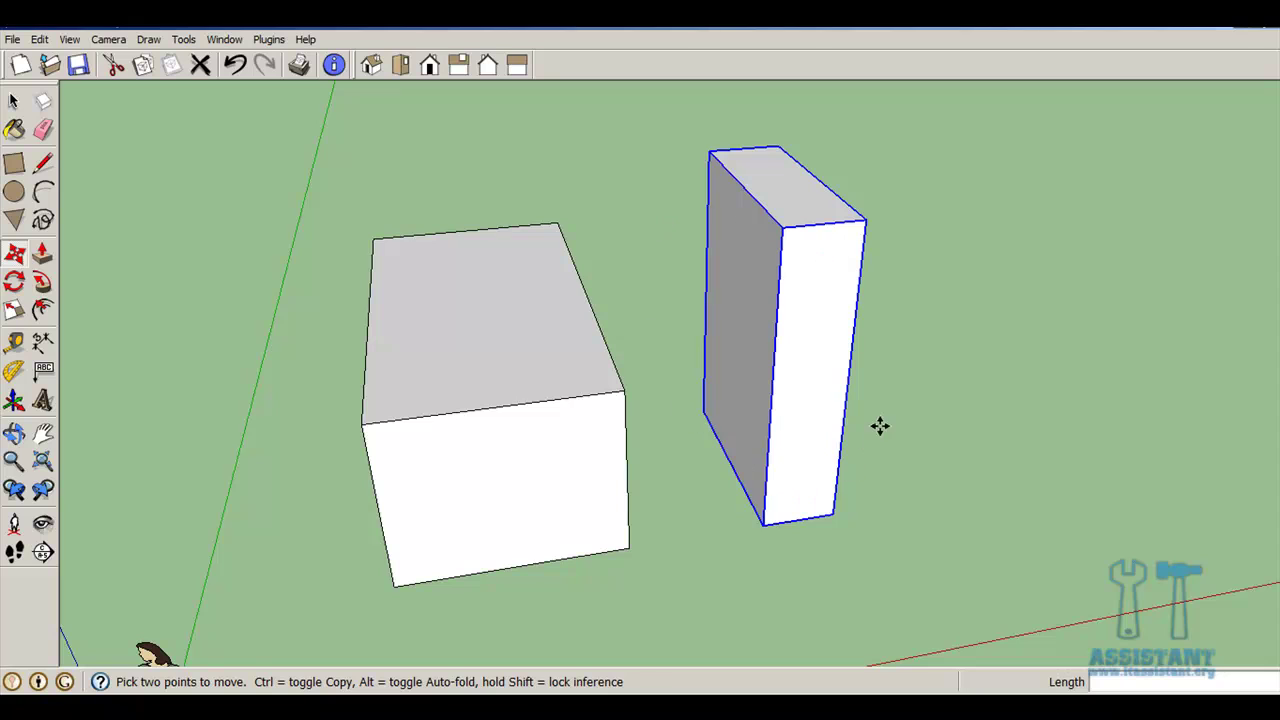
{"action": "mouse_move", "coordinate": [869, 426]}
{"action": "middle_mouse_down"}
{"action": "mouse_move", "coordinate": [623, 423]}
{"action": "mouse_move", "coordinate": [854, 434]}
{"action": "middle_mouse_up"}
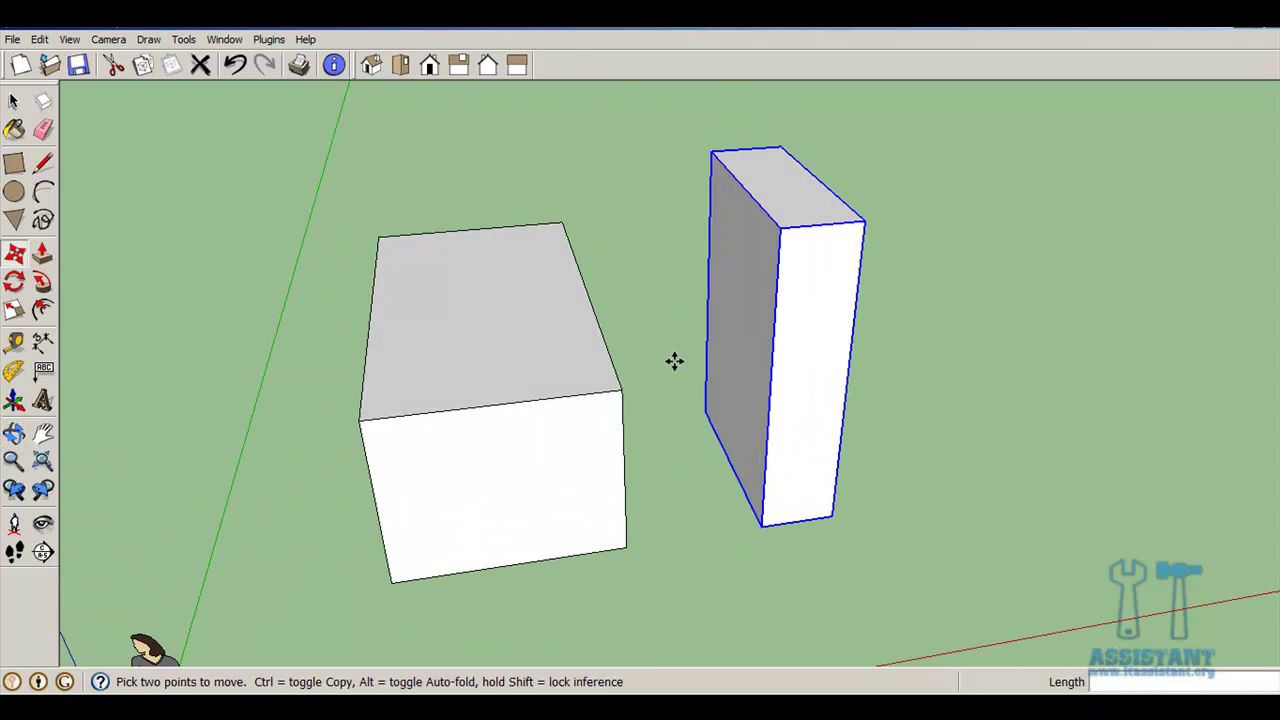
{"action": "middle_click_drag", "start_coordinate": [940, 358], "coordinate": [643, 371]}
{"action": "mouse_move", "coordinate": [646, 446]}
{"action": "middle_mouse_down"}
{"action": "mouse_move", "coordinate": [717, 456]}
{"action": "mouse_move", "coordinate": [889, 374]}
{"action": "mouse_move", "coordinate": [983, 389]}
{"action": "mouse_move", "coordinate": [869, 437]}
{"action": "mouse_move", "coordinate": [713, 465]}
{"action": "mouse_move", "coordinate": [809, 466]}
{"action": "middle_mouse_up"}
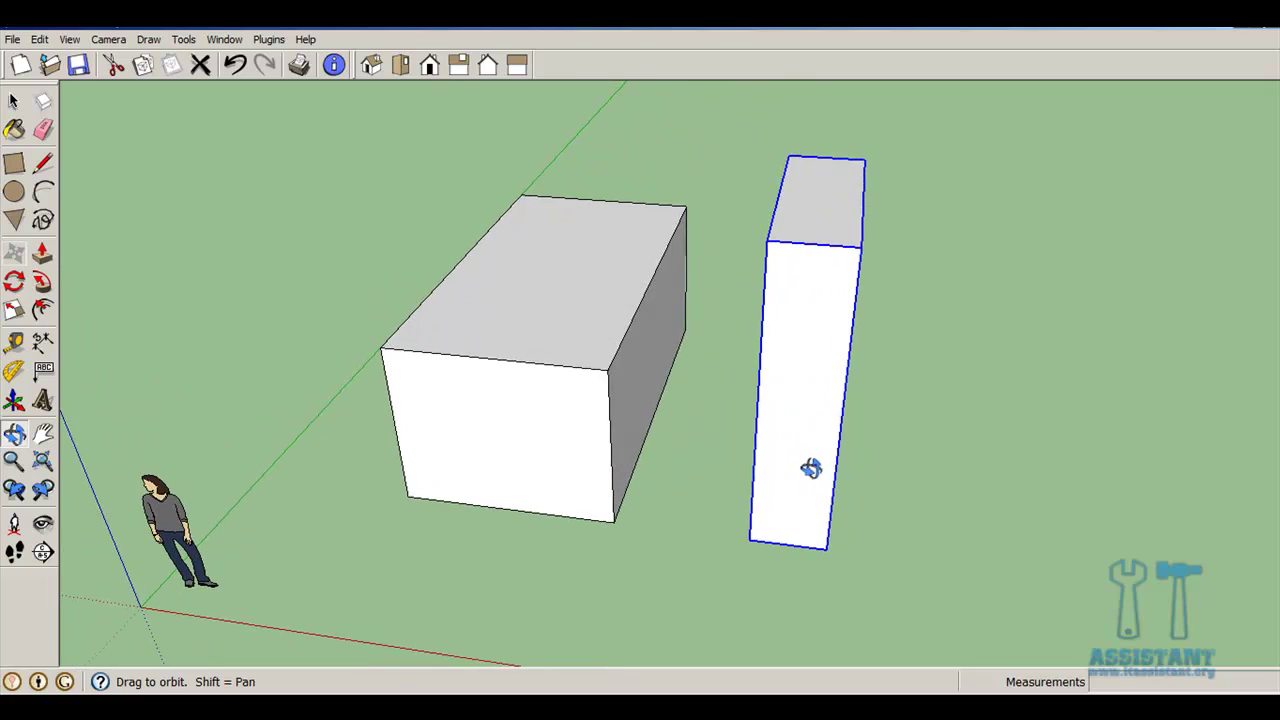
Step: Turn the whole wide box into a group with Make Group, then deselect
{"action": "left_click", "coordinate": [14, 102]}
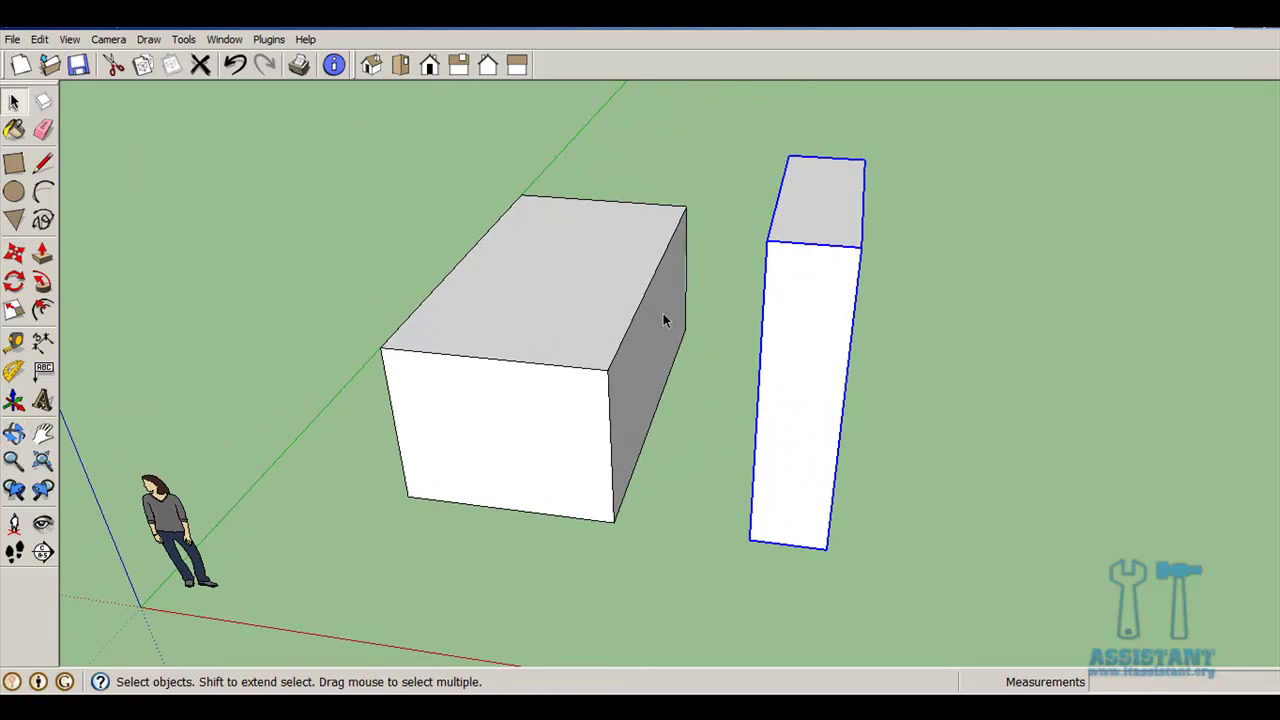
{"action": "triple_click", "coordinate": [543, 341]}
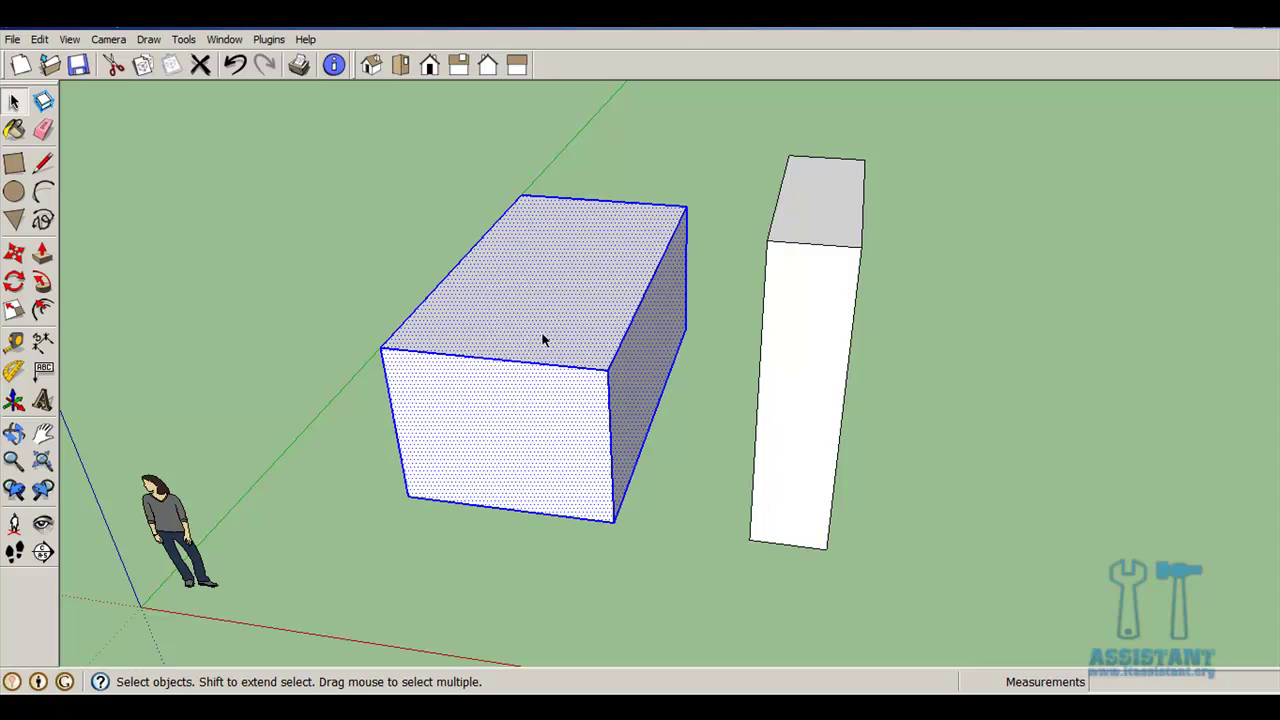
{"action": "right_click", "coordinate": [530, 335]}
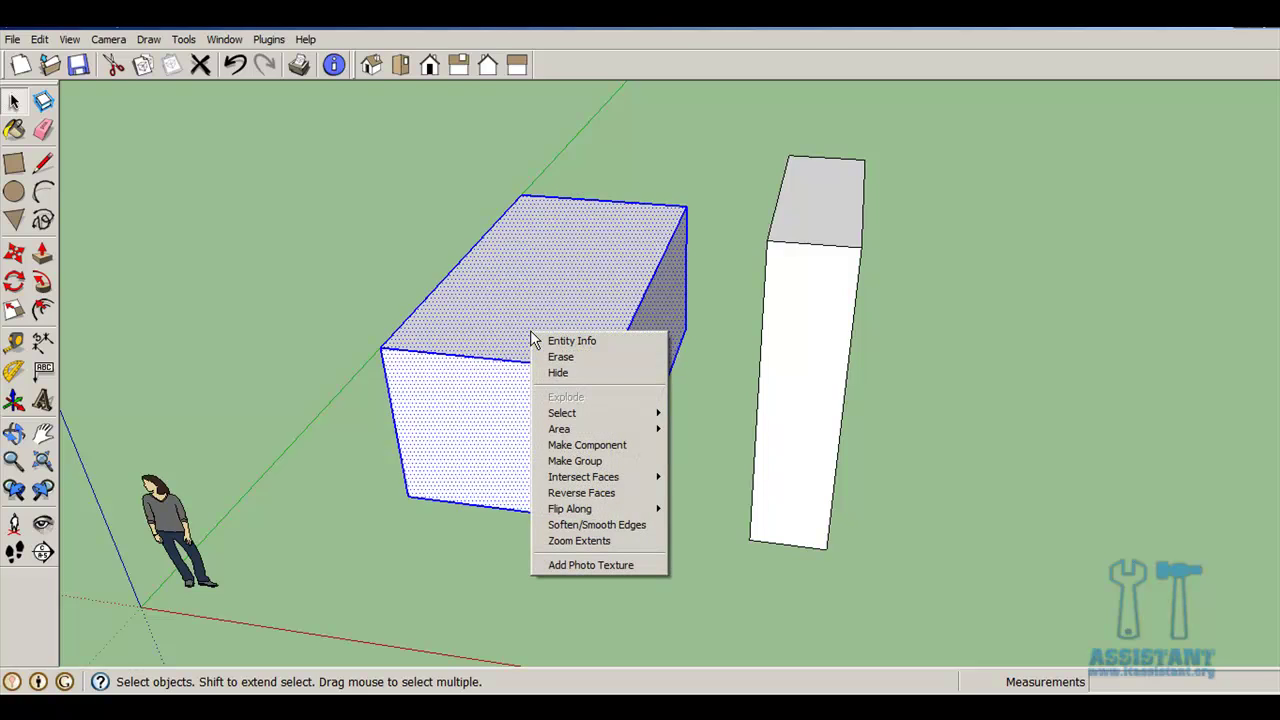
{"action": "left_click", "coordinate": [637, 461]}
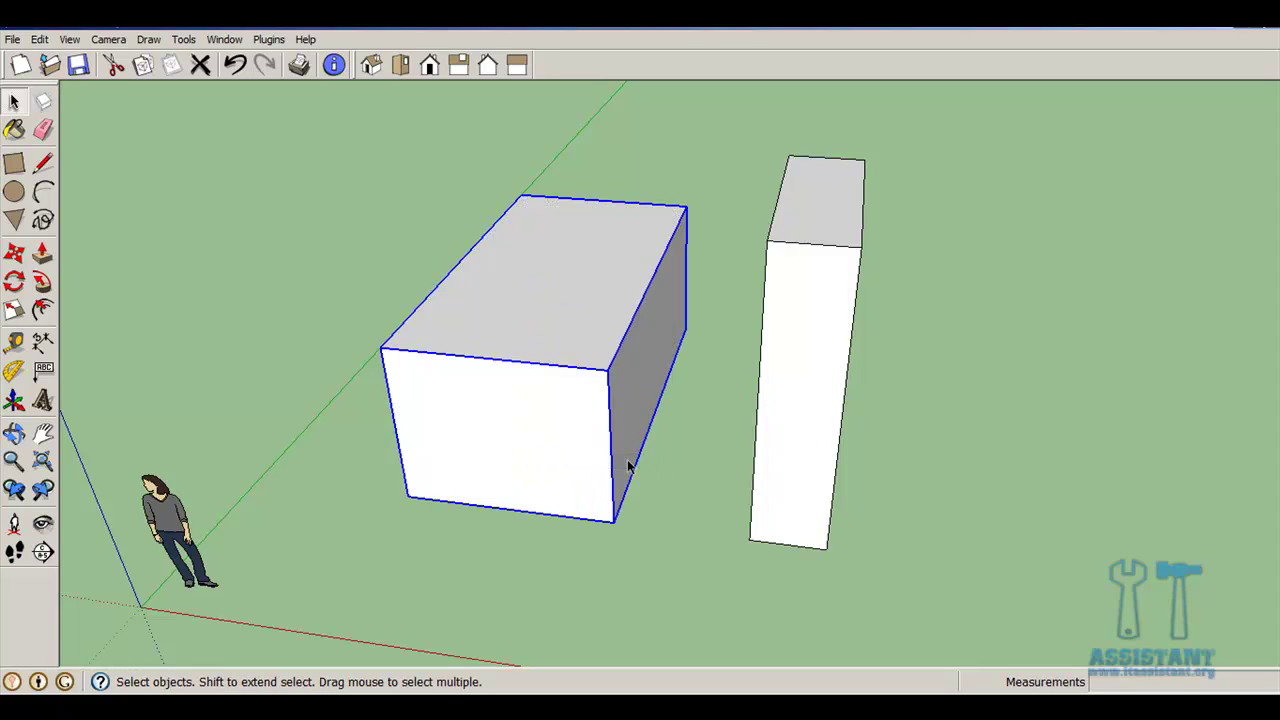
{"action": "left_click", "coordinate": [700, 409]}
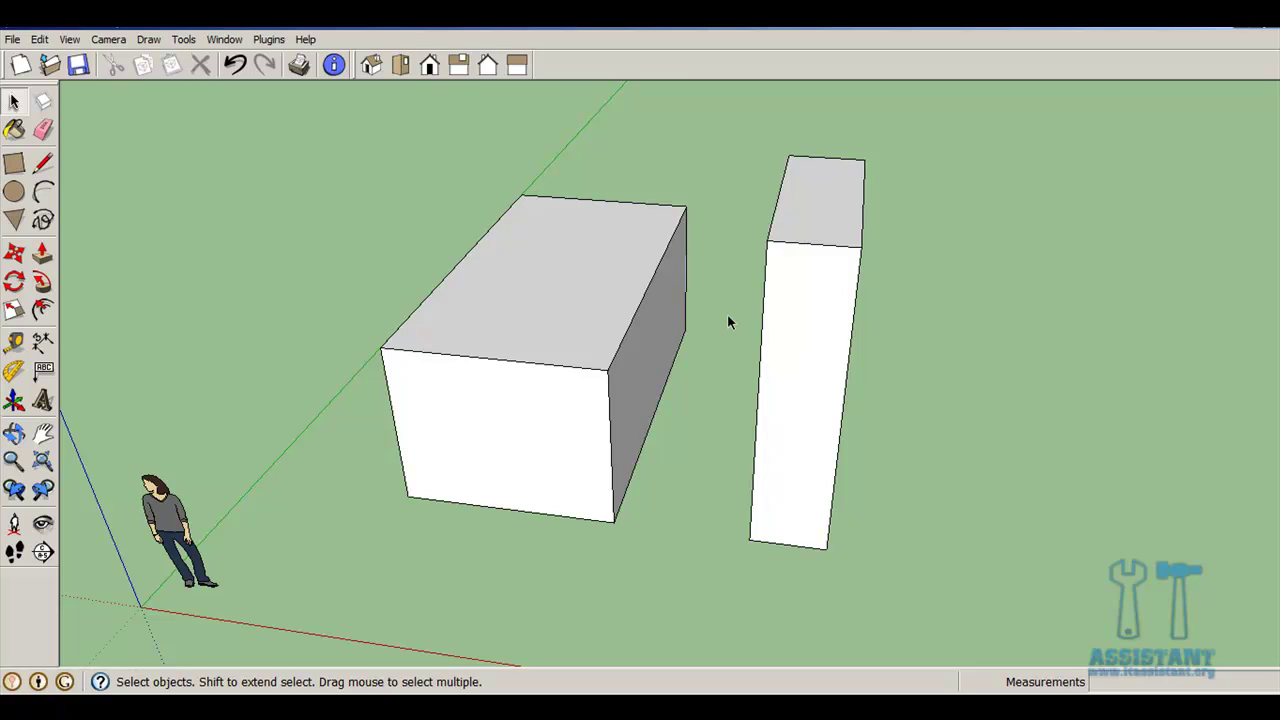
Step: Draw a new rectangle on the ground beside the person figure
{"action": "mouse_move", "coordinate": [627, 354]}
{"action": "middle_mouse_down"}
{"action": "mouse_move", "coordinate": [691, 333]}
{"action": "mouse_move", "coordinate": [611, 320]}
{"action": "middle_mouse_up"}
{"action": "left_click", "coordinate": [530, 266]}
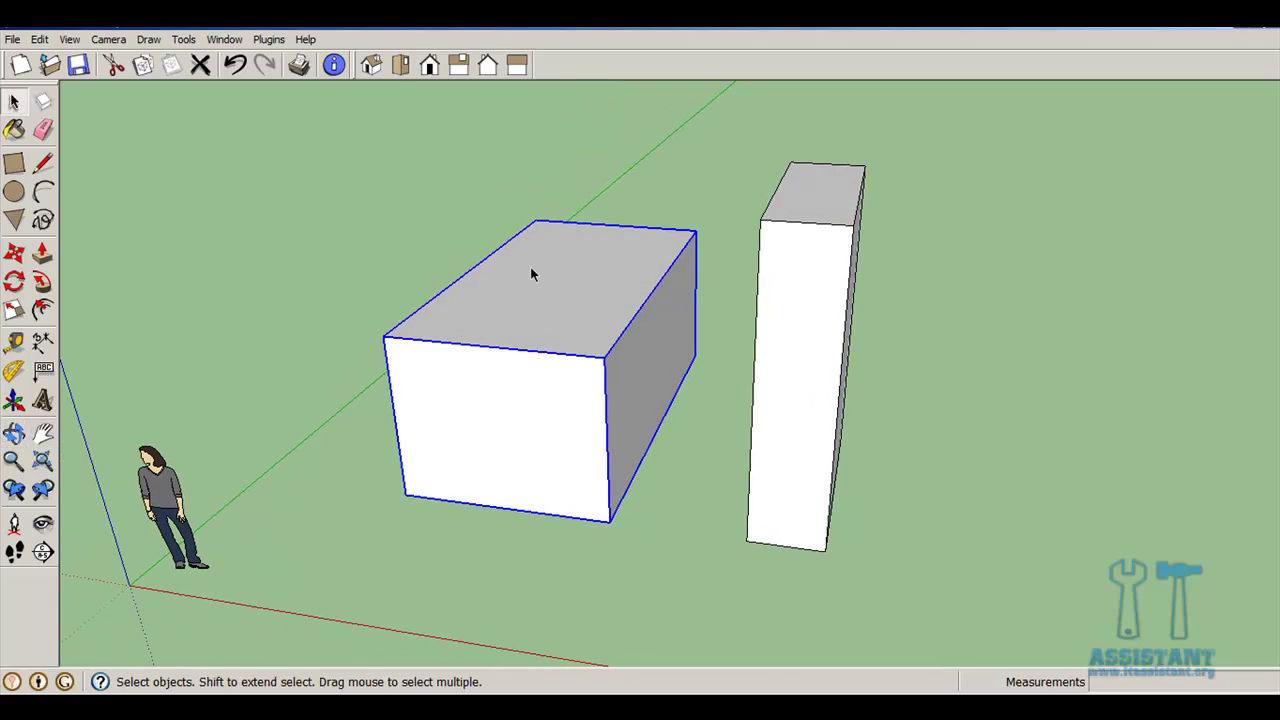
{"action": "mouse_move", "coordinate": [530, 300]}
{"action": "middle_mouse_down"}
{"action": "mouse_move", "coordinate": [769, 323]}
{"action": "mouse_move", "coordinate": [889, 286]}
{"action": "mouse_move", "coordinate": [657, 312]}
{"action": "mouse_move", "coordinate": [480, 408]}
{"action": "middle_mouse_up"}
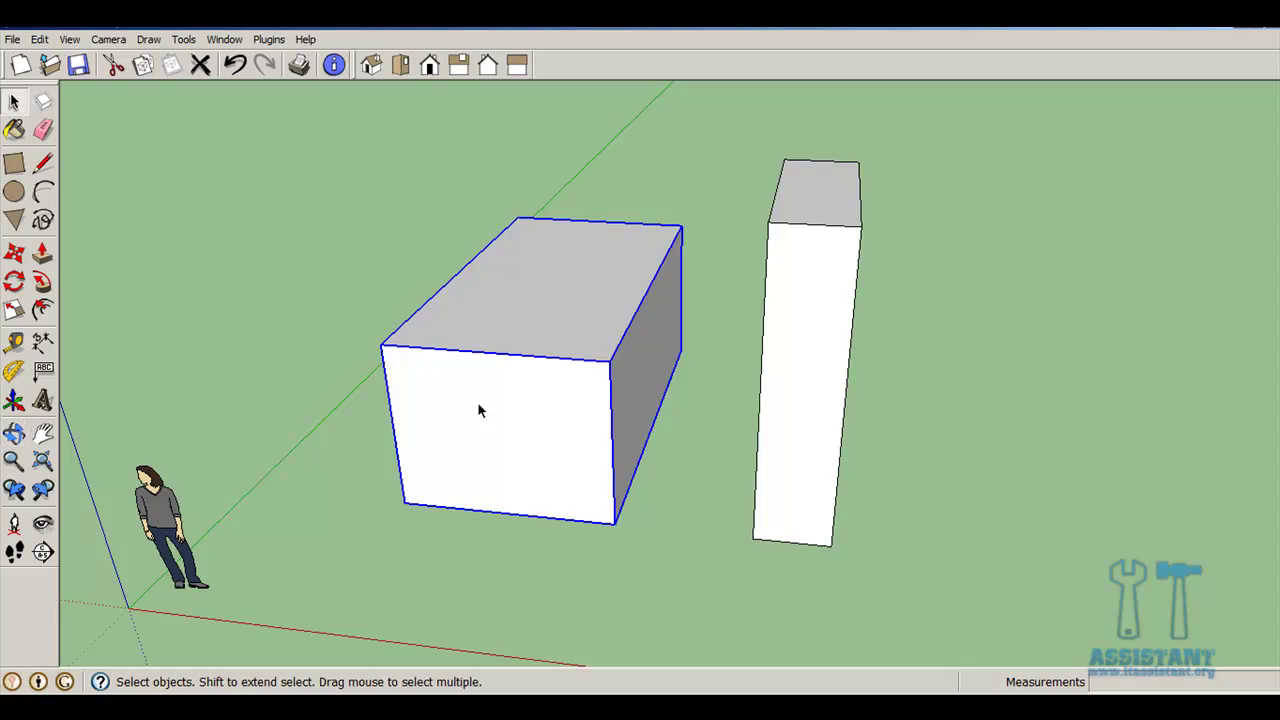
{"action": "left_click", "coordinate": [14, 164]}
{"action": "left_click", "coordinate": [240, 420]}
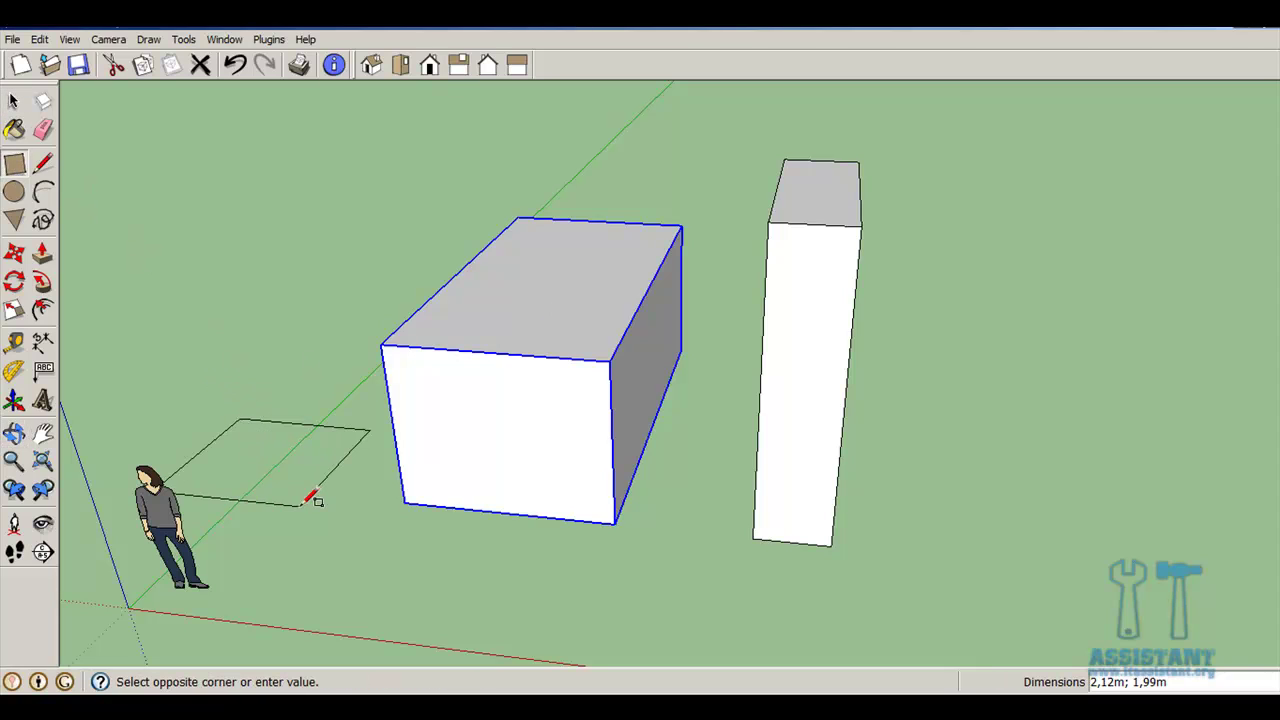
{"action": "left_click", "coordinate": [298, 494]}
Step: Pull the rectangle up into a 1,90m box and select the whole middle box
{"action": "left_click", "coordinate": [42, 254]}
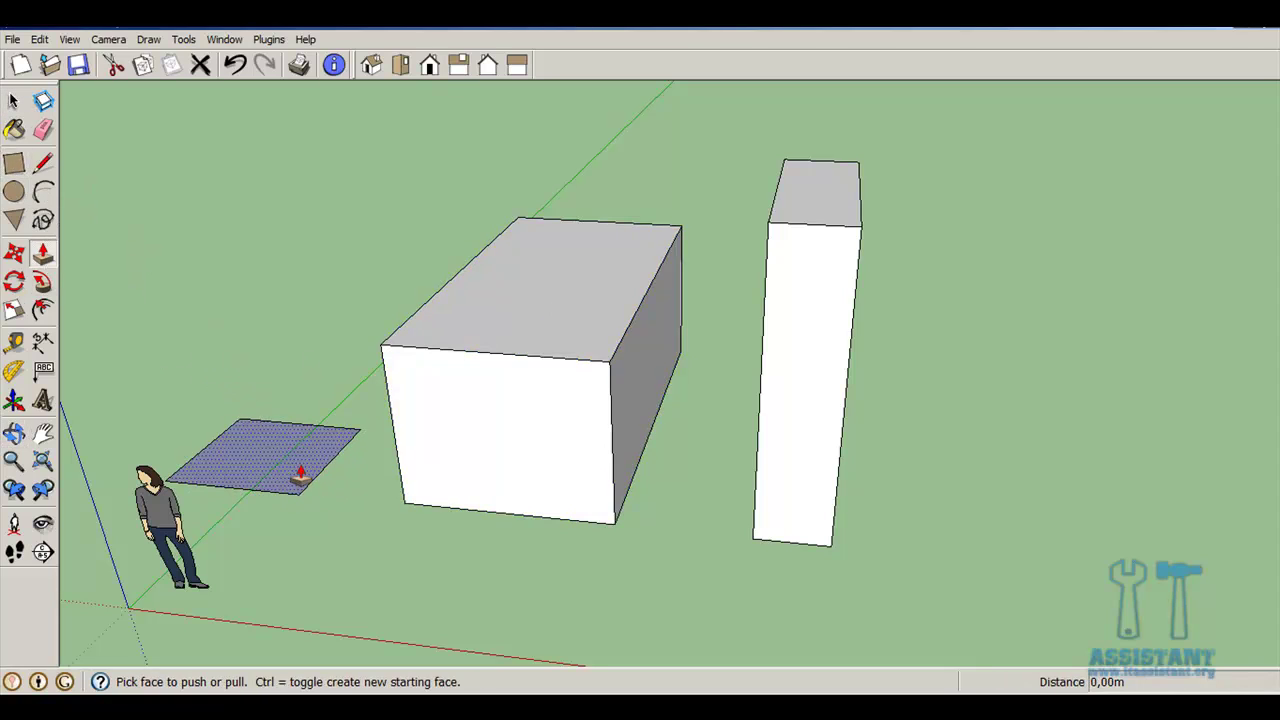
{"action": "left_click", "coordinate": [294, 457]}
{"action": "left_click", "coordinate": [300, 330]}
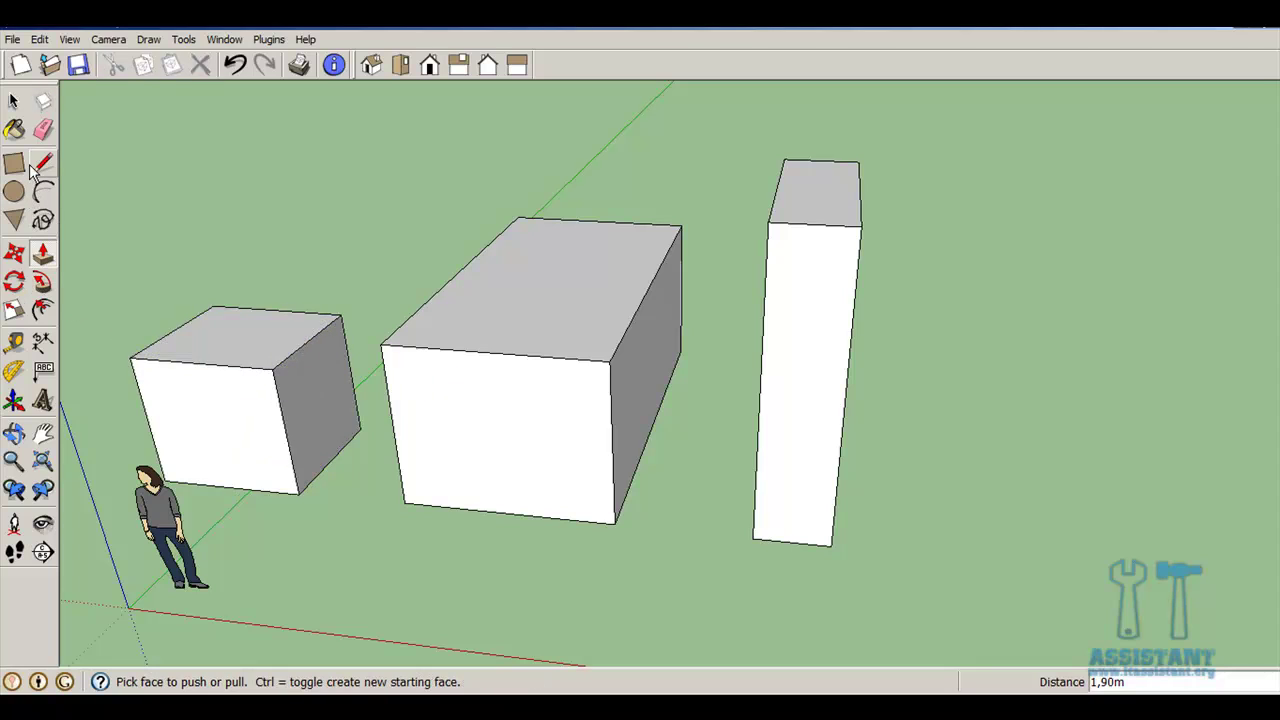
{"action": "left_click", "coordinate": [13, 101]}
{"action": "triple_click", "coordinate": [460, 368]}
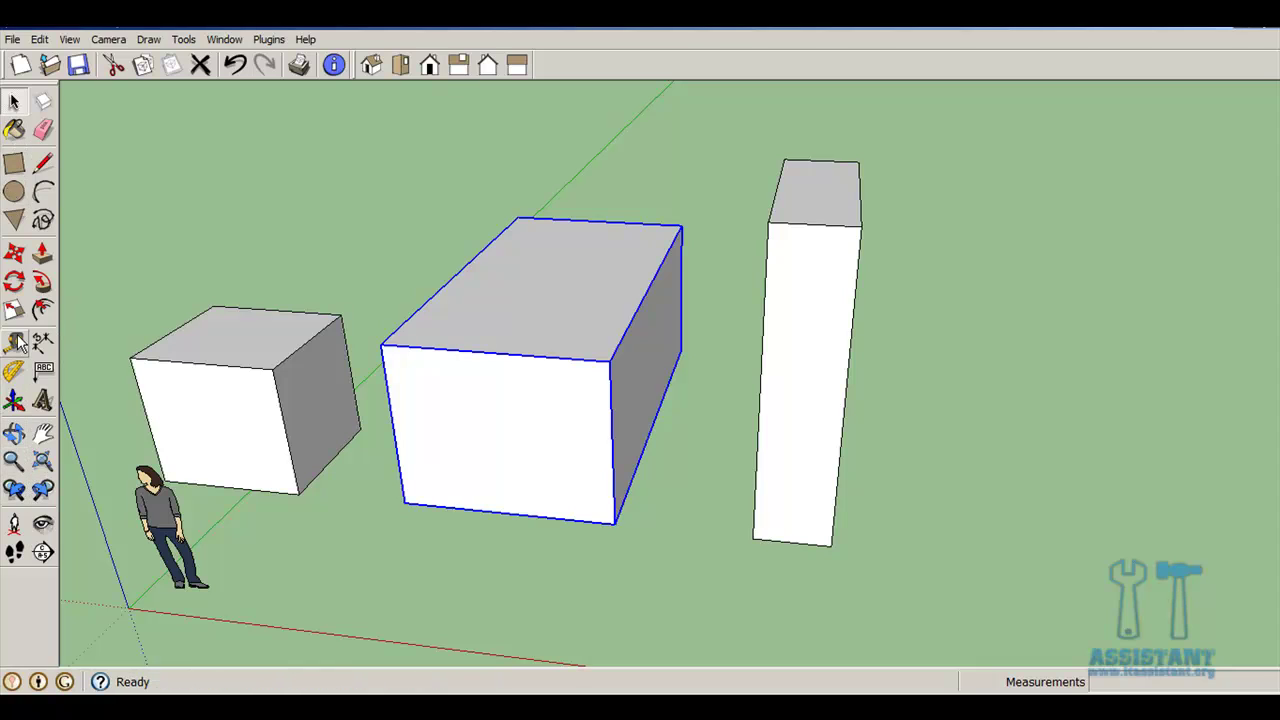
Step: Move the middle box so it sits against the small cube
{"action": "left_click", "coordinate": [14, 253]}
{"action": "left_click", "coordinate": [390, 503]}
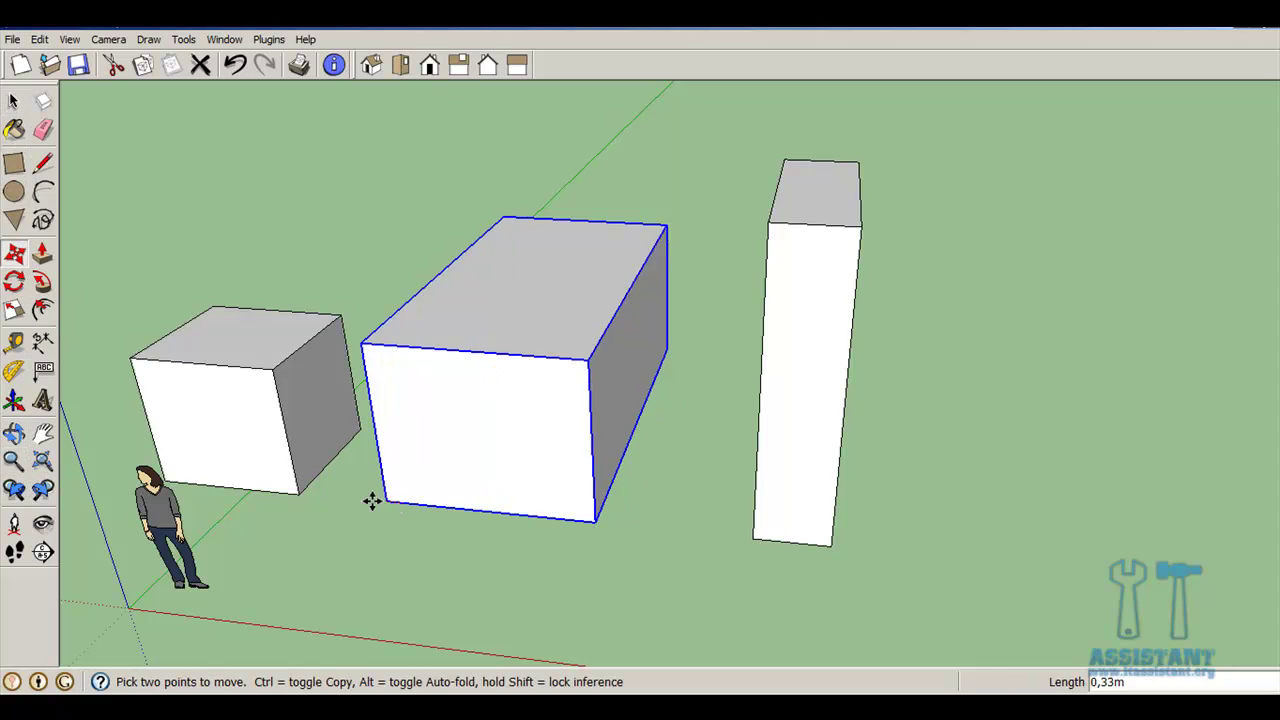
{"action": "left_click", "coordinate": [300, 486]}
{"action": "middle_click_drag", "start_coordinate": [283, 469], "coordinate": [640, 374]}
Step: Shift the box 0.70m further right and return to Select
{"action": "scroll", "coordinate": [400, 434], "scroll_direction": "up", "scroll_amount": 2}
{"action": "scroll", "coordinate": [400, 434], "scroll_direction": "down", "scroll_amount": 2}
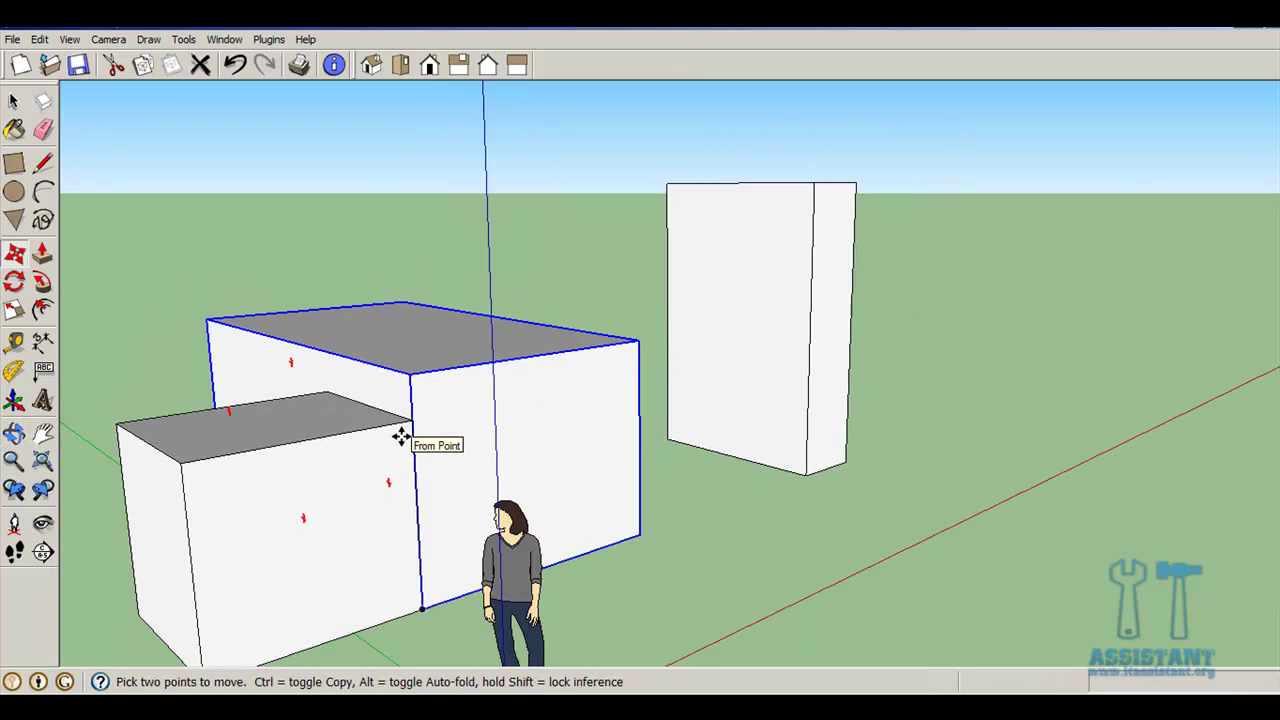
{"action": "scroll", "coordinate": [400, 434], "scroll_direction": "down", "scroll_amount": 1}
{"action": "left_click", "coordinate": [607, 527]}
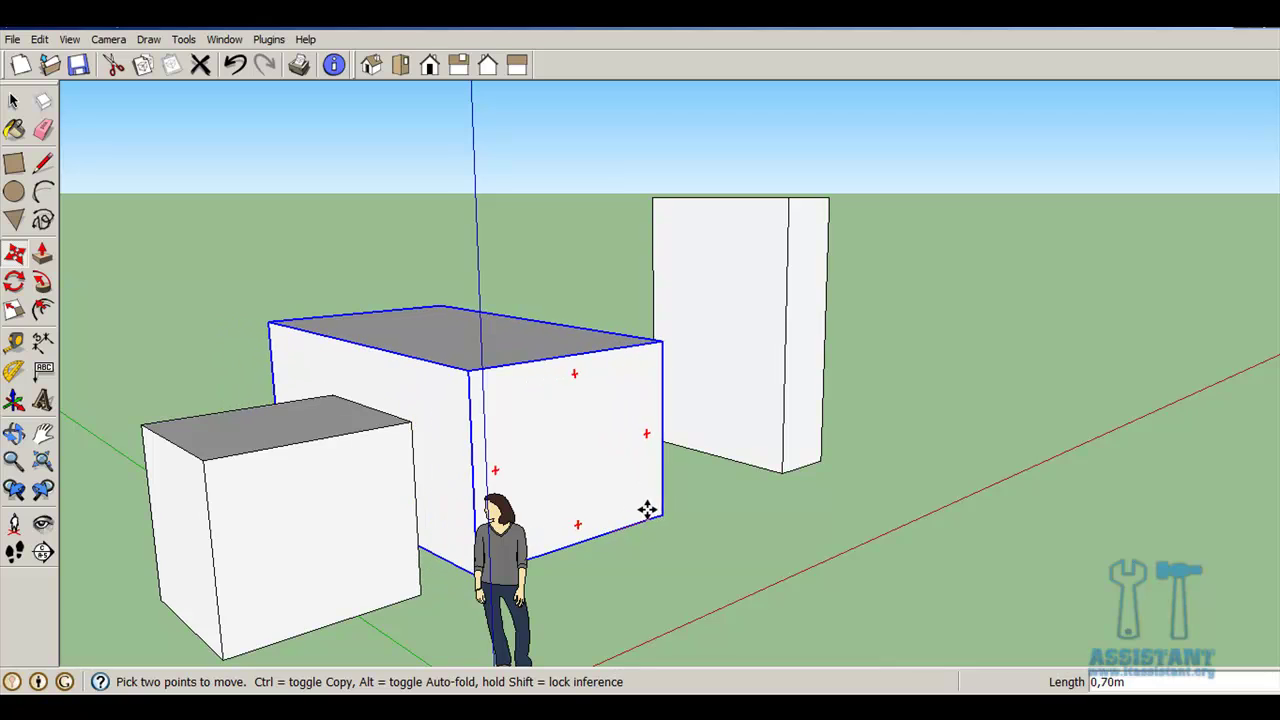
{"action": "left_click", "coordinate": [648, 510]}
{"action": "mouse_move", "coordinate": [648, 510]}
{"action": "middle_mouse_down"}
{"action": "mouse_move", "coordinate": [462, 521]}
{"action": "mouse_move", "coordinate": [469, 491]}
{"action": "middle_mouse_up"}
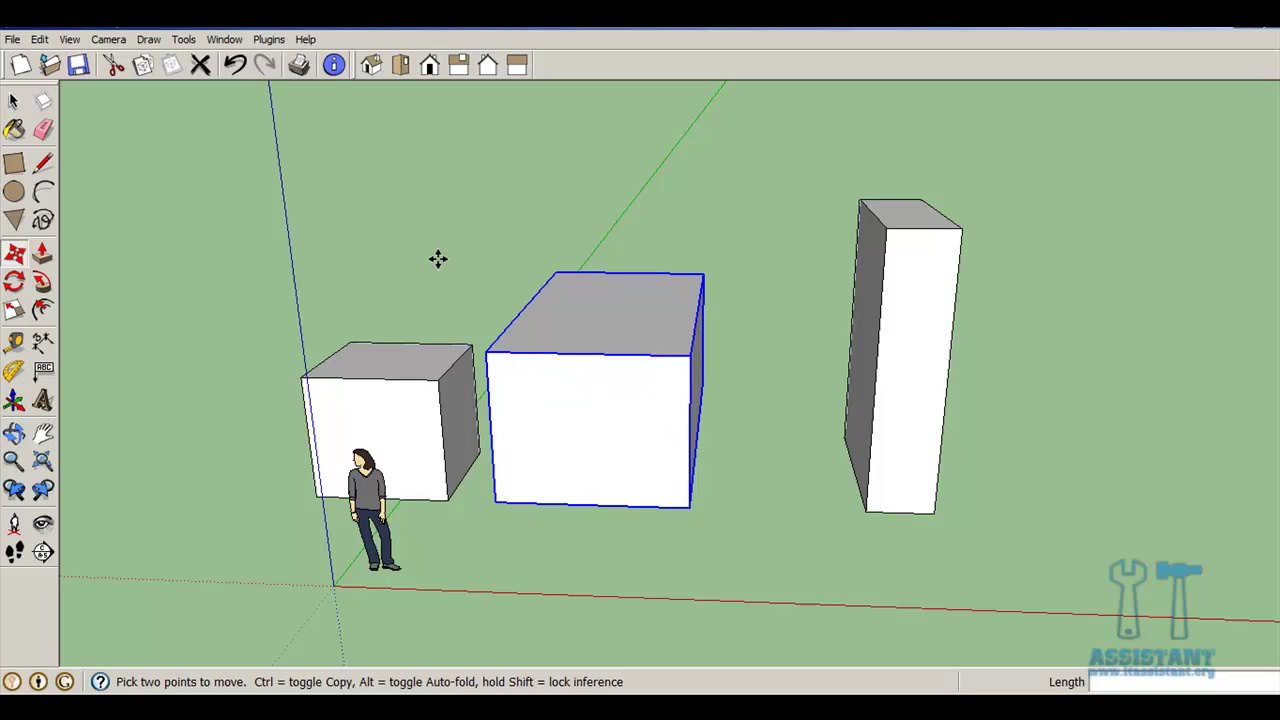
{"action": "left_click", "coordinate": [14, 101]}
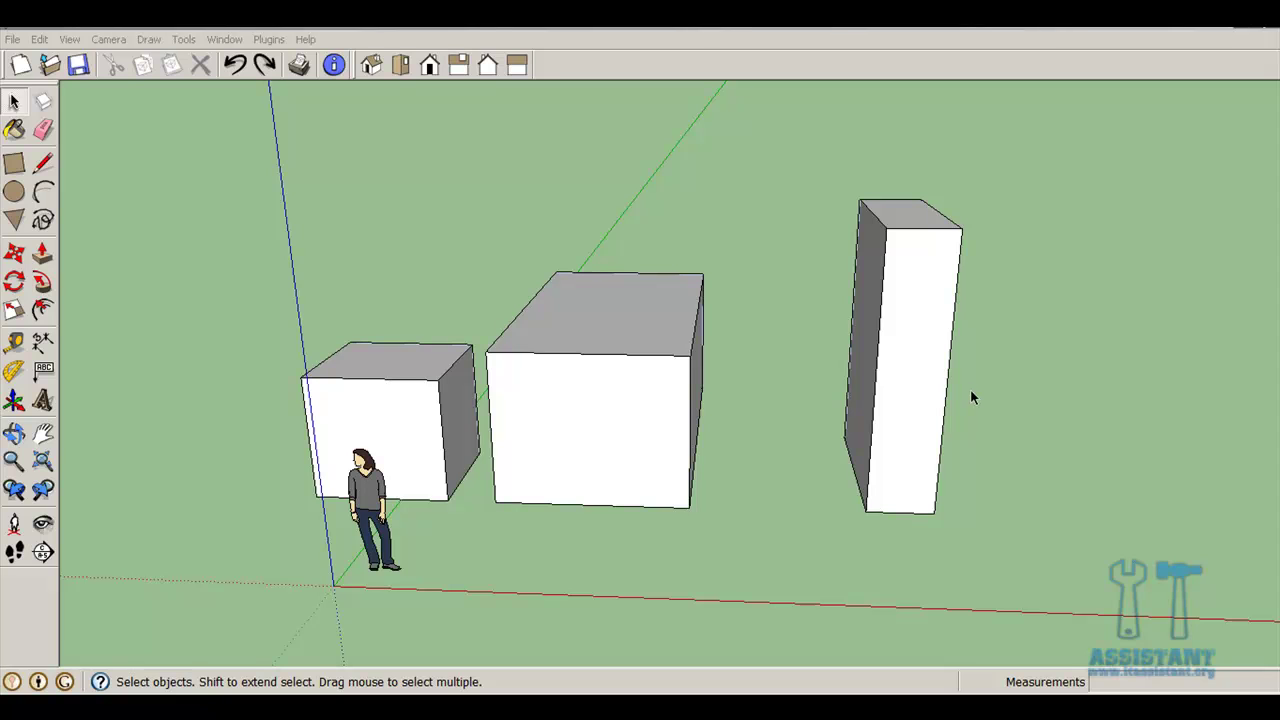
Step: Move the tall Bloc2 box about 5,63m away from the other boxes
{"action": "mouse_move", "coordinate": [970, 397]}
{"action": "middle_mouse_down"}
{"action": "mouse_move", "coordinate": [749, 409]}
{"action": "mouse_move", "coordinate": [821, 487]}
{"action": "middle_mouse_up"}
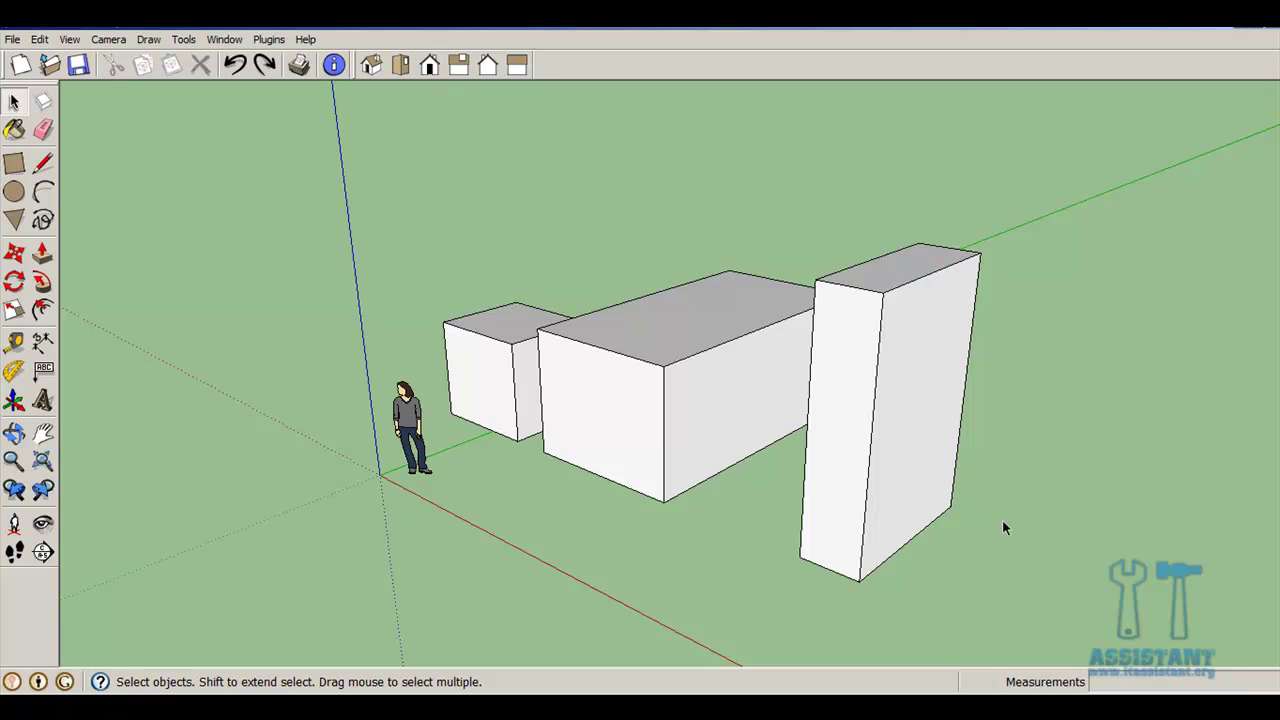
{"action": "mouse_move", "coordinate": [1033, 573]}
{"action": "middle_mouse_down"}
{"action": "mouse_move", "coordinate": [911, 491]}
{"action": "mouse_move", "coordinate": [637, 474]}
{"action": "mouse_move", "coordinate": [640, 527]}
{"action": "middle_mouse_up"}
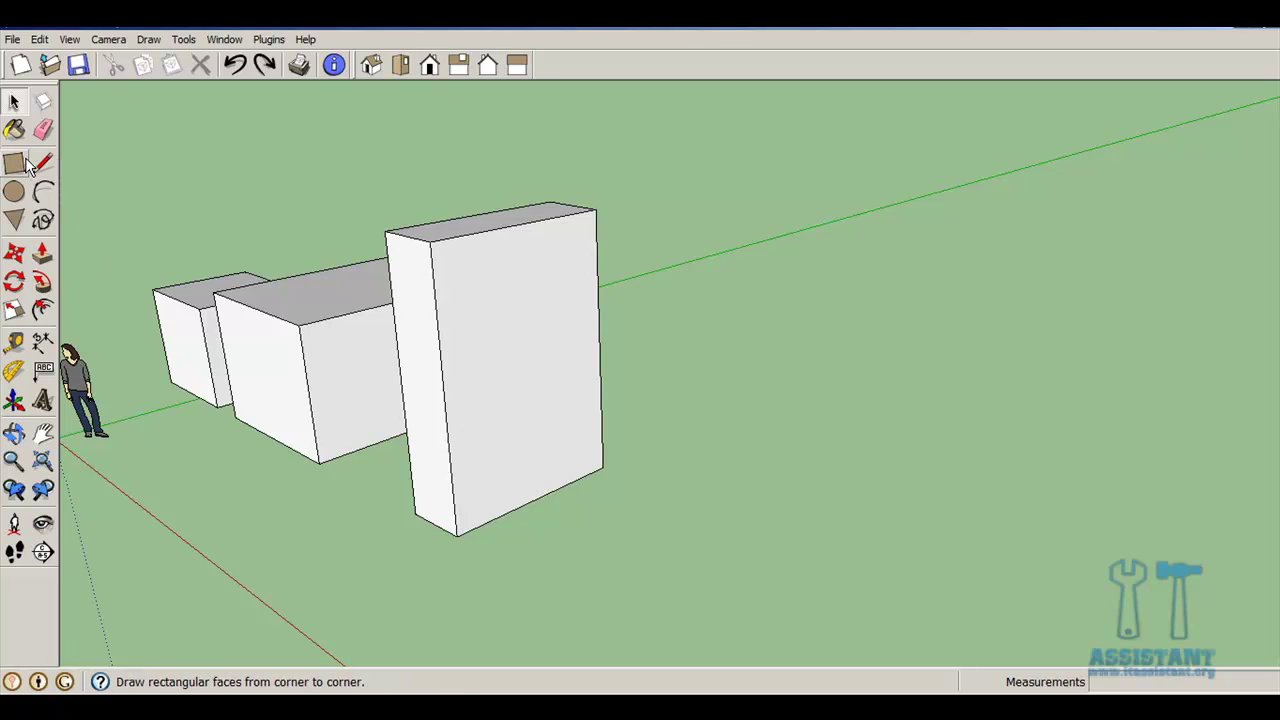
{"action": "left_click", "coordinate": [531, 417]}
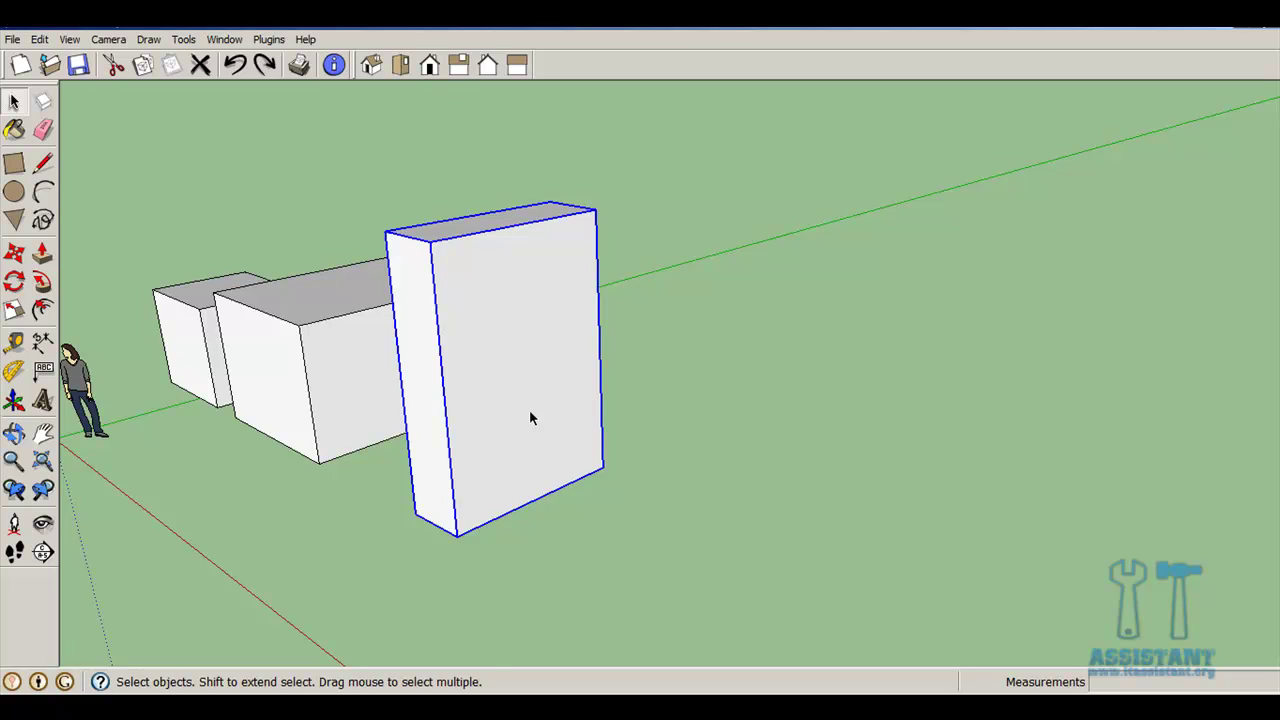
{"action": "key", "text": "m"}
{"action": "left_click", "coordinate": [604, 467]}
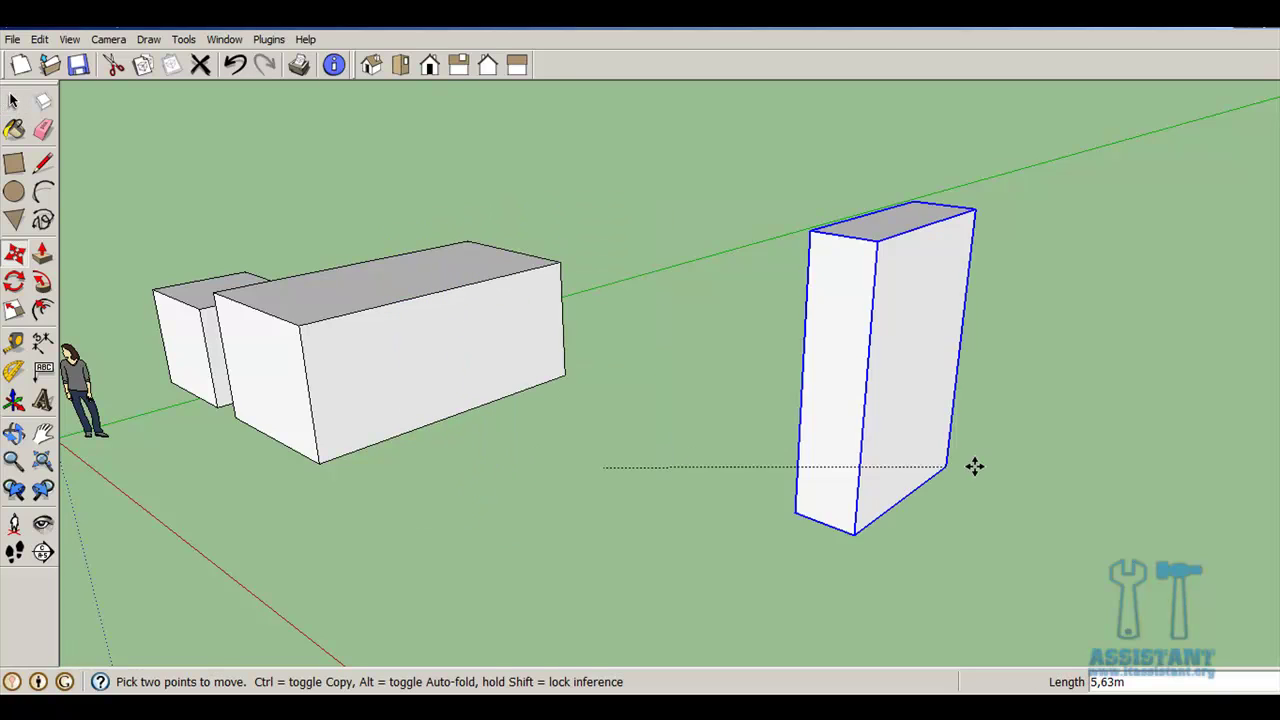
{"action": "left_click", "coordinate": [997, 463]}
{"action": "mouse_move", "coordinate": [1091, 474]}
{"action": "middle_mouse_down", "text": "shift"}
{"action": "mouse_move", "coordinate": [617, 366]}
{"action": "mouse_move", "coordinate": [714, 309]}
{"action": "mouse_move", "coordinate": [748, 371]}
{"action": "middle_mouse_up", "text": "shift"}
{"action": "scroll", "coordinate": [626, 360], "scroll_direction": "down", "scroll_amount": 5}
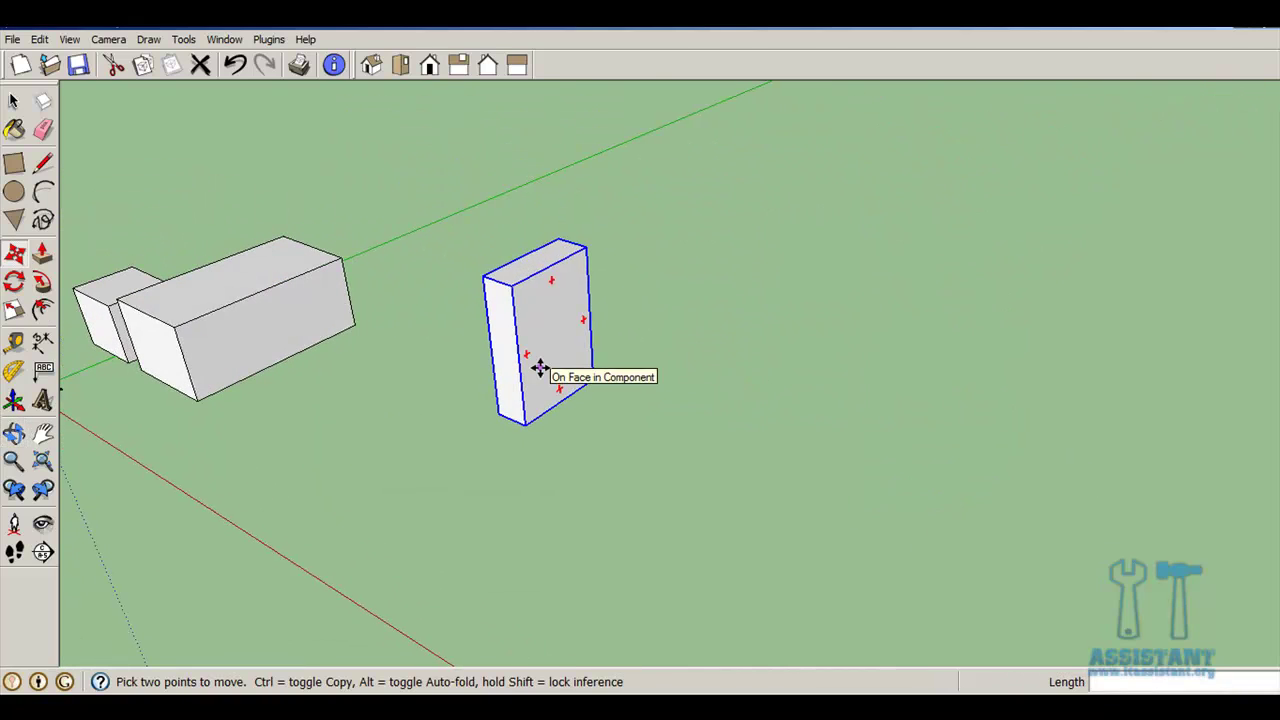
{"action": "left_click", "coordinate": [15, 257]}
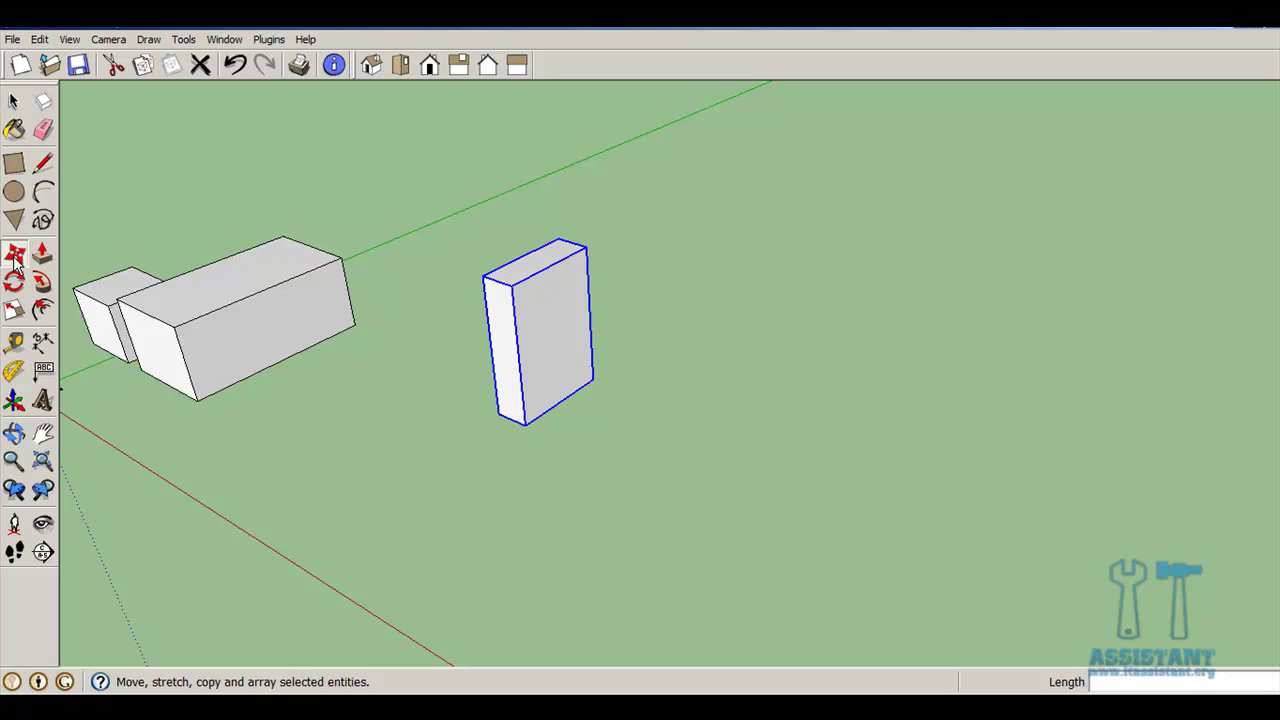
{"action": "left_click", "coordinate": [14, 256]}
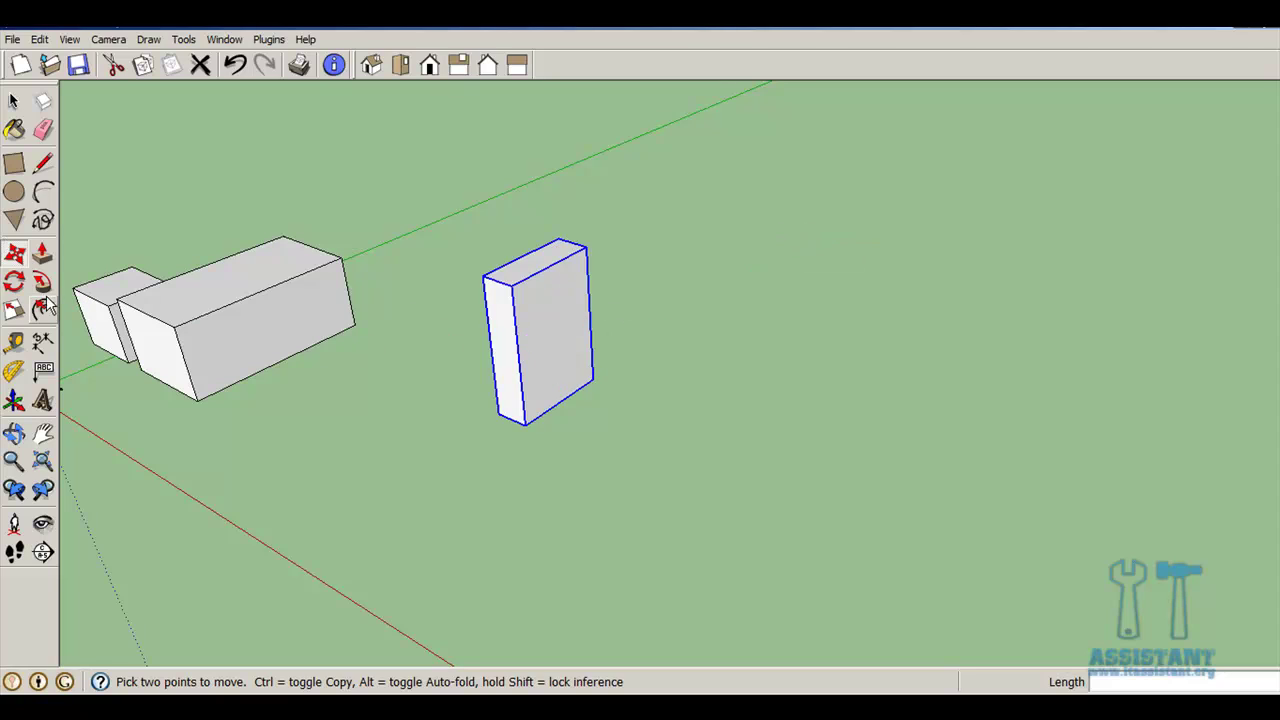
{"action": "left_click", "coordinate": [14, 284]}
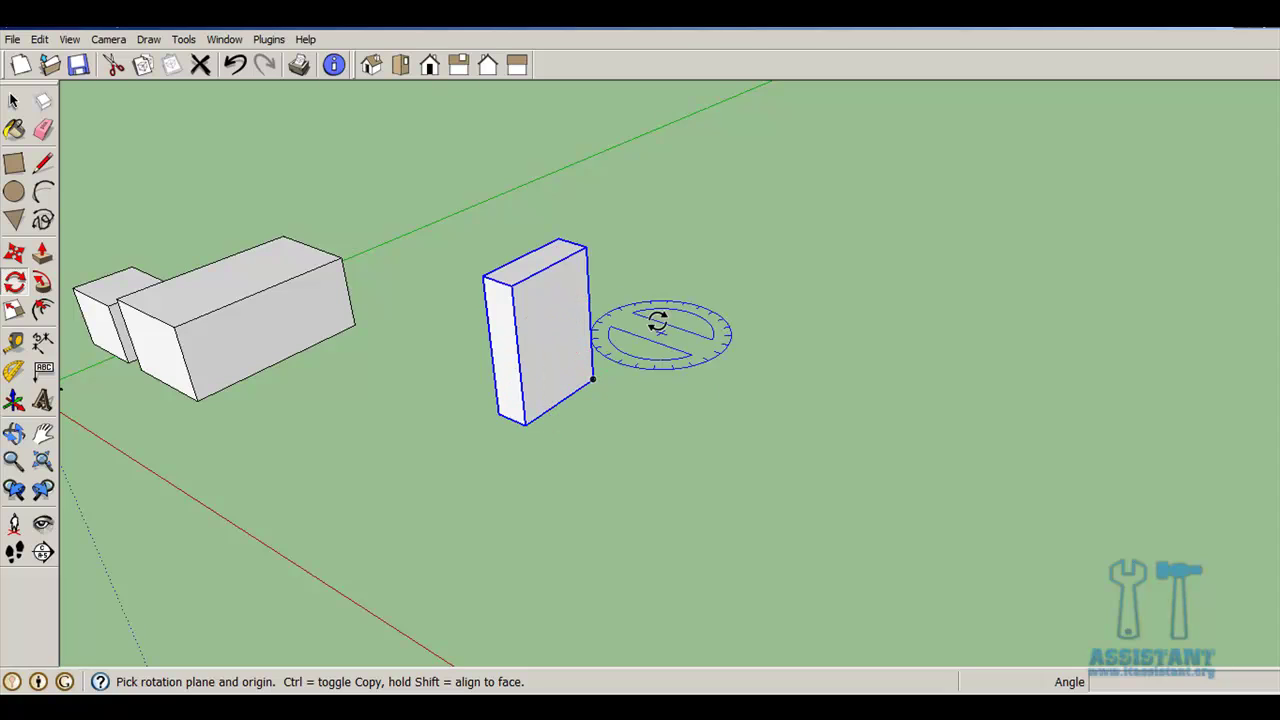
{"action": "left_click", "coordinate": [16, 255]}
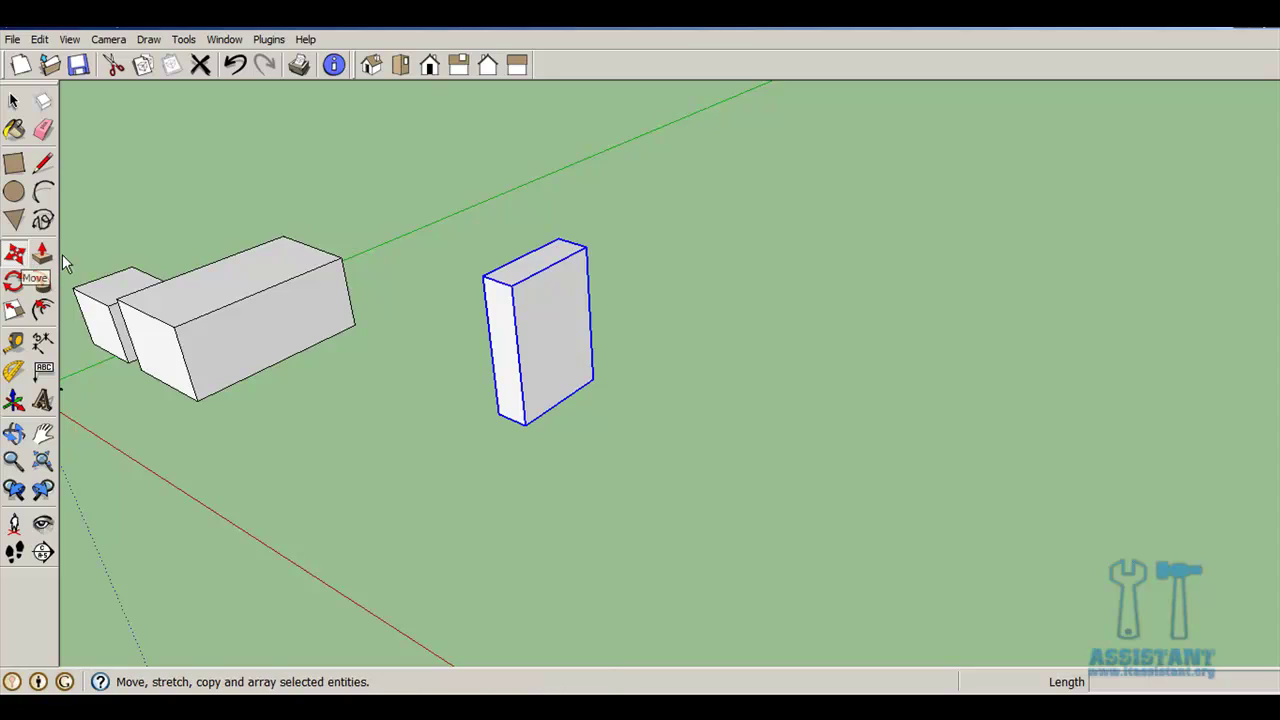
{"action": "mouse_move", "coordinate": [594, 378]}
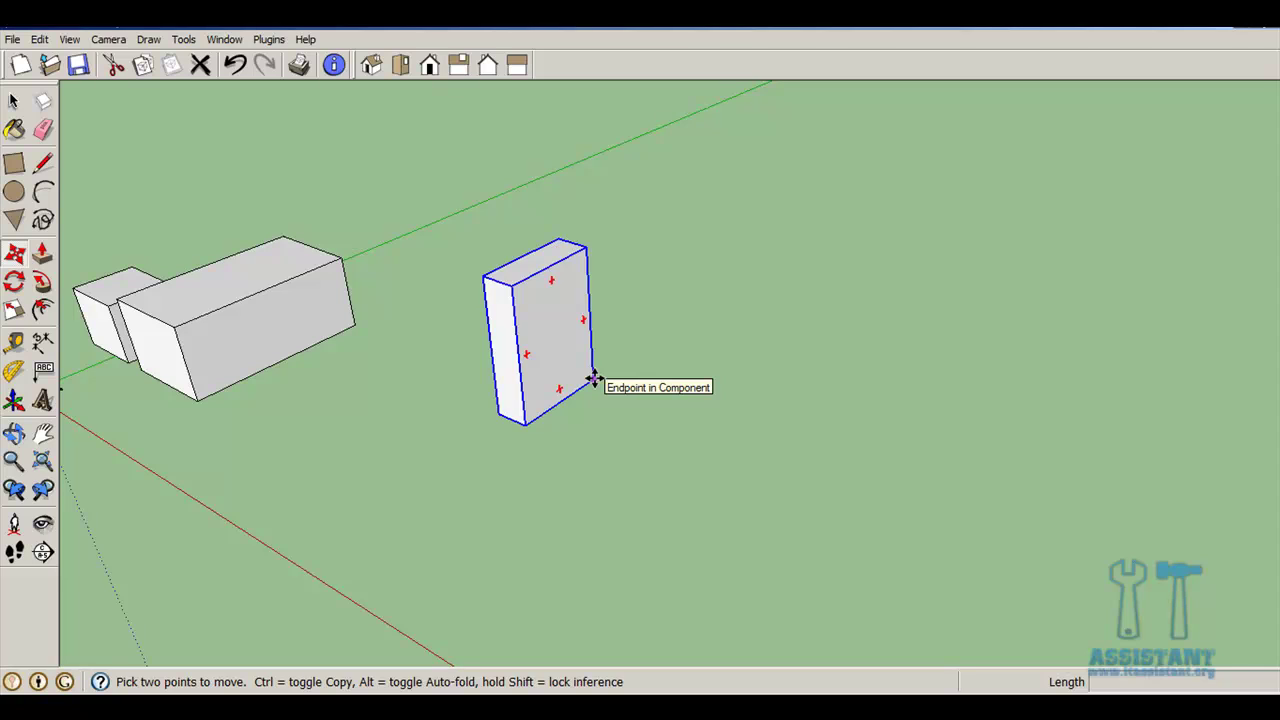
{"action": "left_click", "coordinate": [594, 379]}
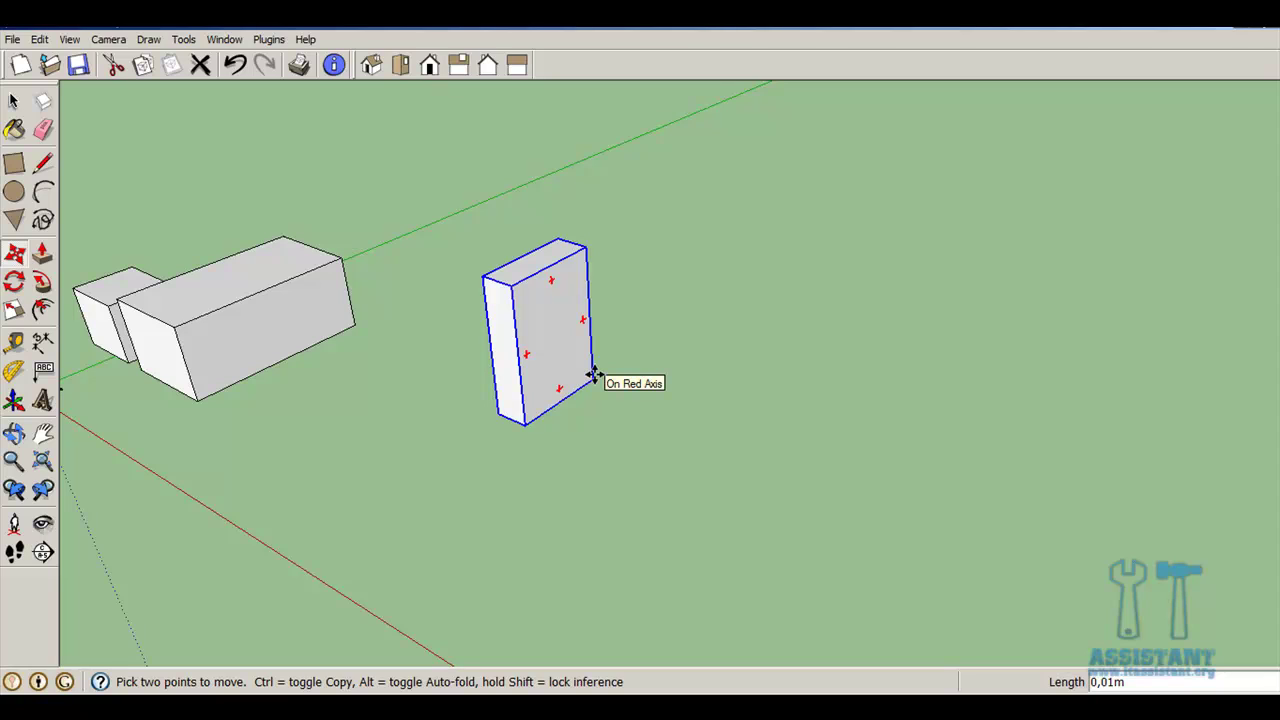
{"action": "key", "text": "ctrl"}
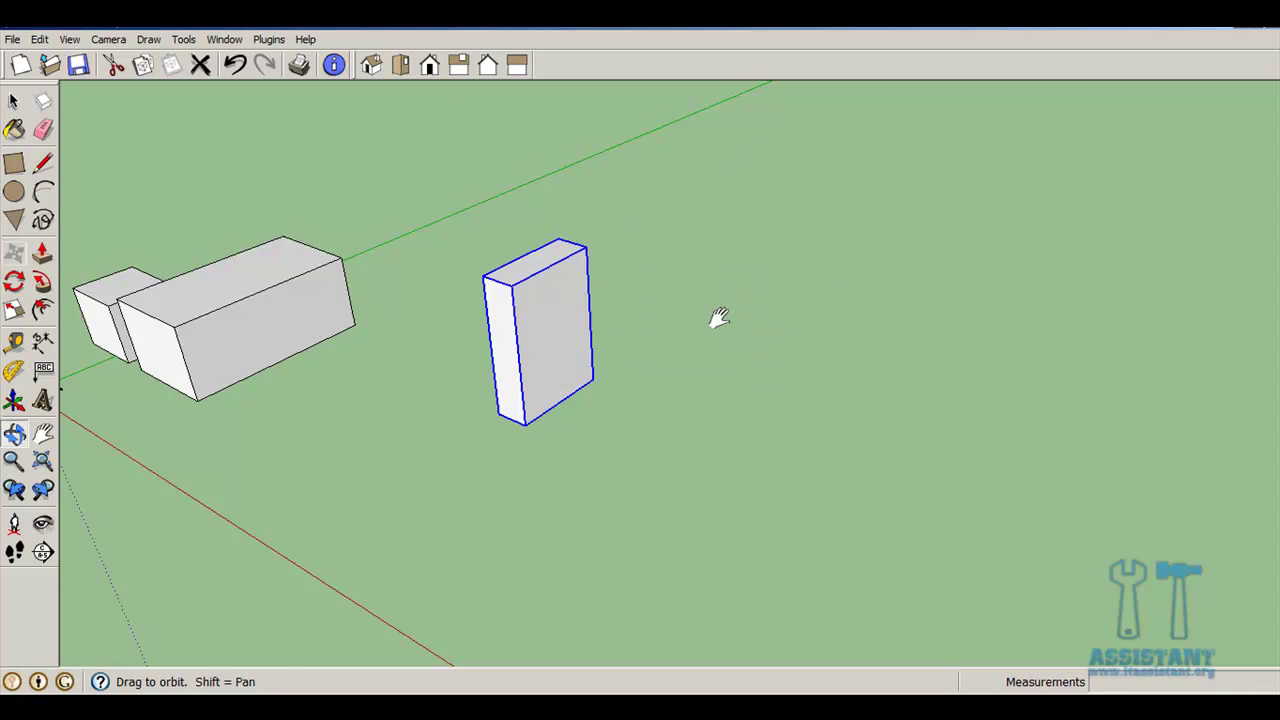
Step: Place the Ctrl-copied box about 5.97m beyond the original and enter x3
{"action": "middle_click_drag", "start_coordinate": [719, 318], "coordinate": [634, 420], "text": "shift"}
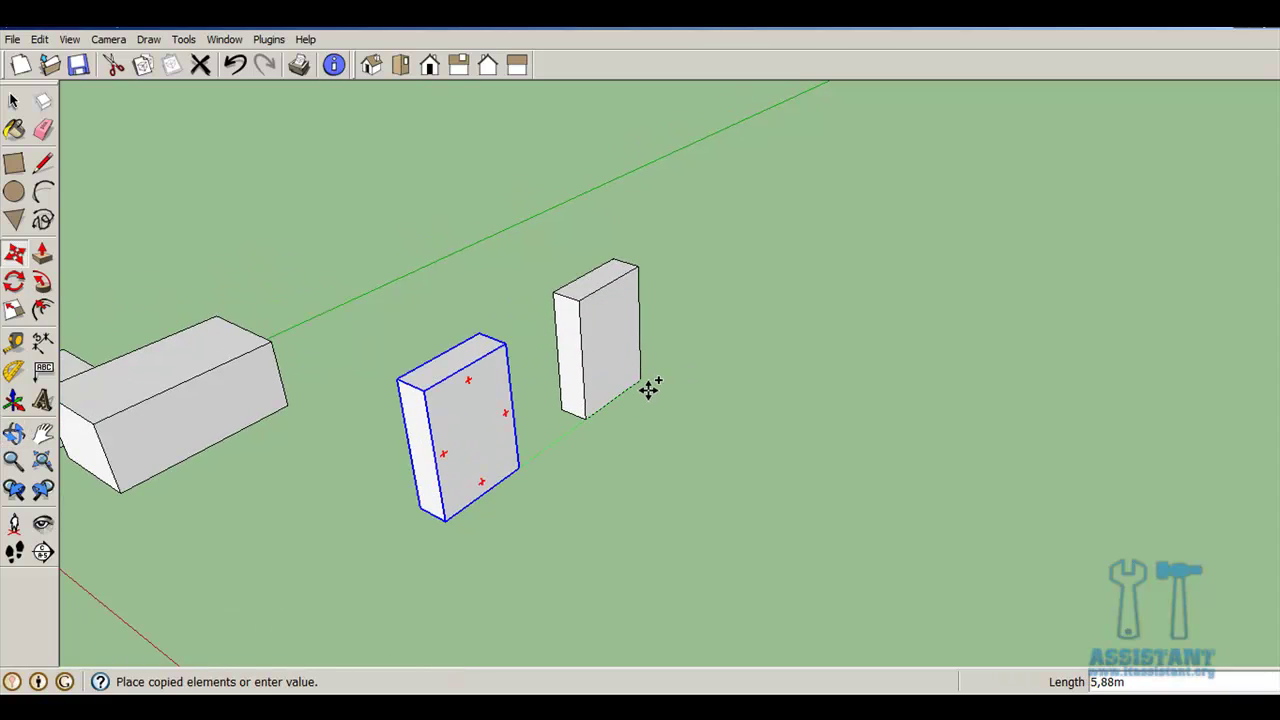
{"action": "left_click", "coordinate": [650, 389]}
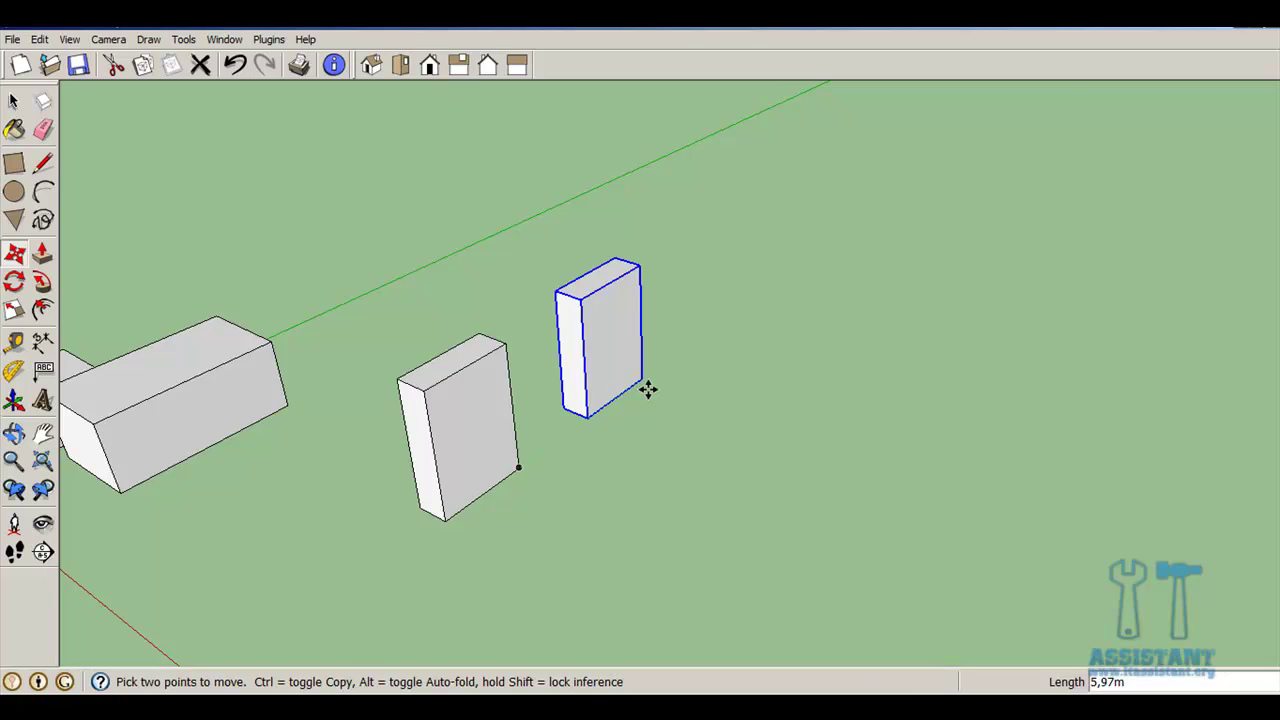
{"action": "type", "text": "x"}
{"action": "type", "text": "3"}
Step: Array the box copy x3 into a row of four evenly spaced Bloc2 slabs
{"action": "key", "text": "Return"}
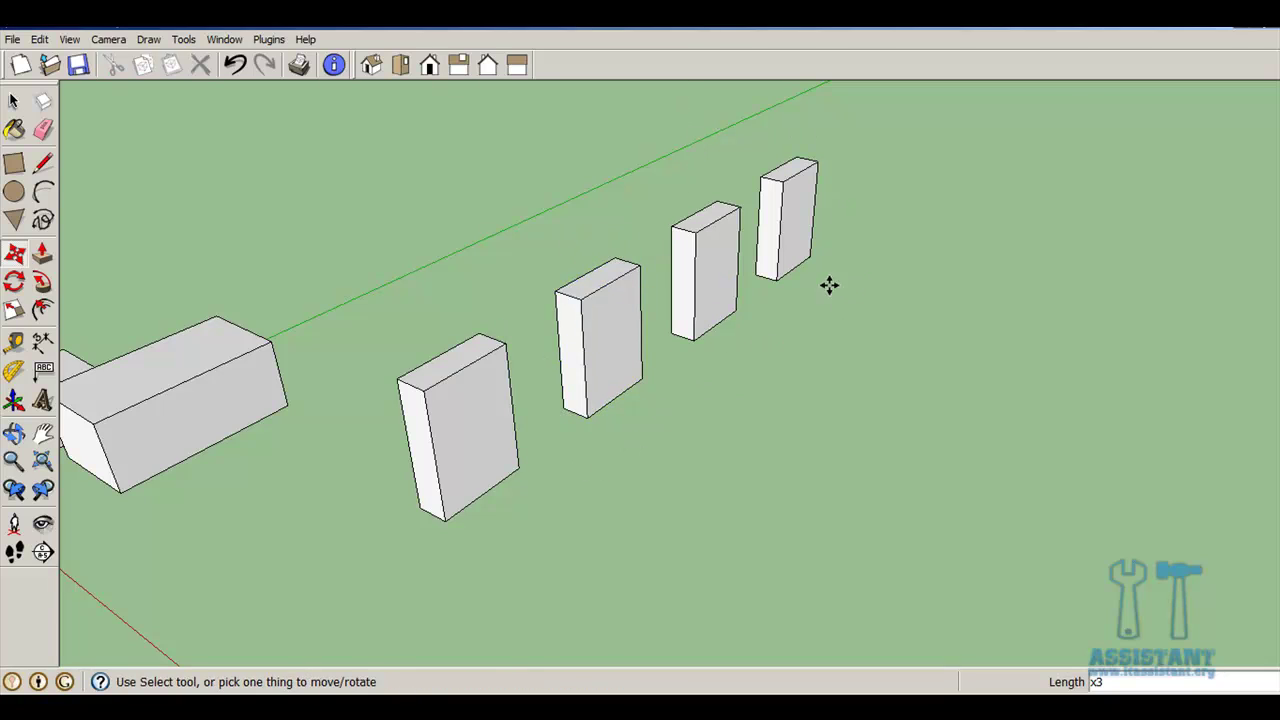
{"action": "mouse_move", "coordinate": [757, 268]}
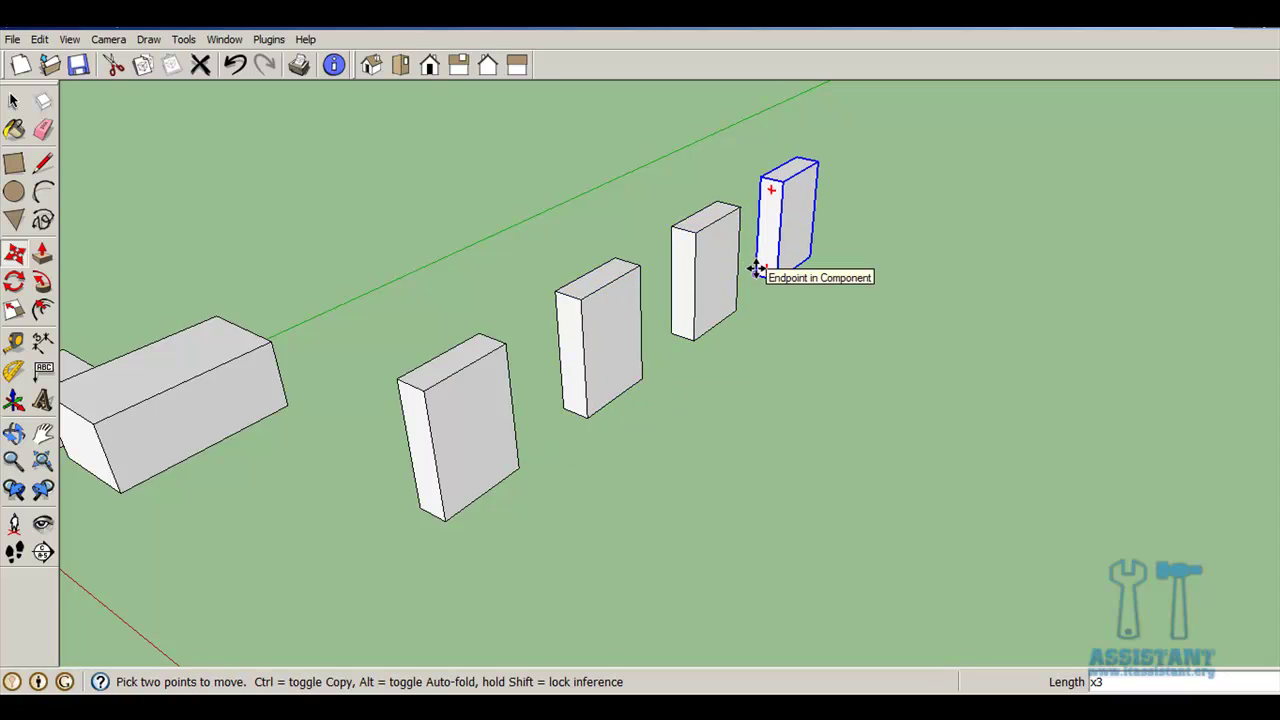
{"action": "scroll", "coordinate": [757, 271], "scroll_direction": "down", "scroll_amount": 2}
{"action": "scroll", "coordinate": [757, 271], "scroll_direction": "down", "scroll_amount": 1}
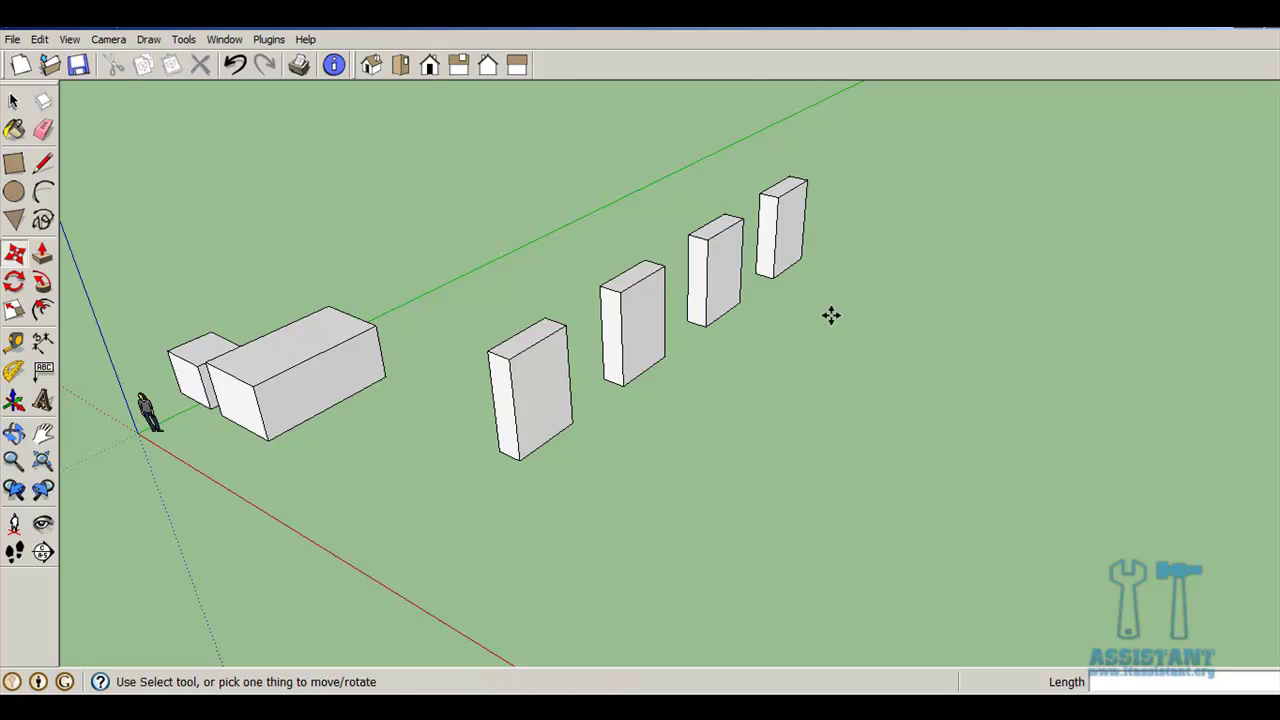
{"action": "middle_click_drag", "start_coordinate": [819, 312], "coordinate": [690, 380], "text": "shift"}
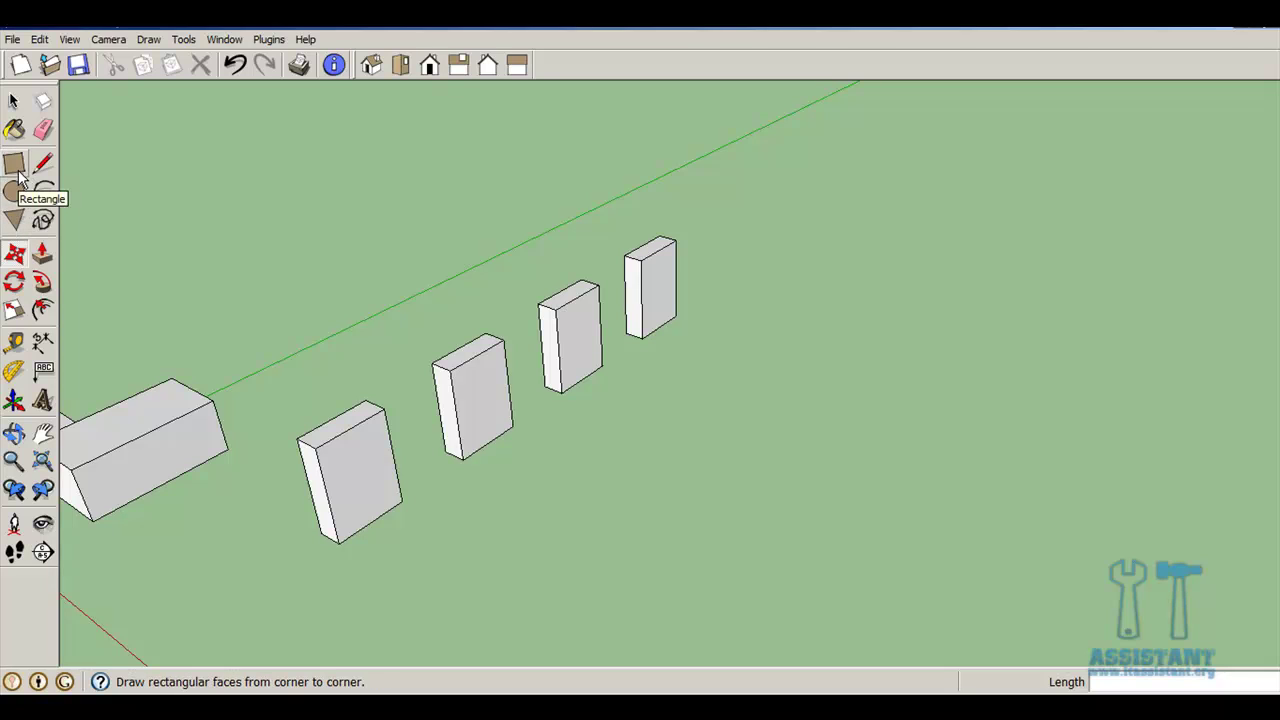
{"action": "key", "text": "m"}
{"action": "scroll", "coordinate": [600, 426], "scroll_direction": "down", "scroll_amount": 2}
{"action": "scroll", "coordinate": [600, 426], "scroll_direction": "down", "scroll_amount": 2}
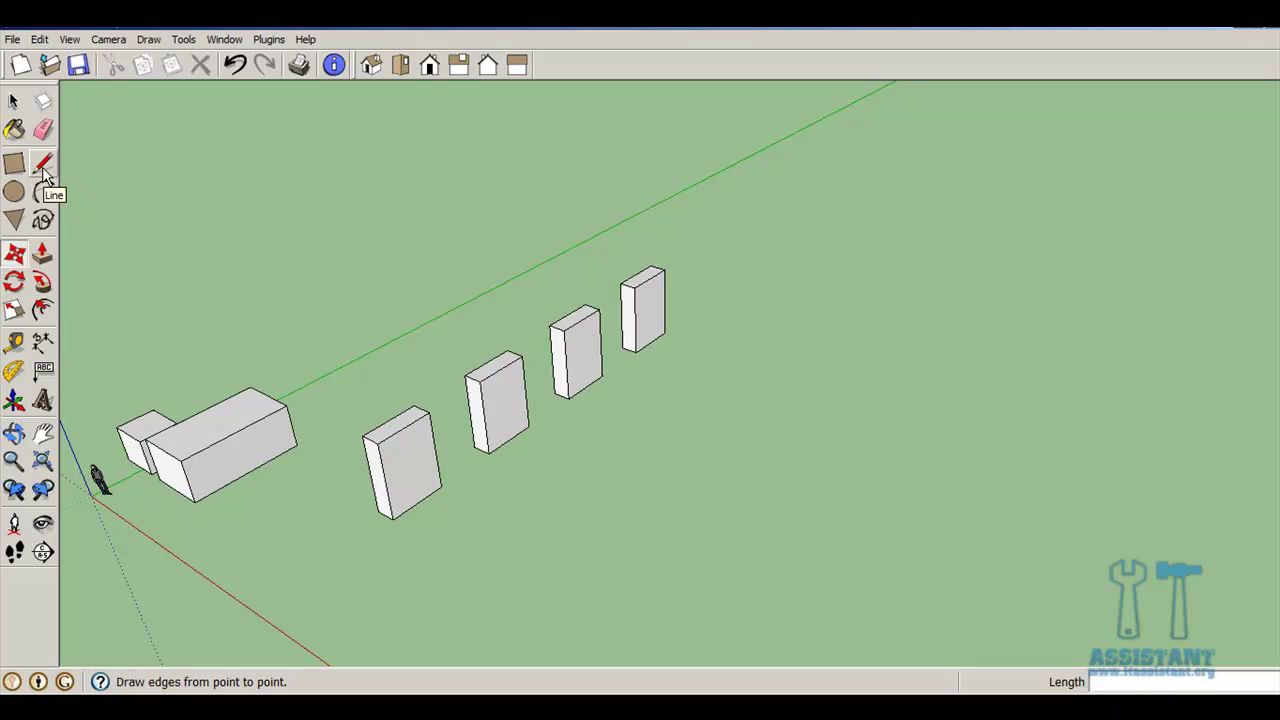
Step: Undo the row copies and copy the box about 35.82m along the green axis
{"action": "key", "text": "m"}
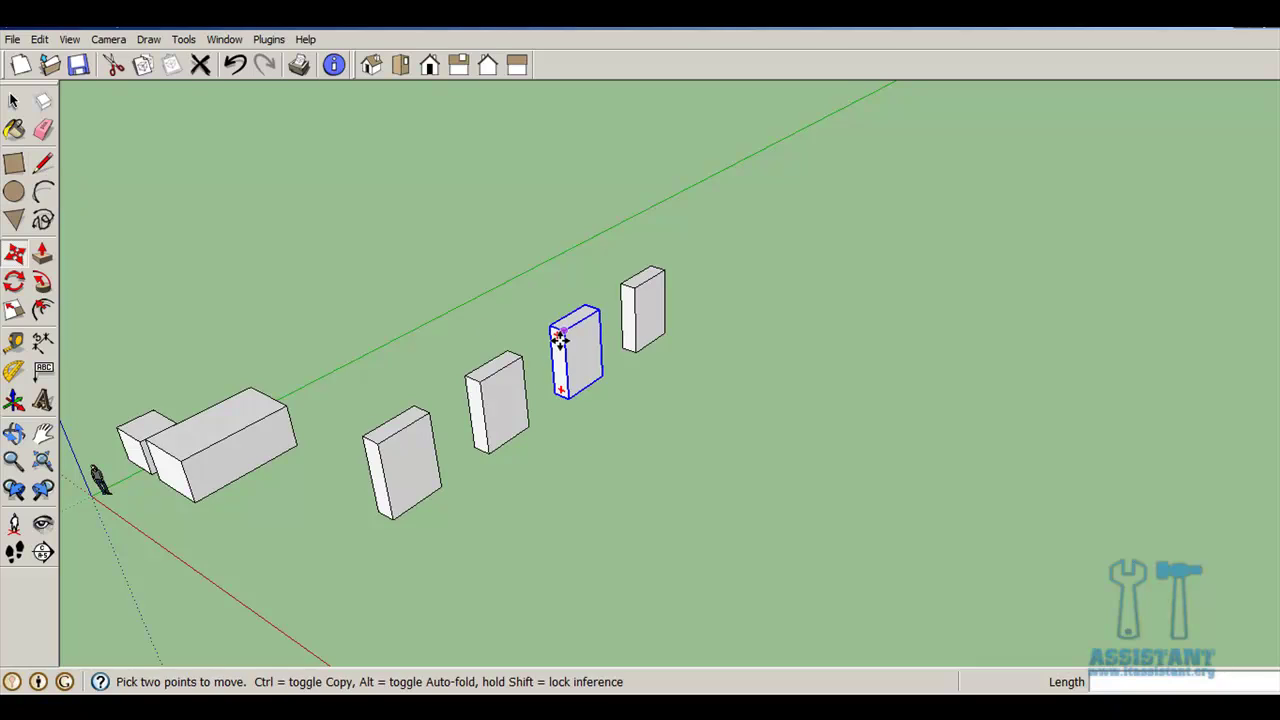
{"action": "left_click", "coordinate": [236, 64]}
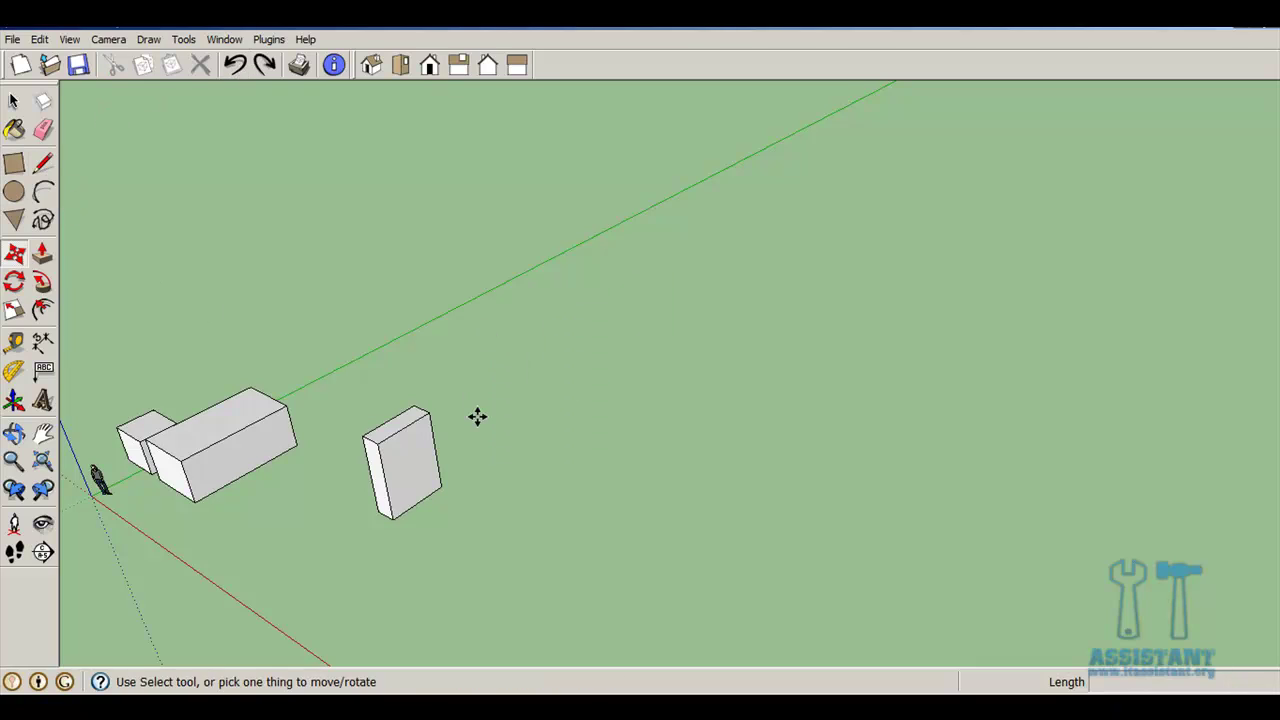
{"action": "left_click", "coordinate": [441, 485]}
{"action": "key", "text": "ctrl"}
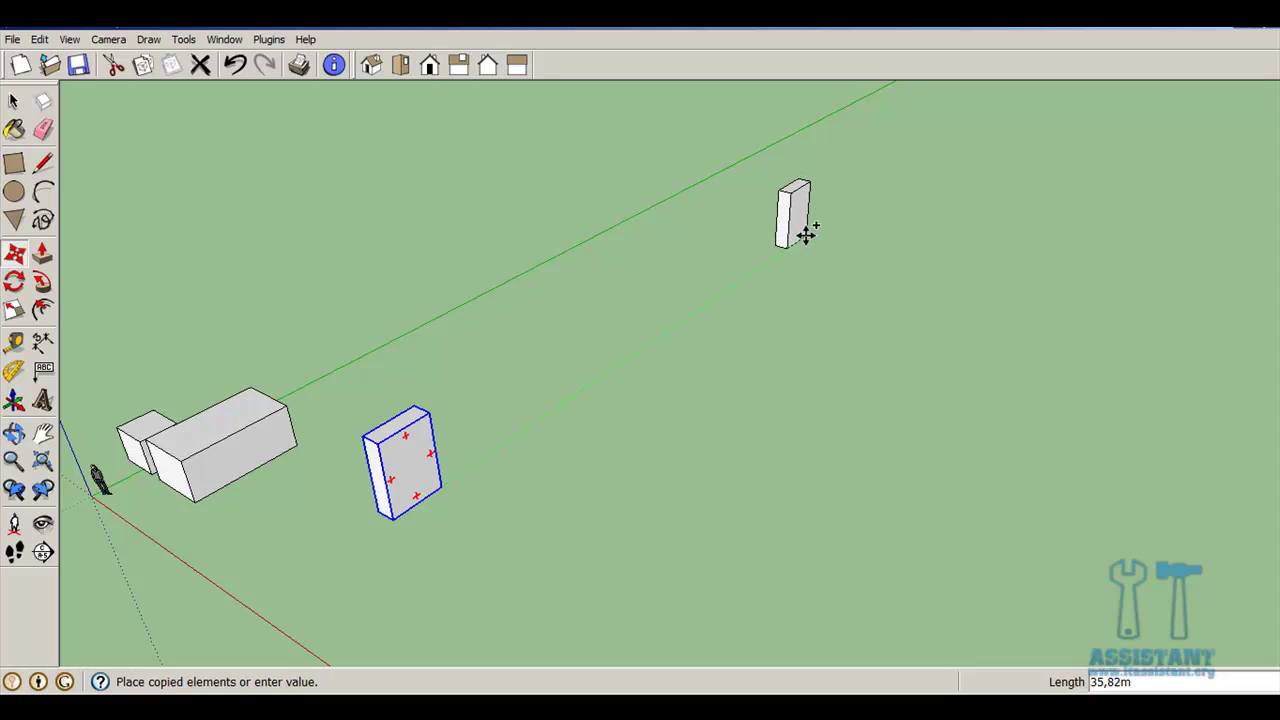
{"action": "left_click", "coordinate": [808, 237]}
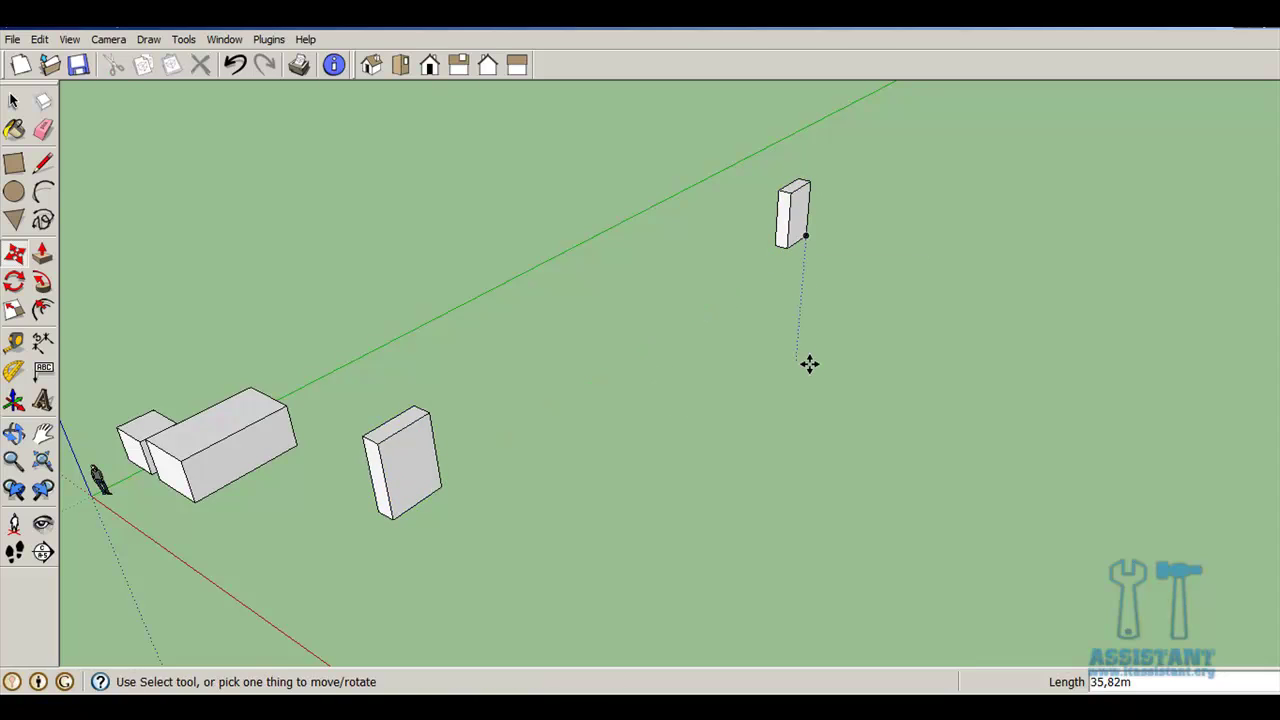
{"action": "mouse_move", "coordinate": [808, 363]}
{"action": "middle_mouse_down"}
{"action": "mouse_move", "coordinate": [754, 366]}
{"action": "mouse_move", "coordinate": [757, 303]}
{"action": "mouse_move", "coordinate": [790, 292]}
{"action": "middle_mouse_up"}
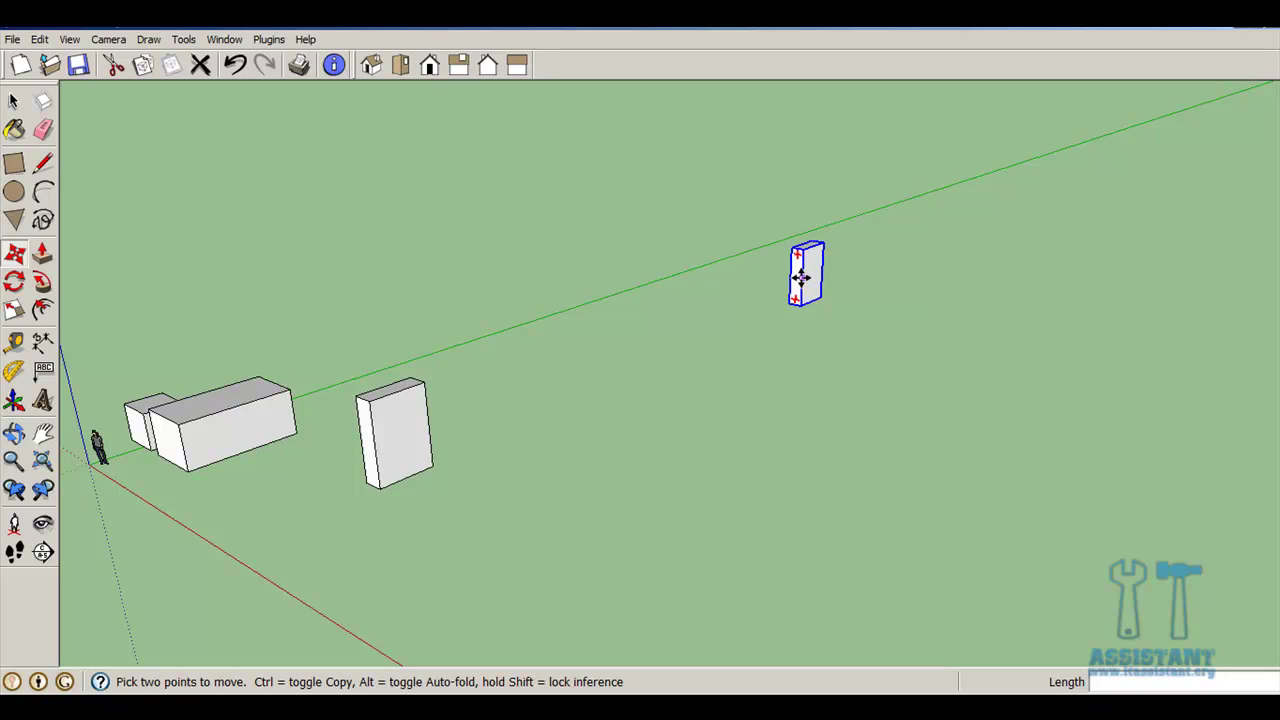
Step: Divide the spacing to fill the gap with evenly spaced Bloc2 copies between the two slabs
{"action": "key", "text": "Escape"}
{"action": "type", "text": "5/"}
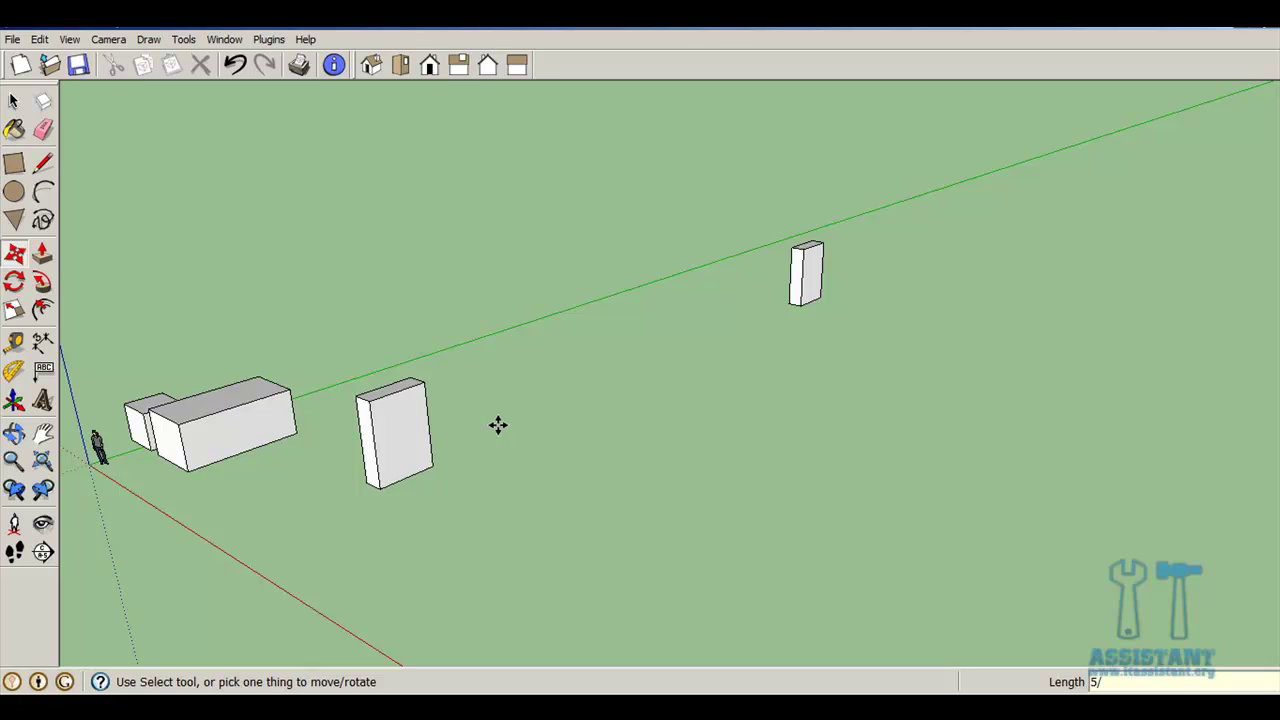
{"action": "key", "text": "Return"}
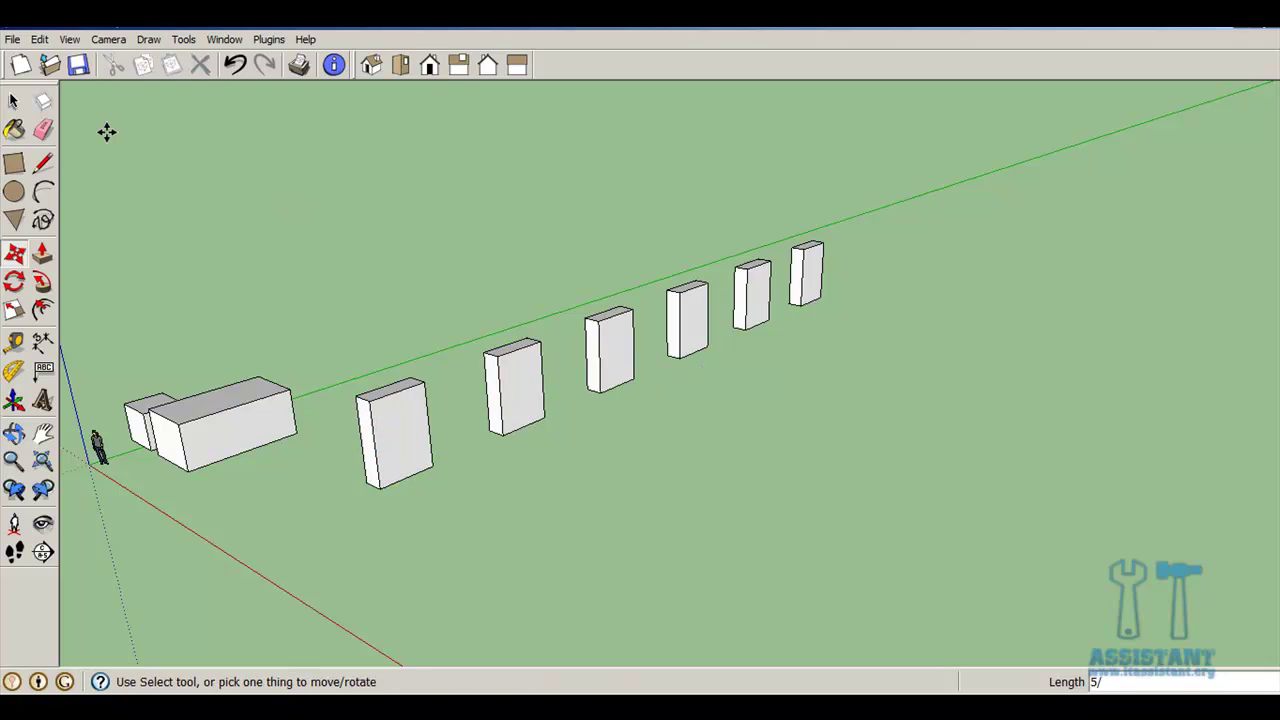
{"action": "left_click", "coordinate": [14, 101]}
Step: Copy the row of slabs 4.27m along the red axis and repeat it 5x
{"action": "left_click_drag", "start_coordinate": [326, 160], "coordinate": [897, 548]}
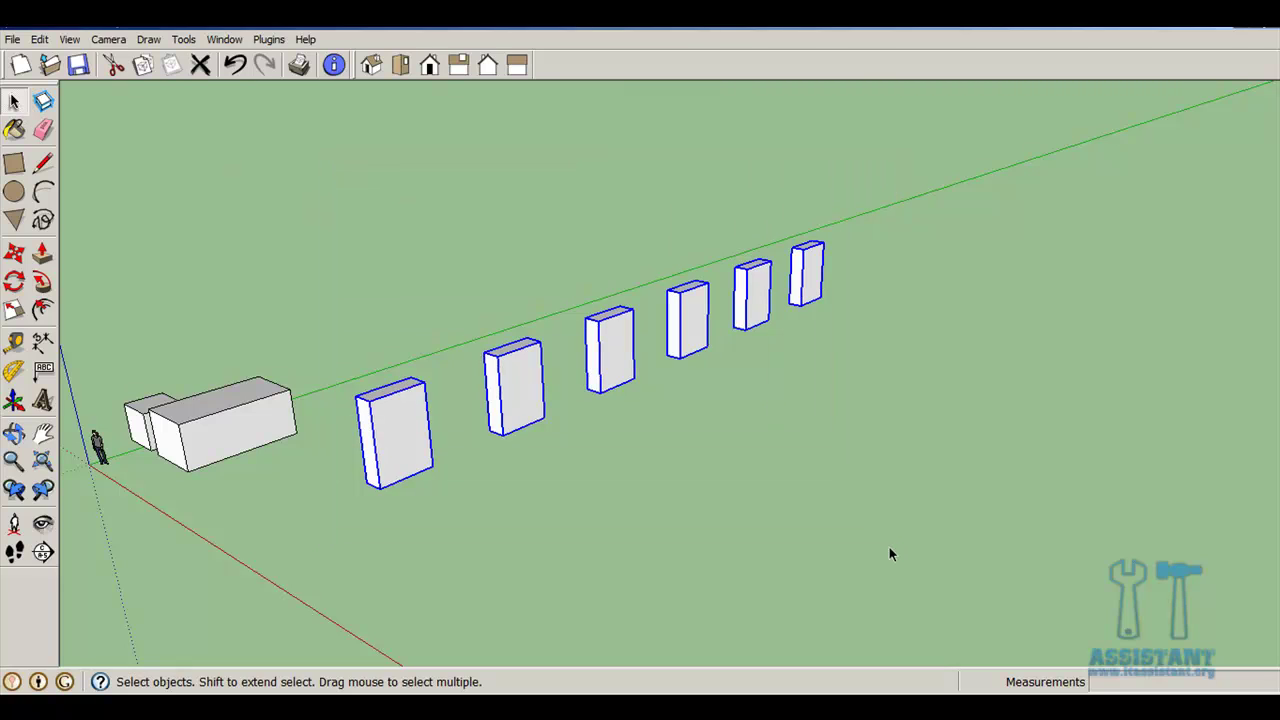
{"action": "middle_click_drag", "start_coordinate": [889, 547], "coordinate": [978, 534]}
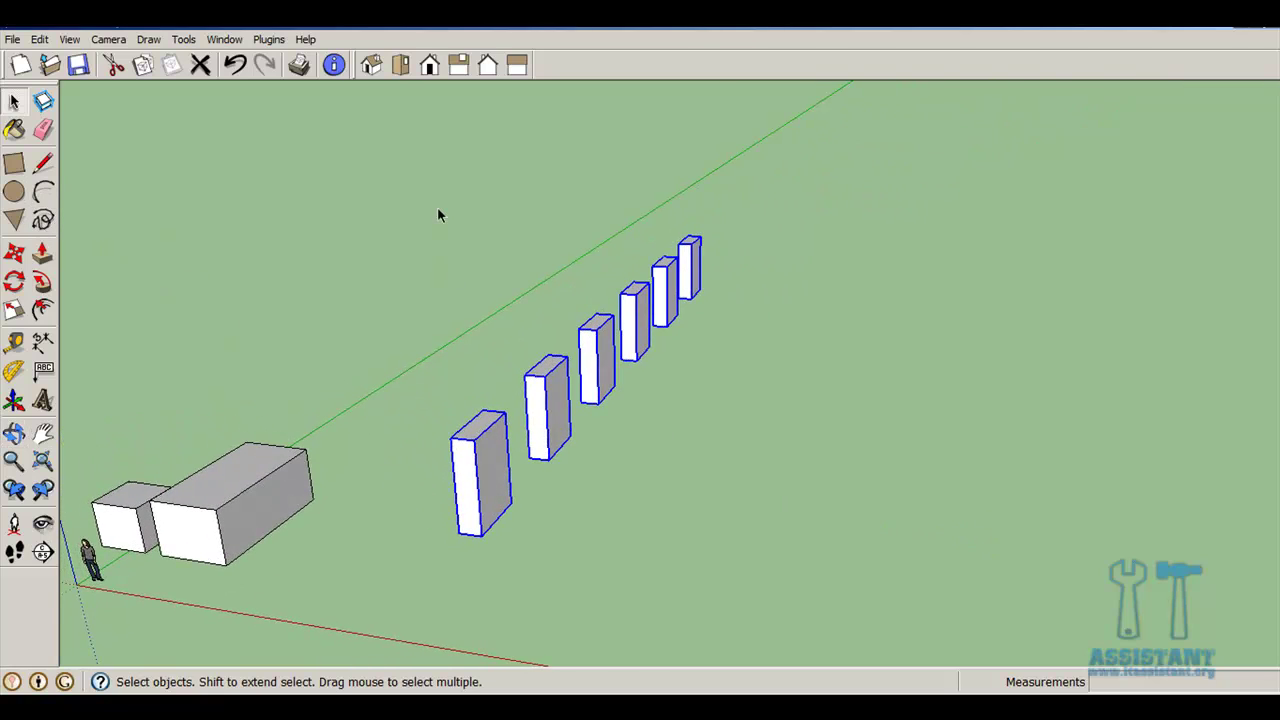
{"action": "left_click", "coordinate": [14, 253]}
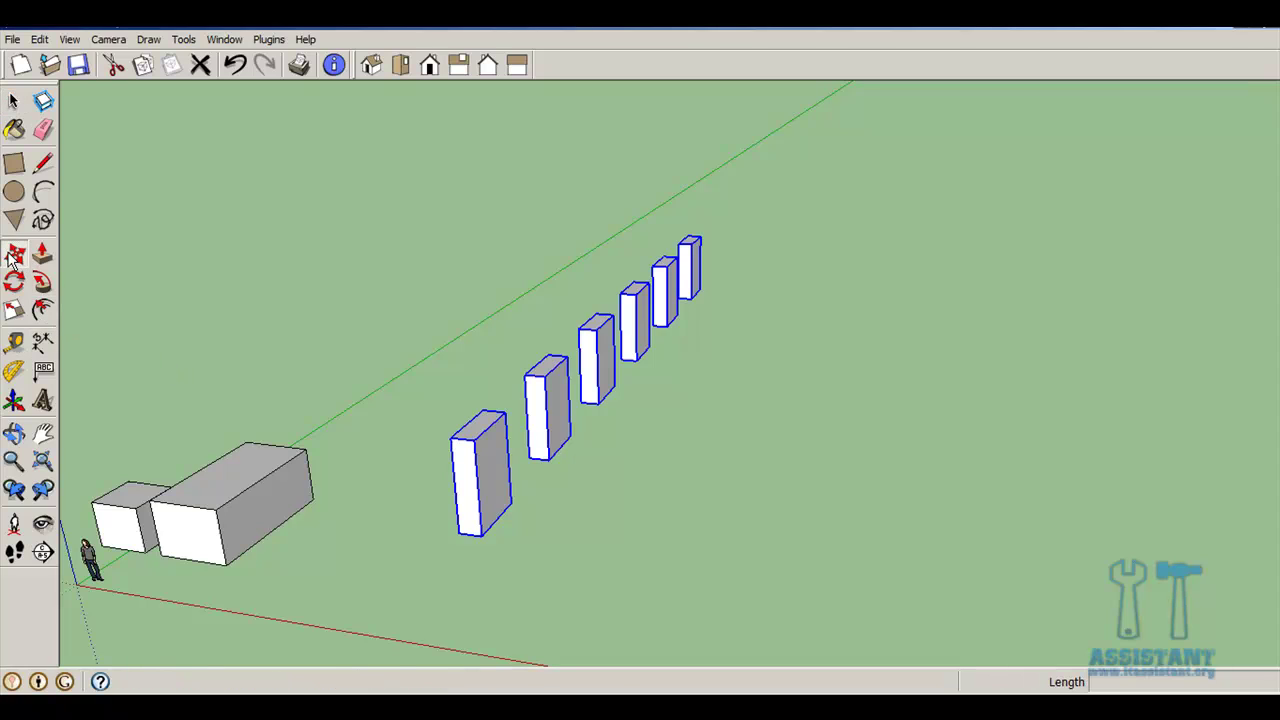
{"action": "left_click", "coordinate": [484, 536]}
{"action": "key", "text": "ctrl"}
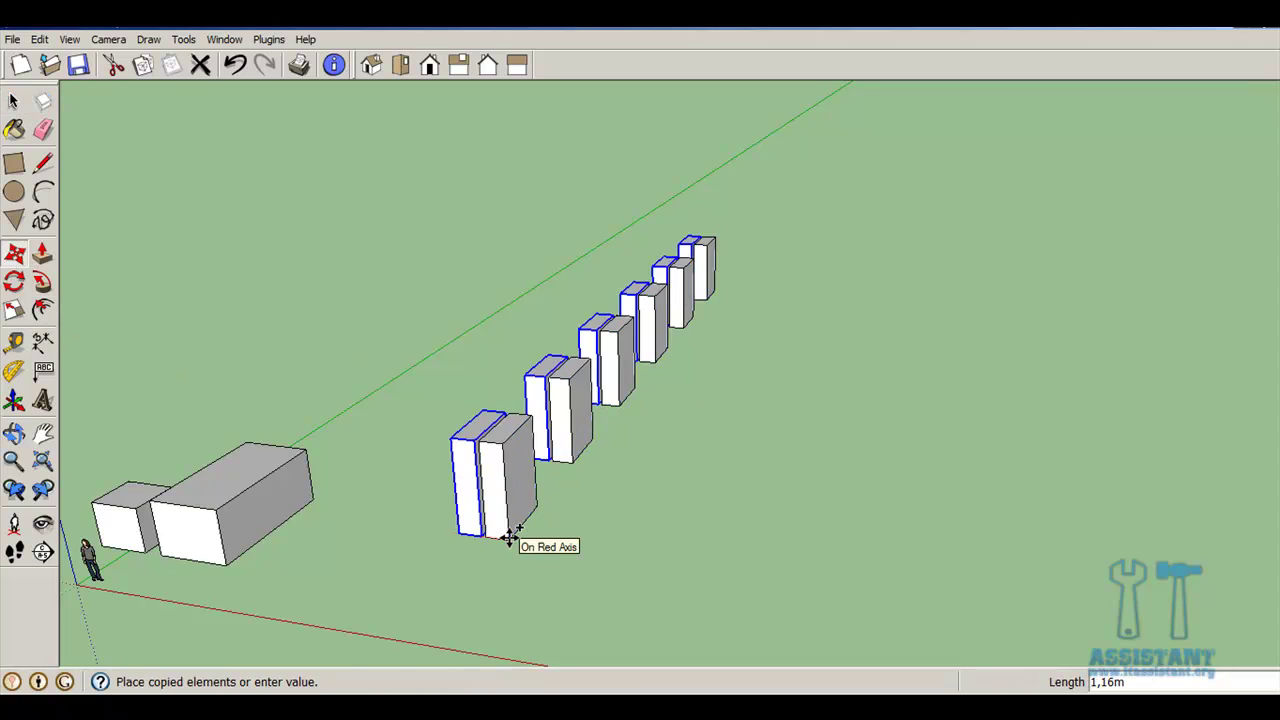
{"action": "left_click", "coordinate": [583, 554]}
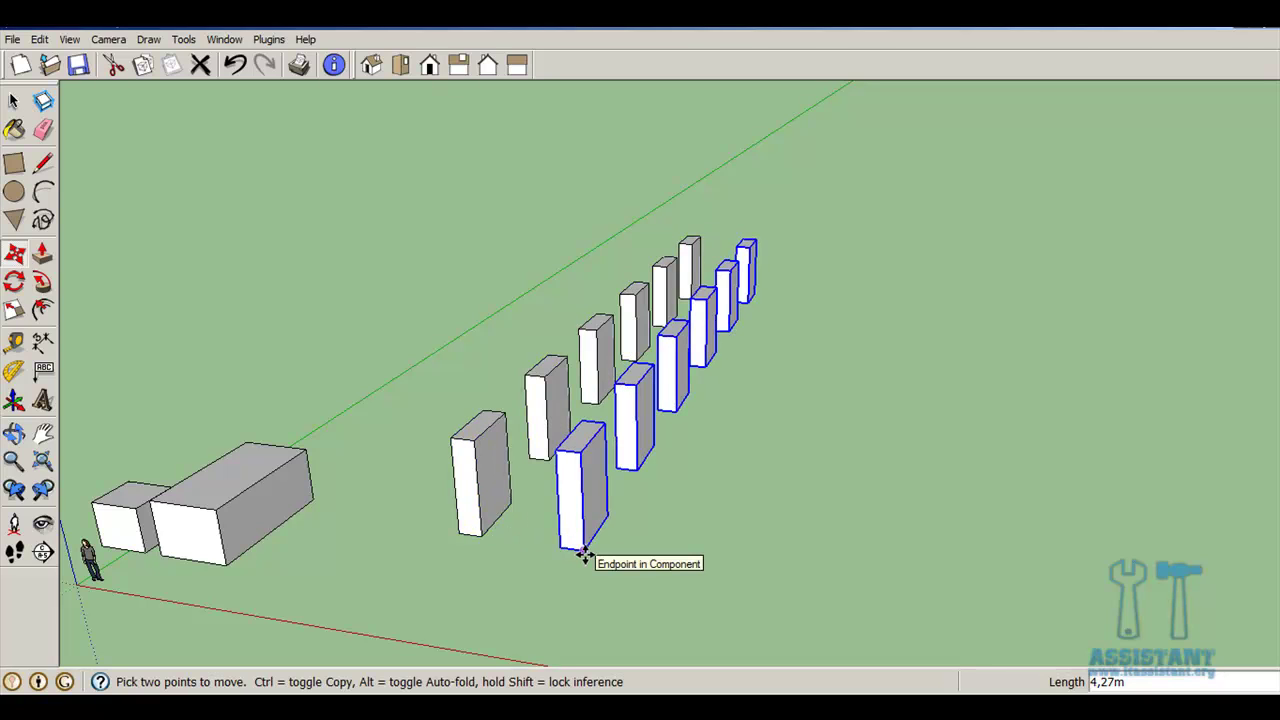
{"action": "type", "text": "5x"}
{"action": "key", "text": "Return"}
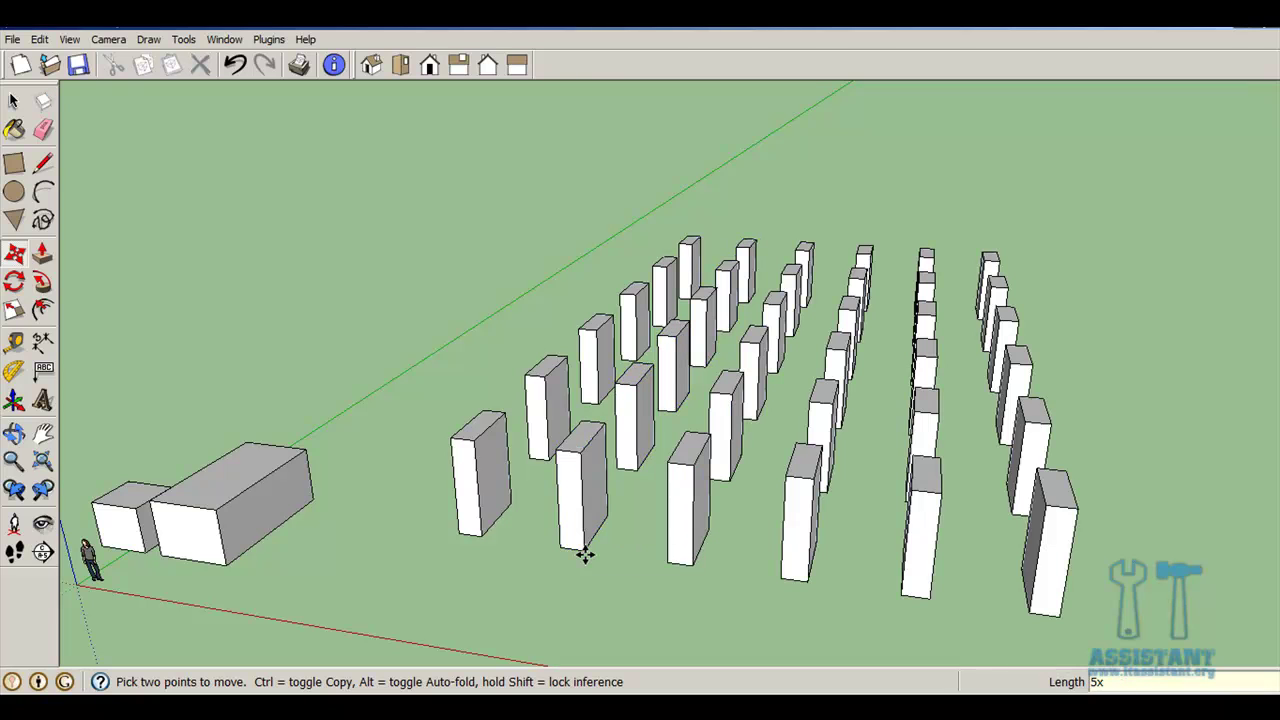
{"action": "mouse_move", "coordinate": [1063, 591]}
{"action": "middle_mouse_down"}
{"action": "mouse_move", "coordinate": [917, 534]}
{"action": "mouse_move", "coordinate": [360, 537]}
{"action": "mouse_move", "coordinate": [943, 549]}
{"action": "middle_mouse_up"}
{"action": "key", "text": "m"}
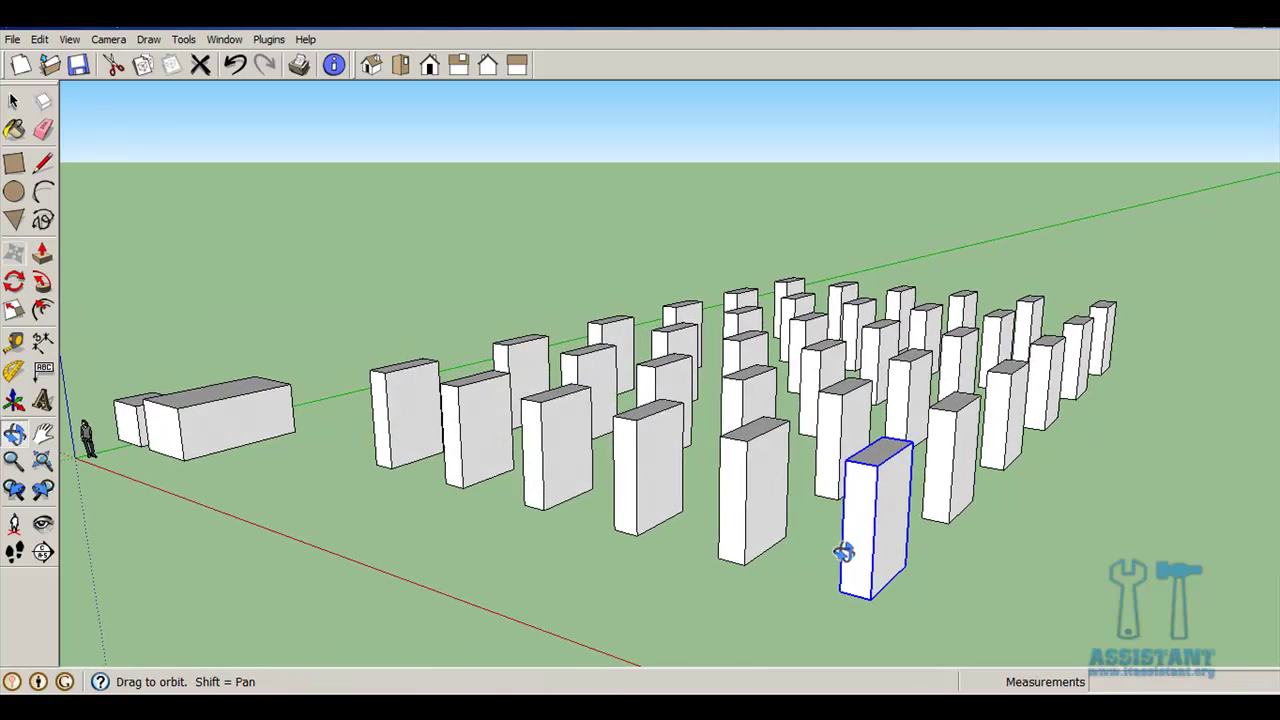
{"action": "middle_click_drag", "start_coordinate": [846, 551], "coordinate": [886, 554]}
{"action": "scroll", "coordinate": [893, 533], "scroll_direction": "down", "scroll_amount": 3}
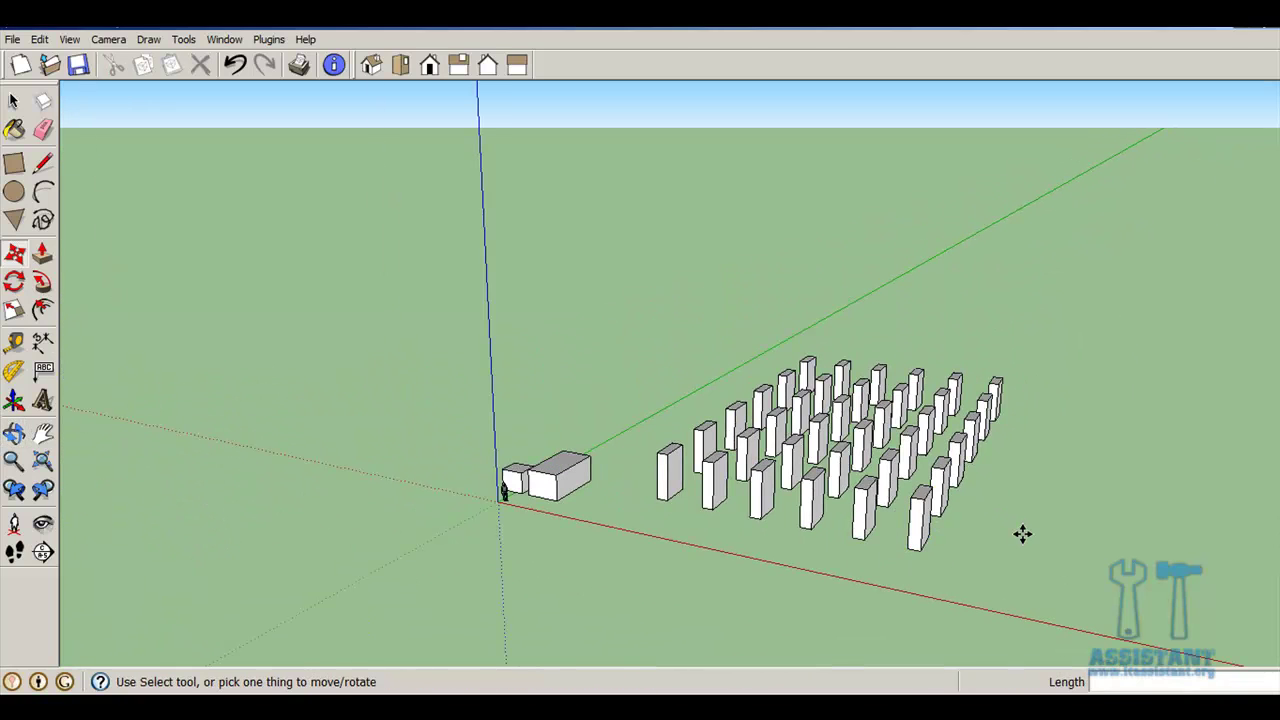
{"action": "mouse_move", "coordinate": [1022, 534]}
{"action": "middle_mouse_down", "text": "shift"}
{"action": "mouse_move", "coordinate": [709, 441]}
{"action": "mouse_move", "coordinate": [754, 449]}
{"action": "mouse_move", "coordinate": [709, 457]}
{"action": "middle_mouse_up", "text": "shift"}
{"action": "scroll", "coordinate": [640, 449], "scroll_direction": "up", "scroll_amount": 2}
{"action": "scroll", "coordinate": [578, 388], "scroll_direction": "up", "scroll_amount": 2}
{"action": "mouse_move", "coordinate": [578, 388]}
{"action": "middle_mouse_down"}
{"action": "mouse_move", "coordinate": [571, 414]}
{"action": "mouse_move", "coordinate": [606, 470]}
{"action": "middle_mouse_up"}
{"action": "mouse_move", "coordinate": [726, 457]}
{"action": "middle_mouse_down"}
{"action": "mouse_move", "coordinate": [690, 485]}
{"action": "mouse_move", "coordinate": [640, 489]}
{"action": "middle_mouse_up"}
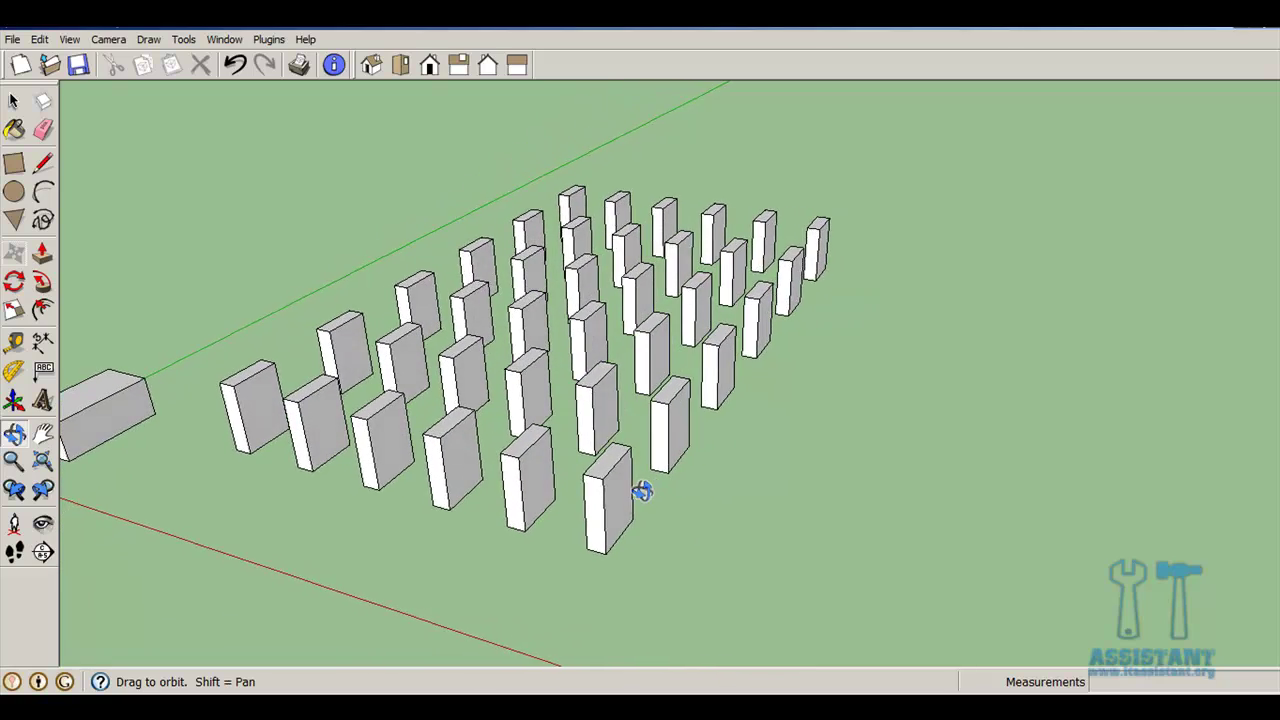
{"action": "scroll", "coordinate": [566, 491], "scroll_direction": "up", "scroll_amount": 2}
{"action": "scroll", "coordinate": [565, 496], "scroll_direction": "up", "scroll_amount": 3}
{"action": "scroll", "coordinate": [565, 496], "scroll_direction": "down", "scroll_amount": 3}
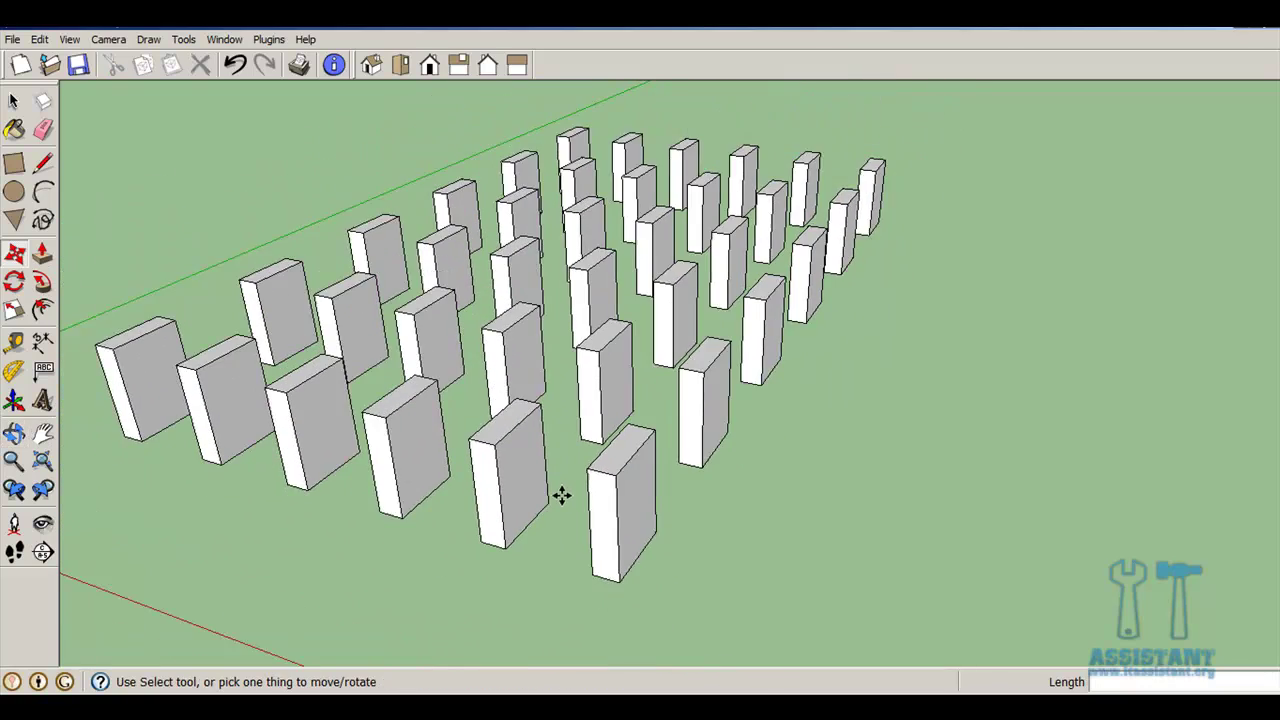
{"action": "scroll", "coordinate": [563, 494], "scroll_direction": "down", "scroll_amount": 2}
{"action": "middle_click_drag", "start_coordinate": [563, 494], "coordinate": [536, 468]}
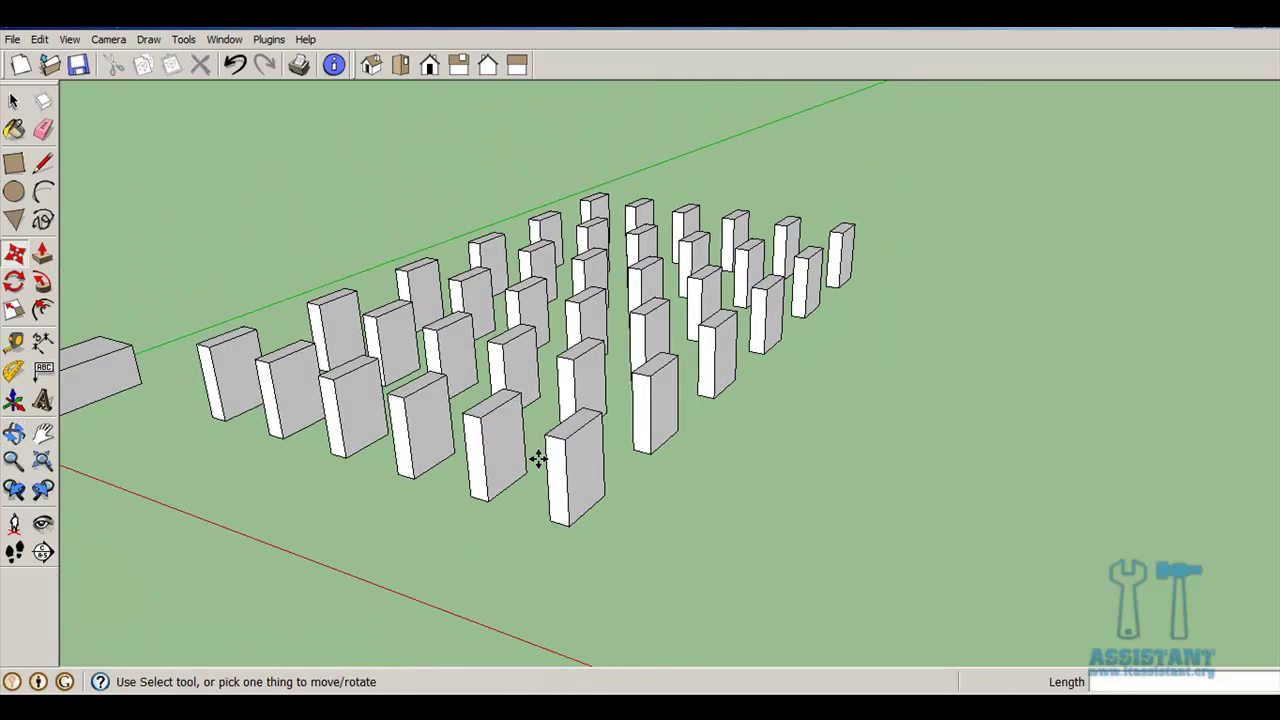
{"action": "scroll", "coordinate": [677, 452], "scroll_direction": "down", "scroll_amount": 3}
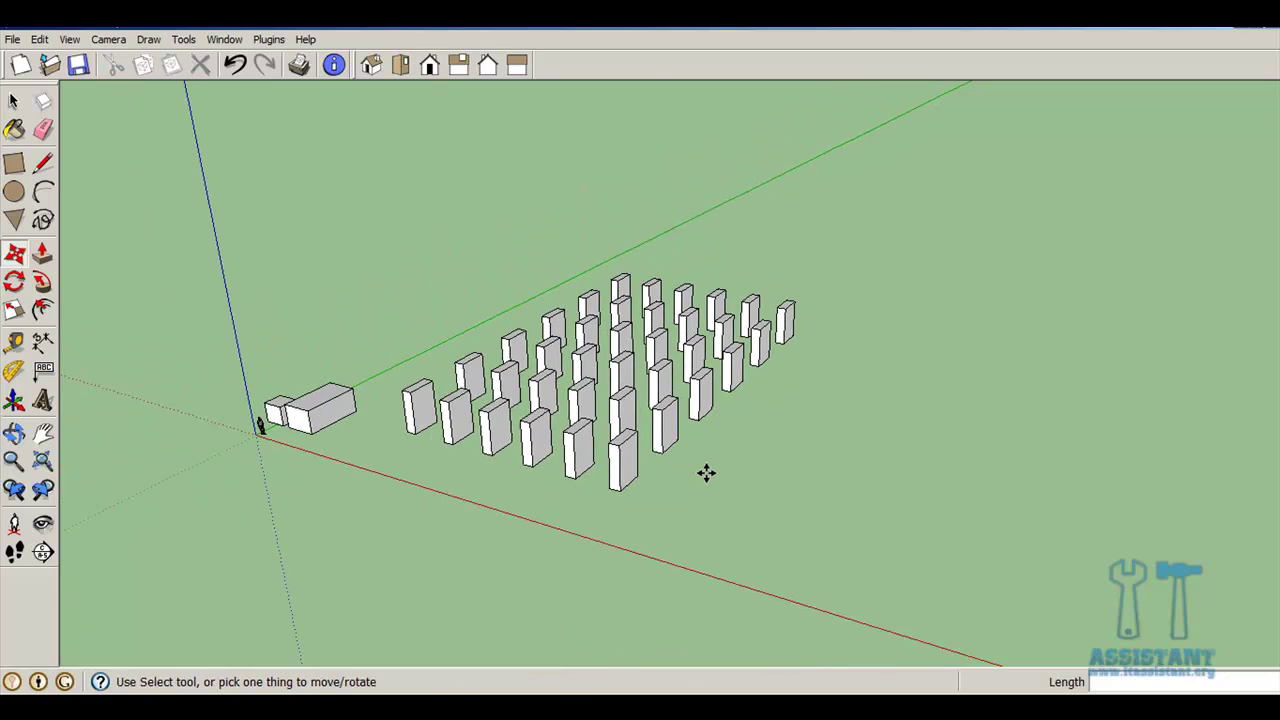
{"action": "middle_click_drag", "start_coordinate": [706, 474], "coordinate": [583, 440]}
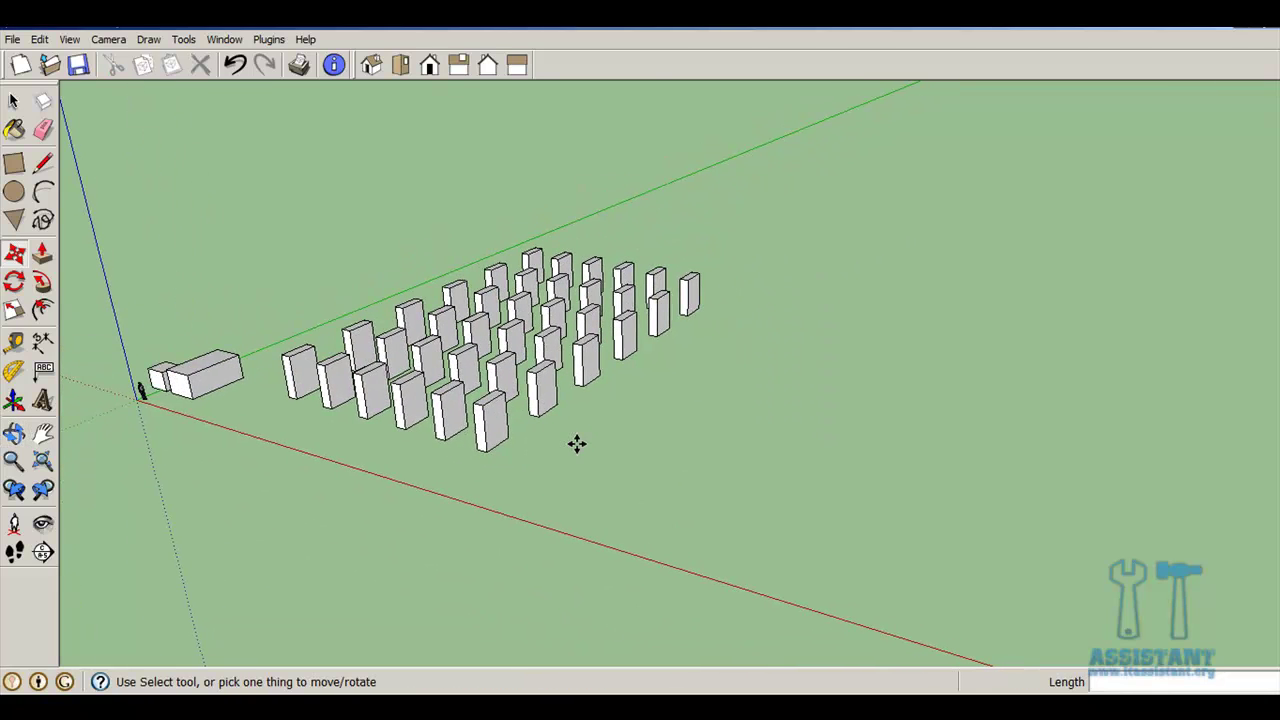
Step: Draw a small circle on the ground beside the slab grid
{"action": "left_click", "coordinate": [15, 192]}
{"action": "left_click", "coordinate": [697, 430]}
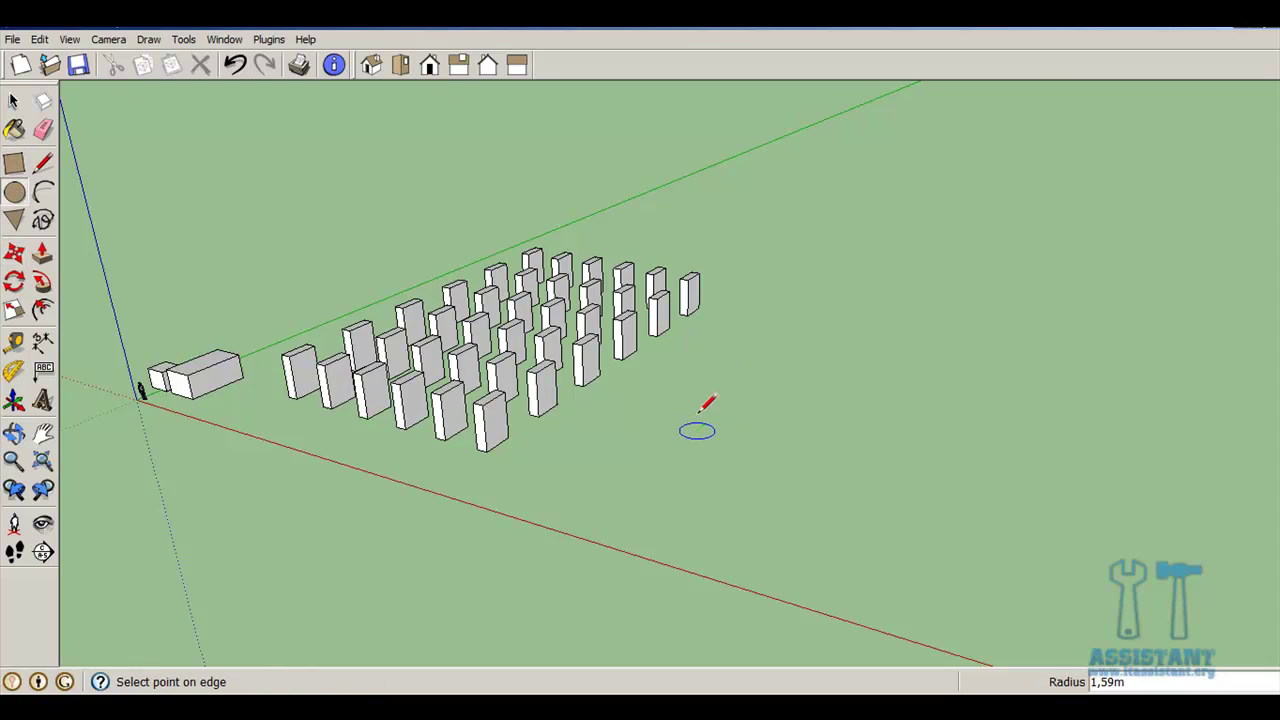
{"action": "left_click", "coordinate": [703, 419]}
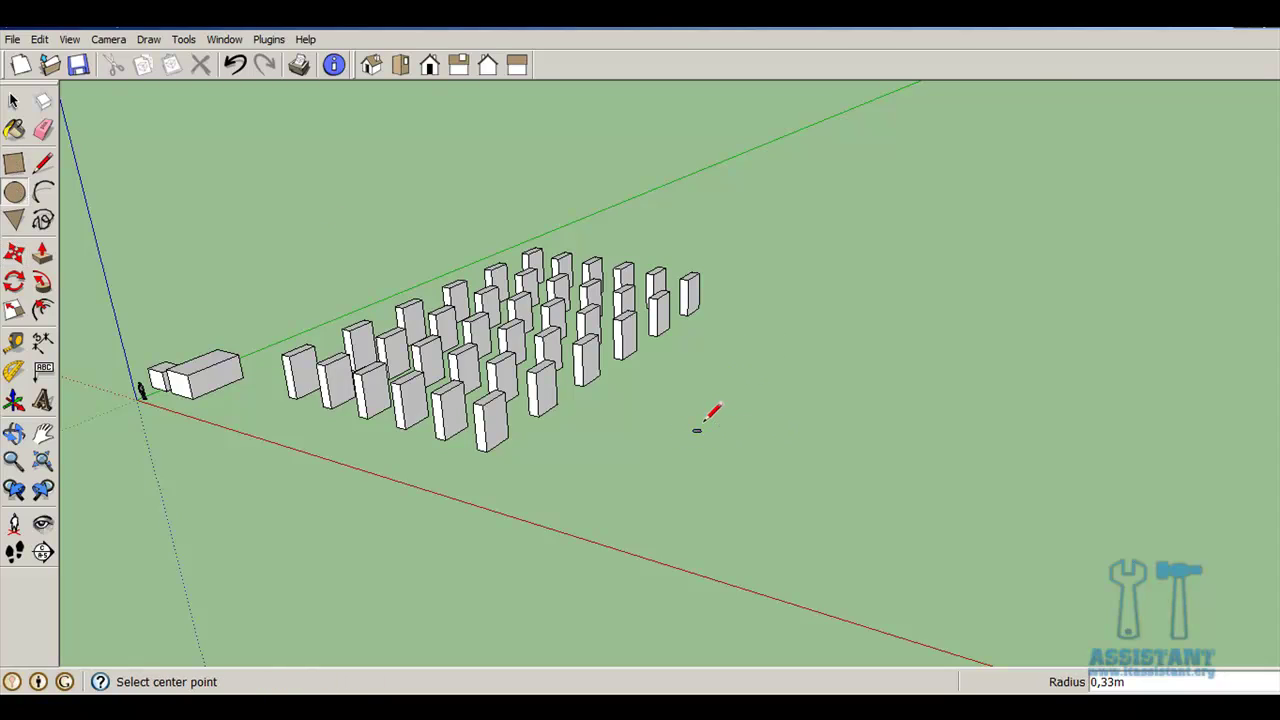
{"action": "scroll", "coordinate": [705, 420], "scroll_direction": "up", "scroll_amount": 3}
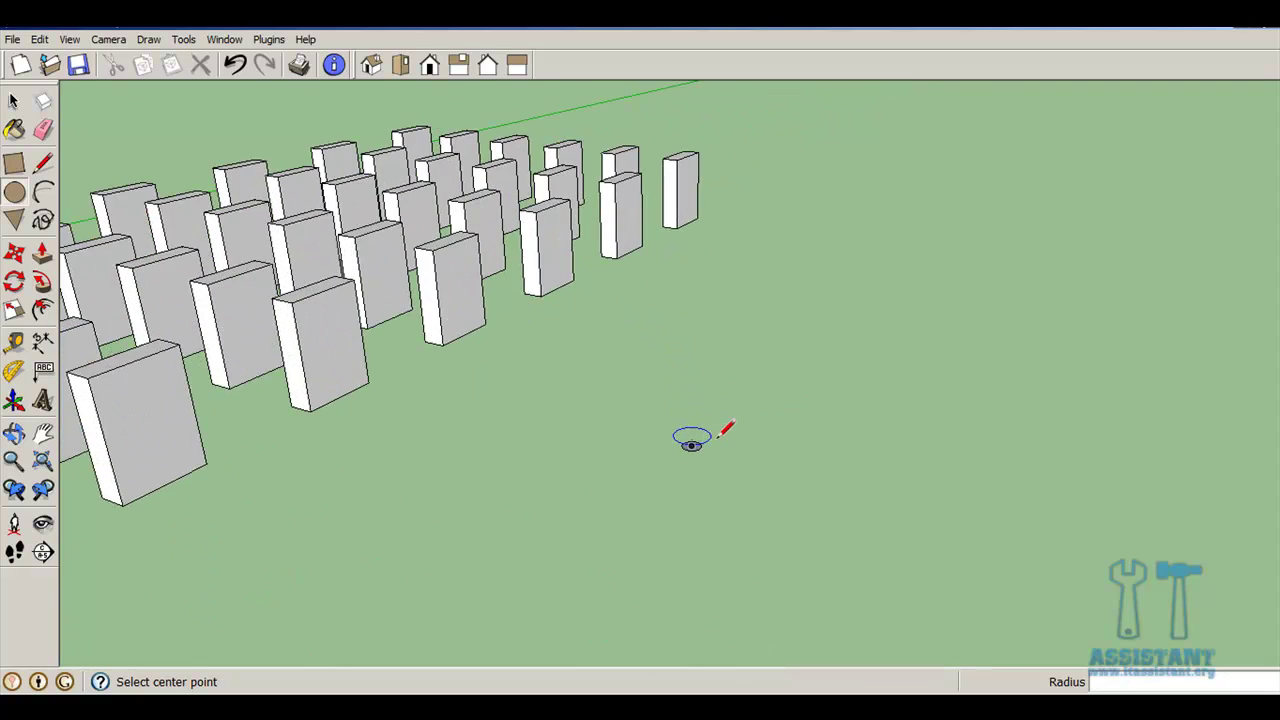
{"action": "scroll", "coordinate": [725, 435], "scroll_direction": "up", "scroll_amount": 3}
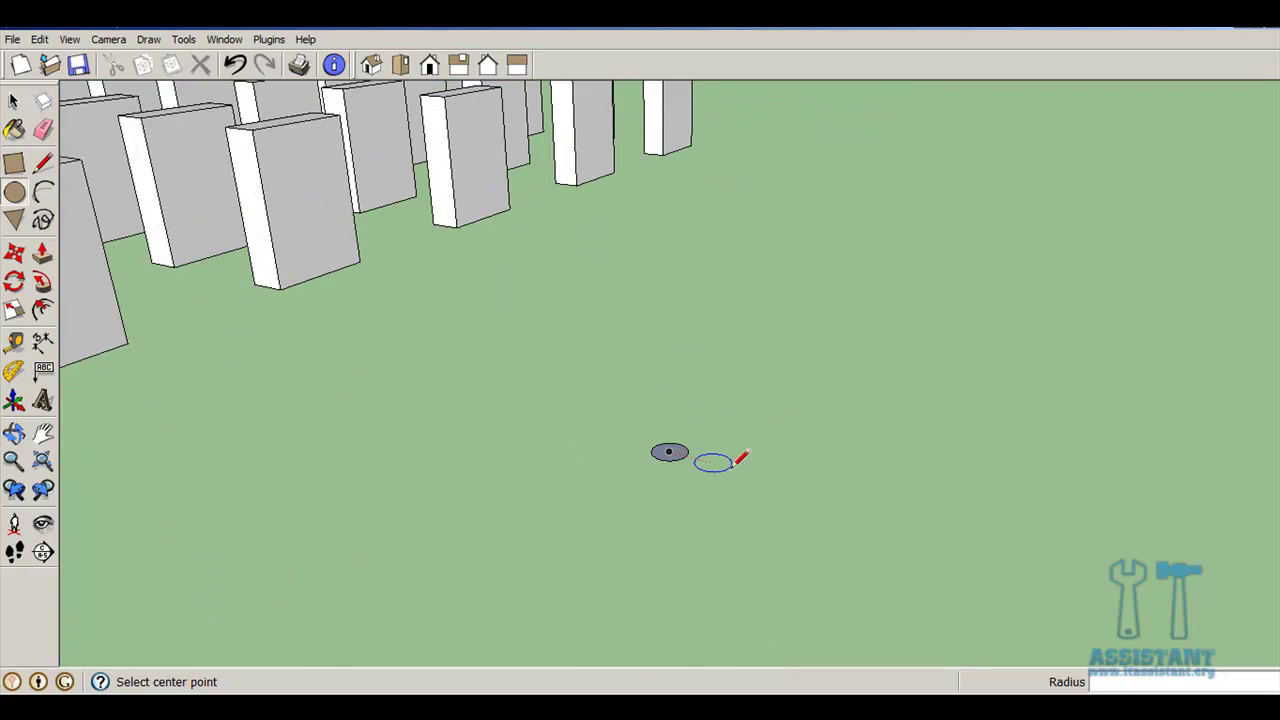
{"action": "left_click", "coordinate": [235, 64]}
{"action": "left_click", "coordinate": [692, 444]}
{"action": "scroll", "coordinate": [731, 466], "scroll_direction": "down", "scroll_amount": 5}
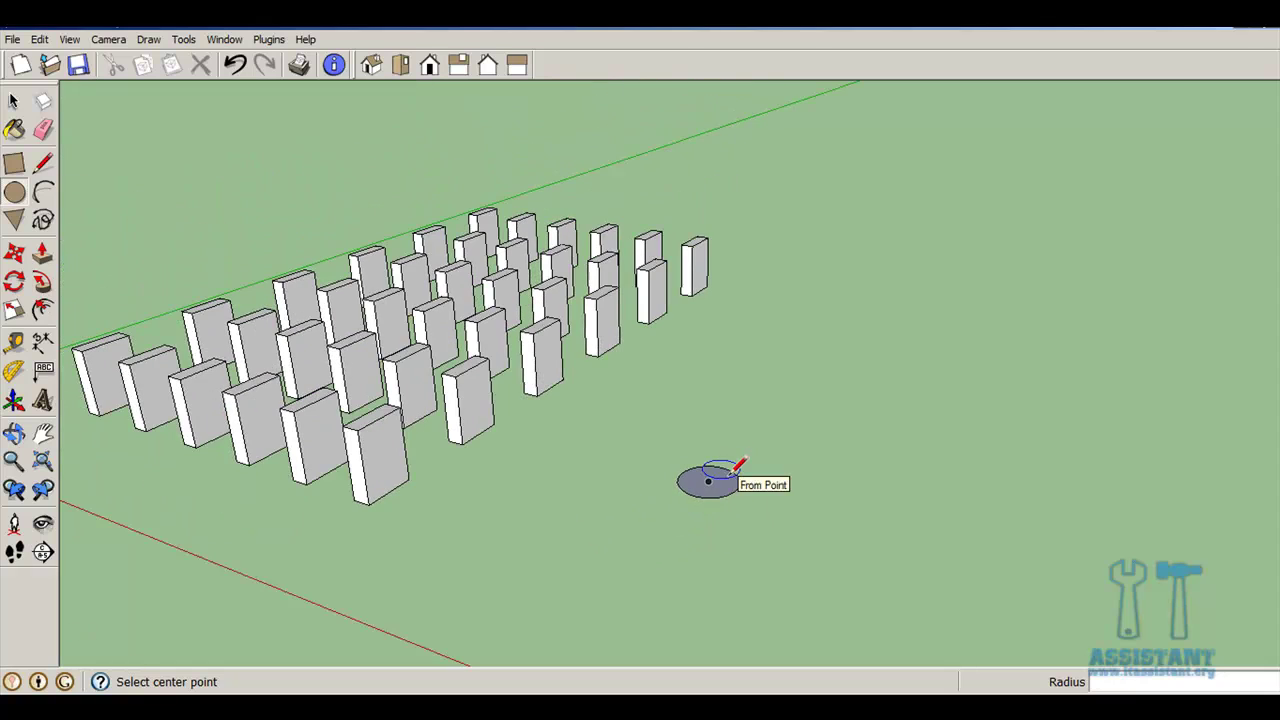
Step: Push/Pull the circle up into a cylinder about 16.31m tall
{"action": "key", "text": "p"}
{"action": "left_click", "coordinate": [709, 484]}
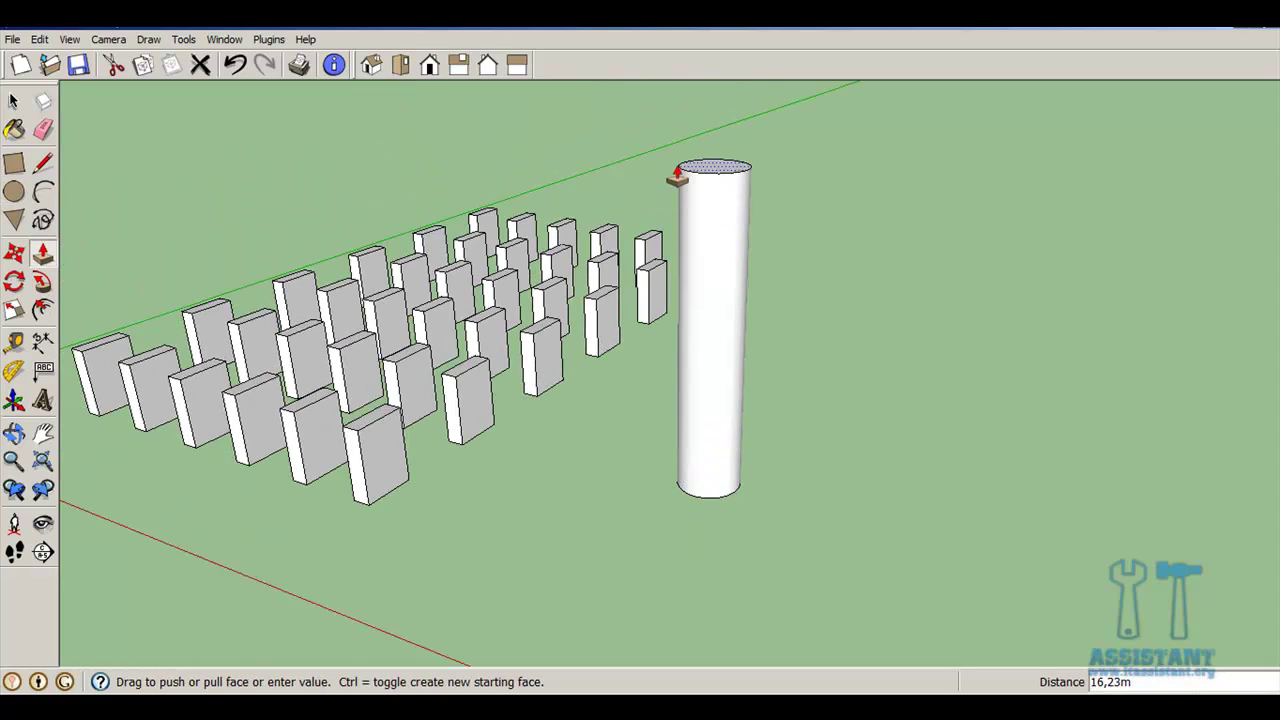
{"action": "left_click", "coordinate": [666, 168]}
{"action": "scroll", "coordinate": [928, 400], "scroll_direction": "down", "scroll_amount": 3}
{"action": "scroll", "coordinate": [928, 400], "scroll_direction": "down", "scroll_amount": 2}
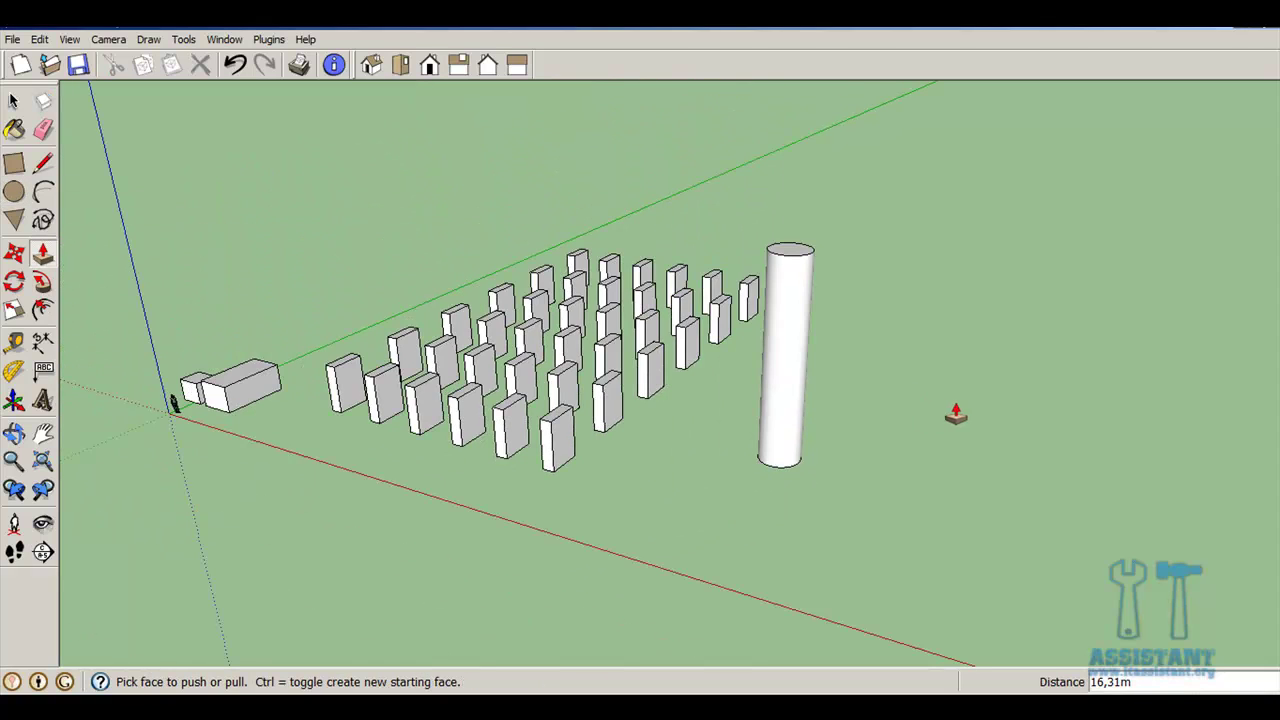
{"action": "scroll", "coordinate": [722, 358], "scroll_direction": "up", "scroll_amount": 5}
{"action": "scroll", "coordinate": [722, 358], "scroll_direction": "down", "scroll_amount": 2}
{"action": "scroll", "coordinate": [714, 354], "scroll_direction": "down", "scroll_amount": 2}
{"action": "middle_click_drag", "start_coordinate": [700, 314], "coordinate": [749, 389]}
{"action": "scroll", "coordinate": [749, 389], "scroll_direction": "up", "scroll_amount": 2}
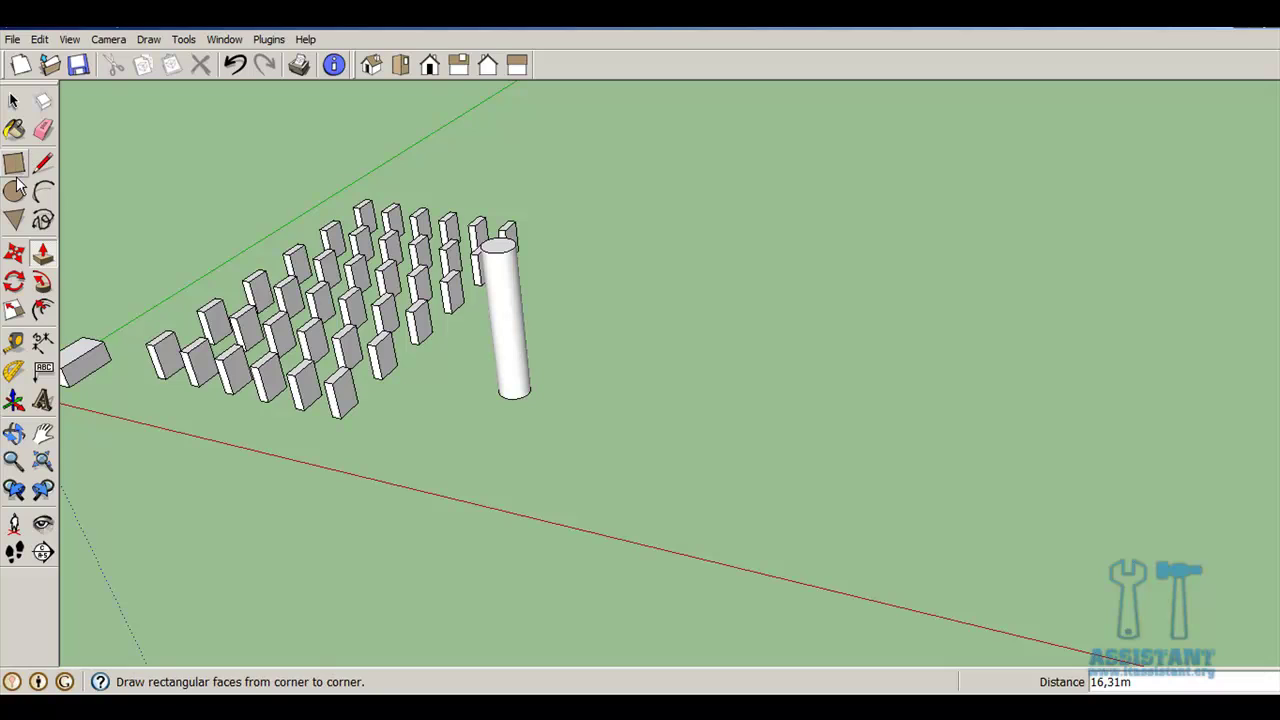
Step: Select the entire tall cylinder and apply Make Group to it
{"action": "left_click", "coordinate": [24, 99]}
{"action": "double_click", "coordinate": [522, 354]}
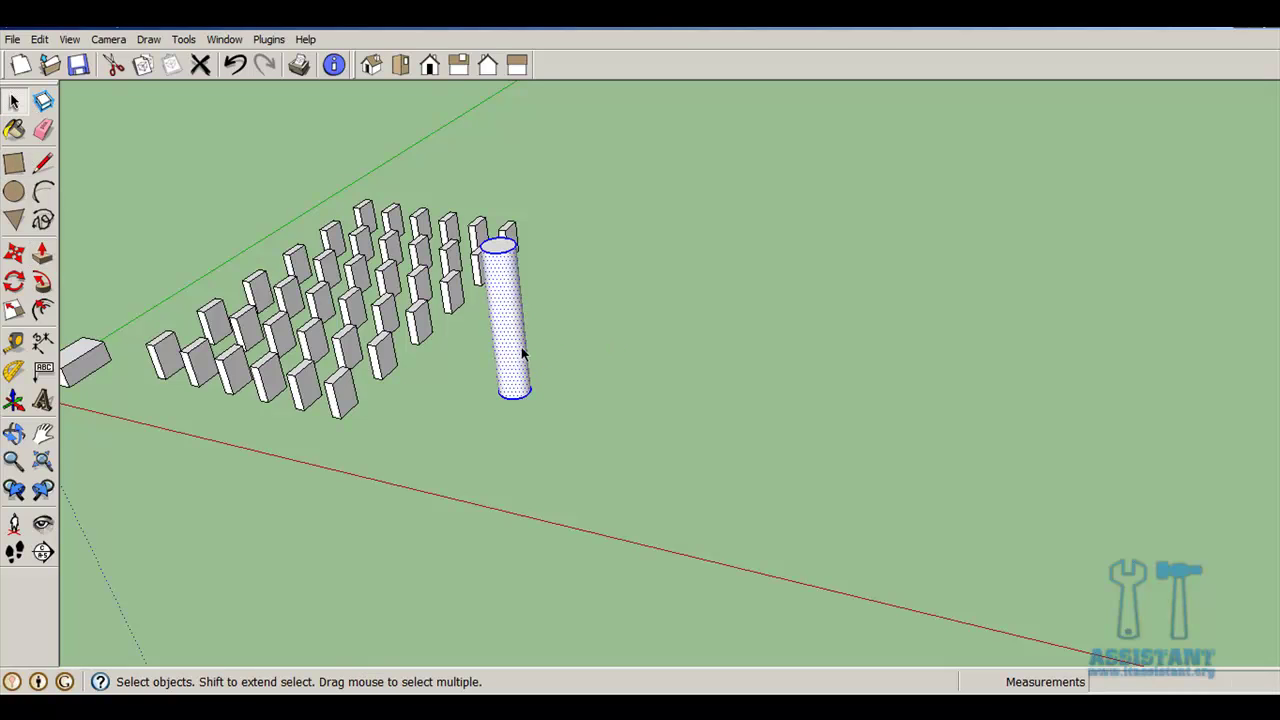
{"action": "triple_click", "coordinate": [522, 354]}
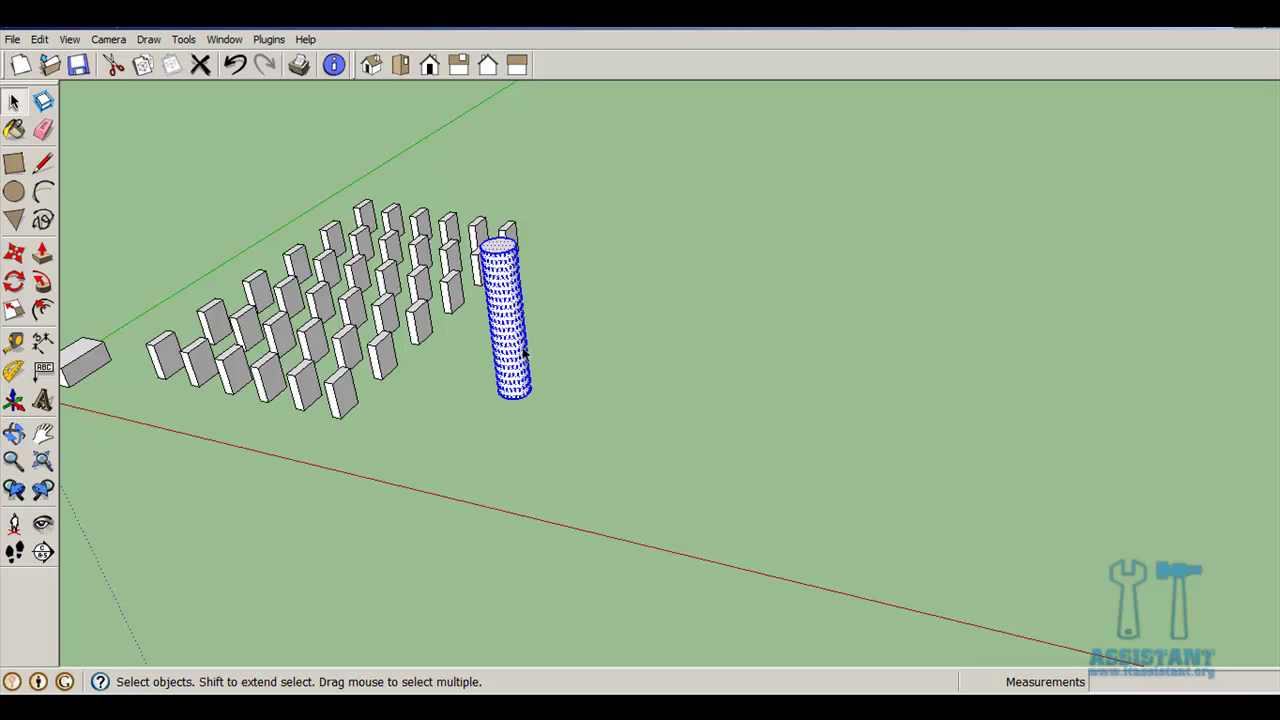
{"action": "right_click", "coordinate": [525, 352]}
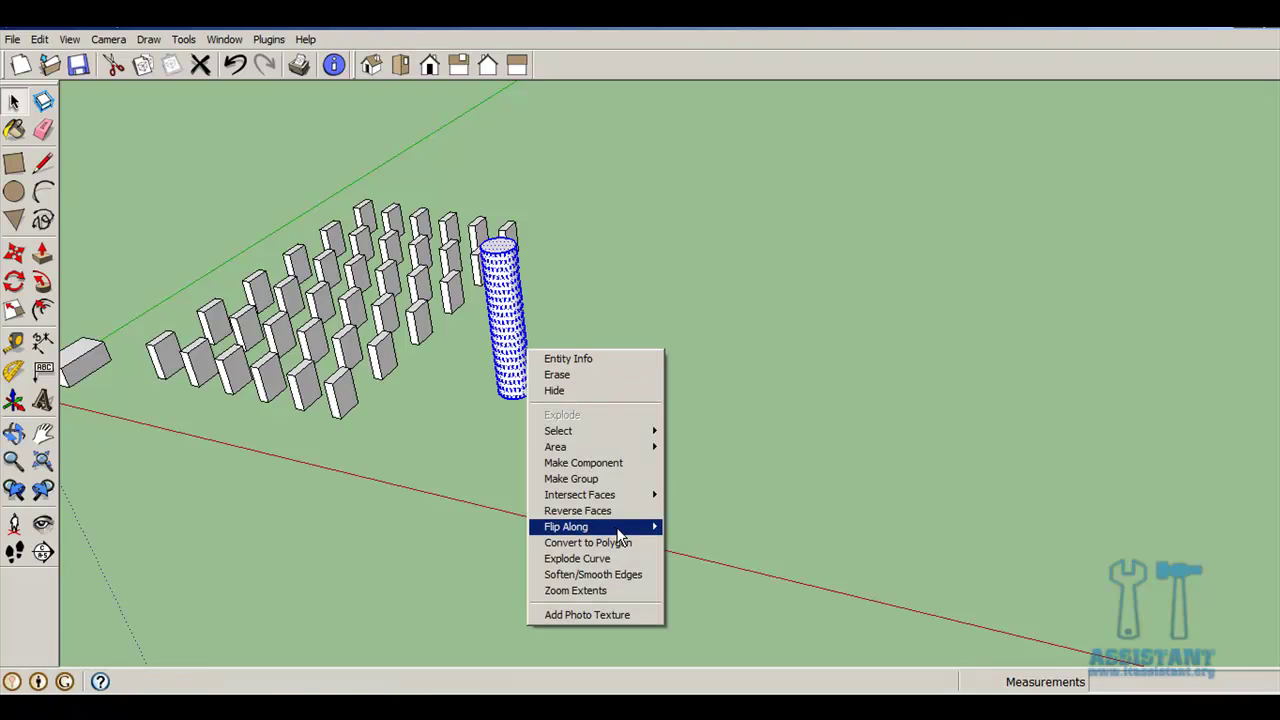
{"action": "left_click", "coordinate": [615, 480]}
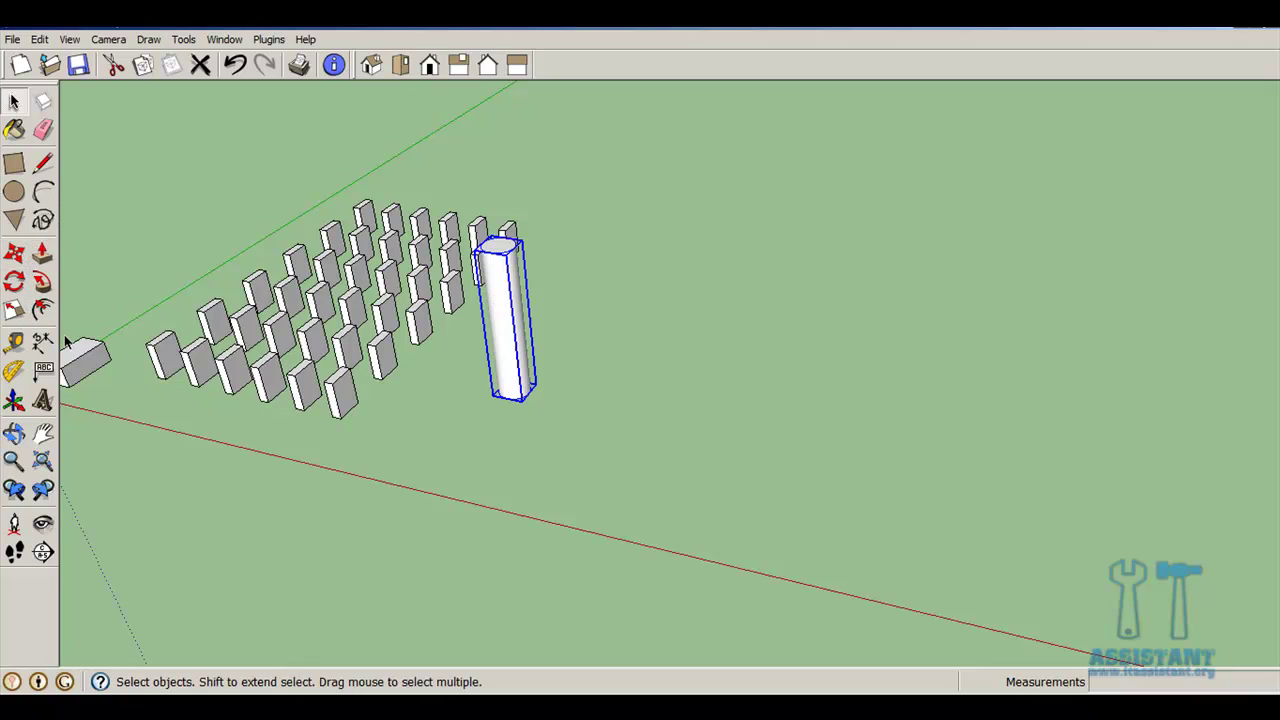
Step: Try a rotated copy array of the tall cylinder, then undo it
{"action": "left_click", "coordinate": [14, 283]}
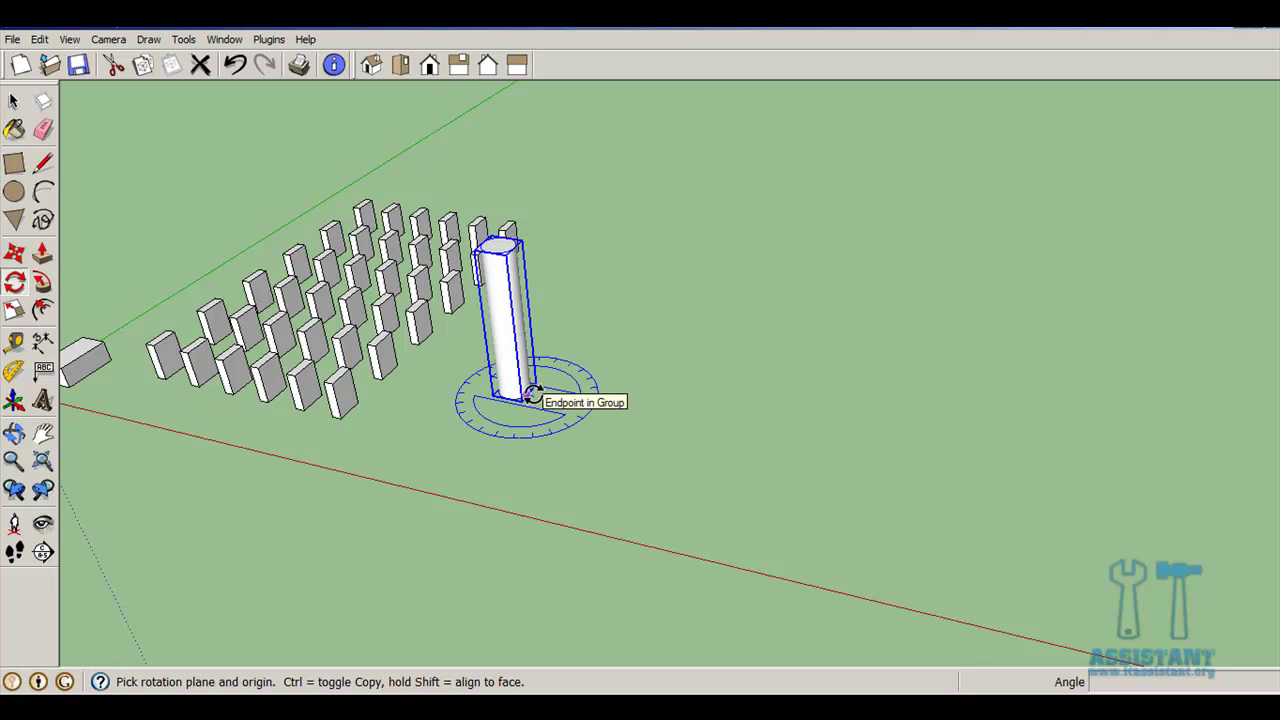
{"action": "left_click", "coordinate": [528, 395]}
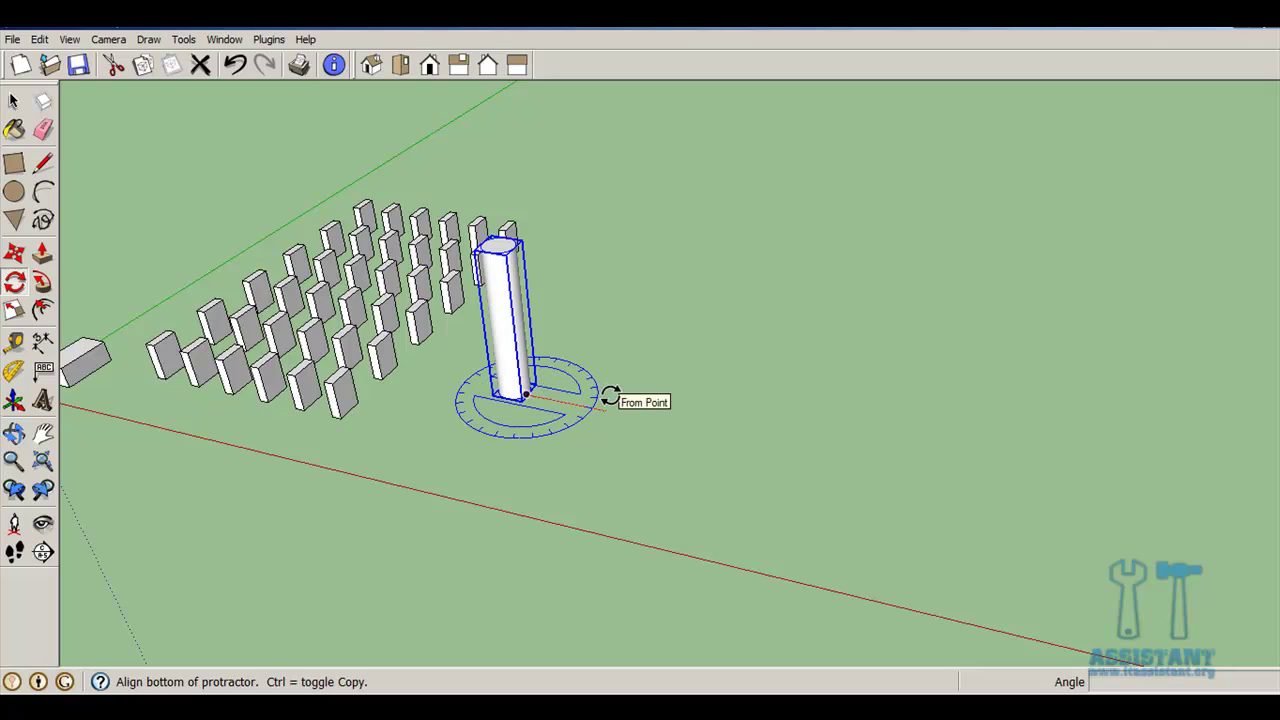
{"action": "key", "text": "Escape"}
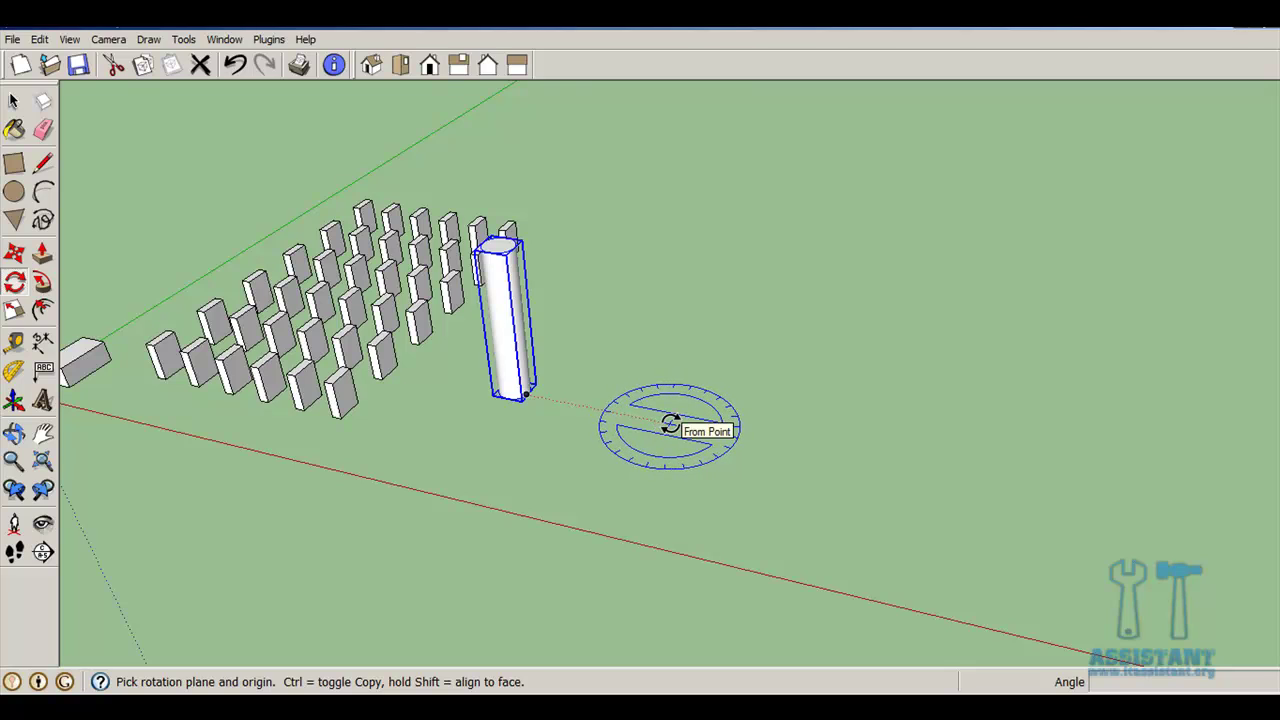
{"action": "left_click", "coordinate": [670, 424]}
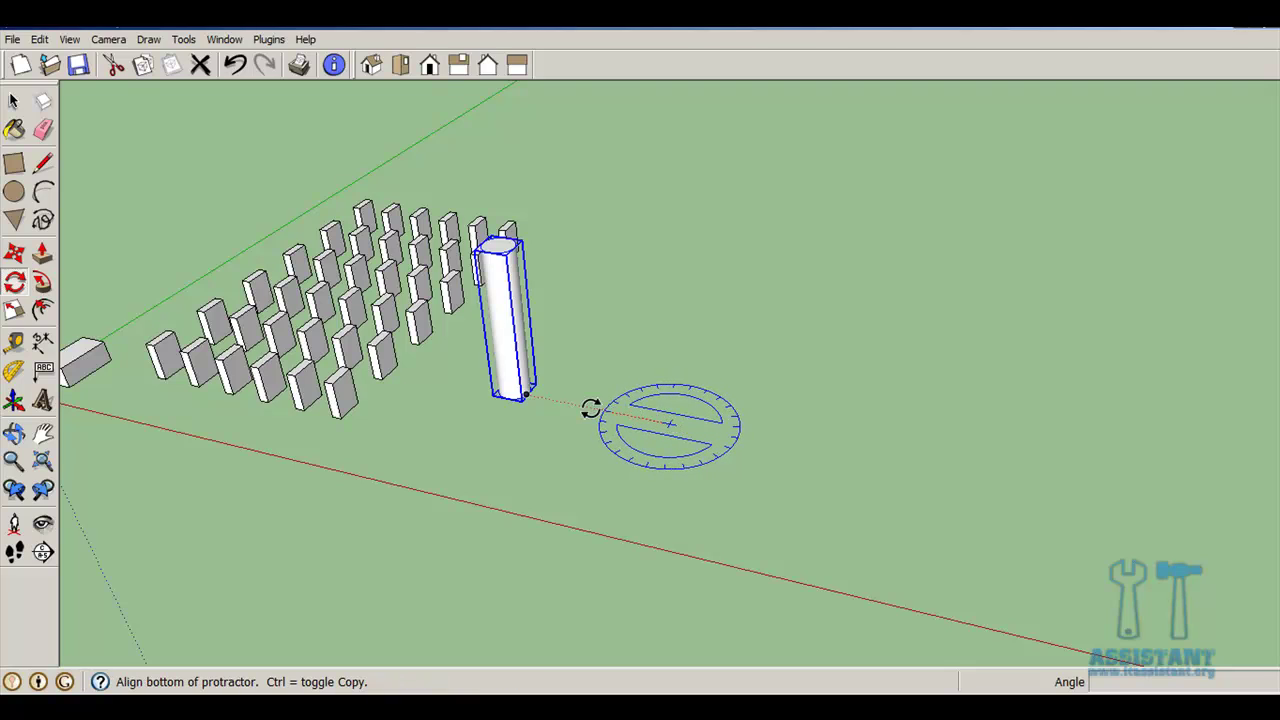
{"action": "left_click", "coordinate": [526, 393]}
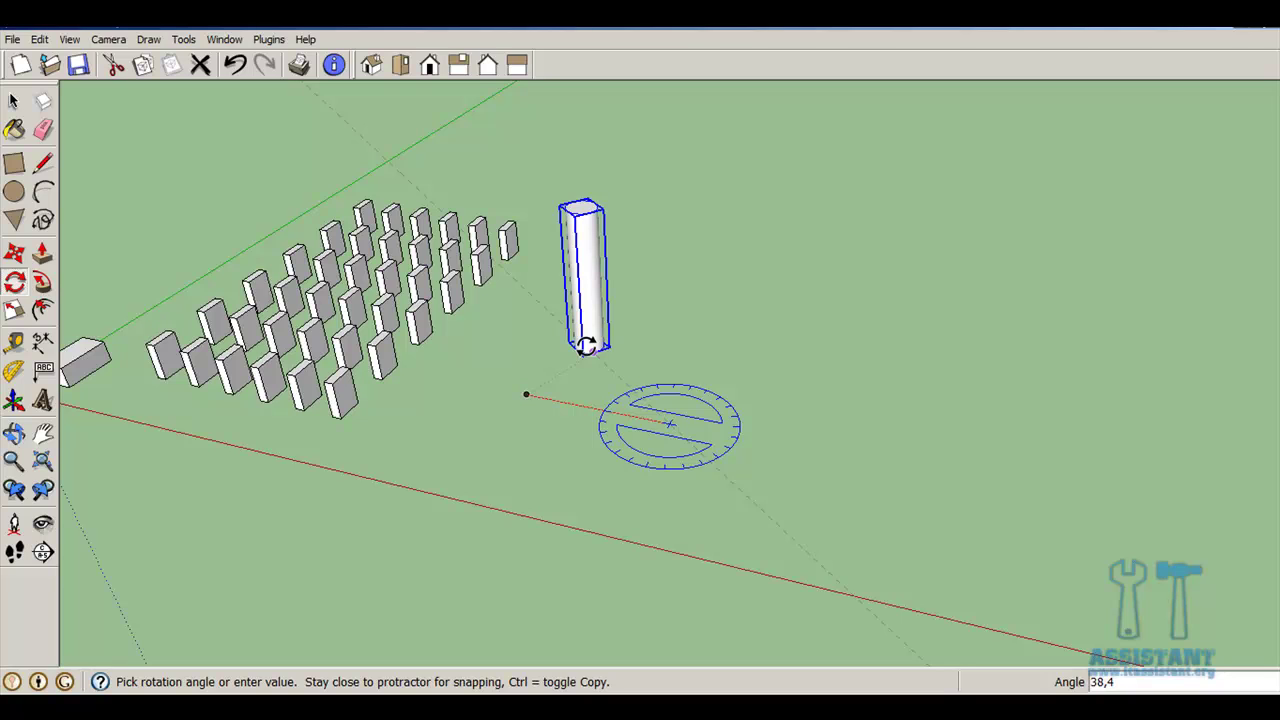
{"action": "key", "text": "ctrl"}
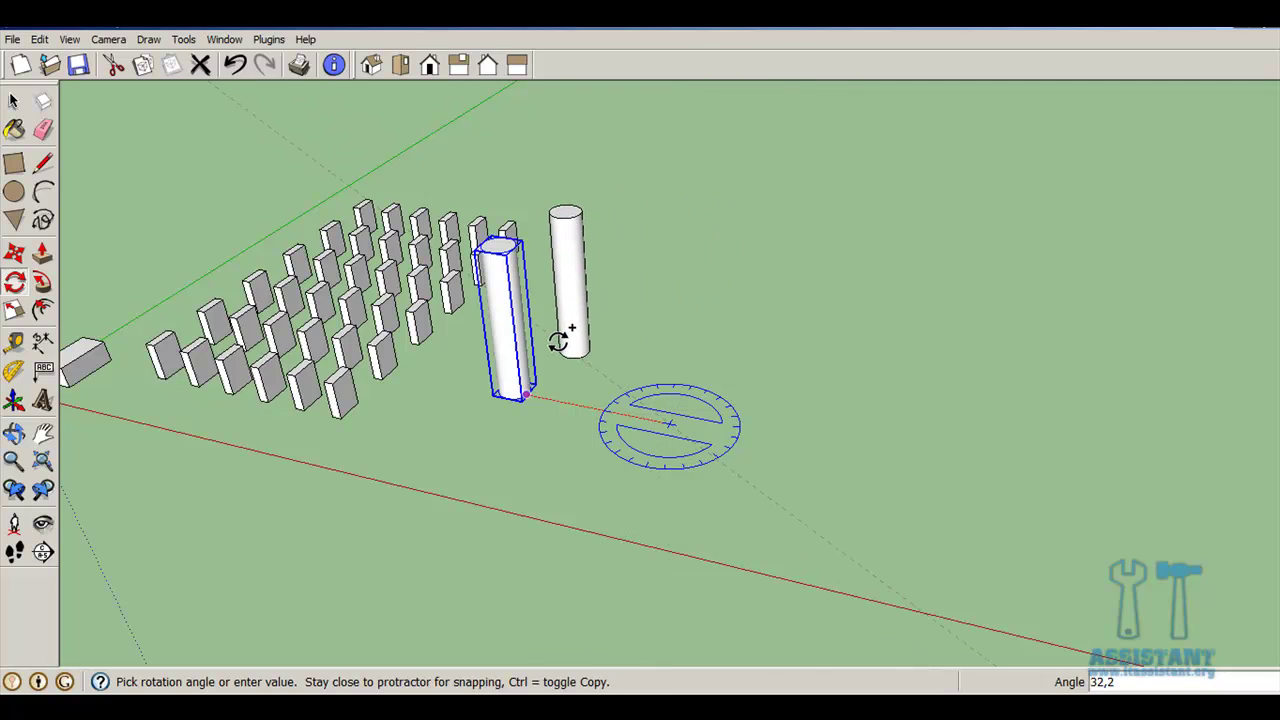
{"action": "left_click", "coordinate": [558, 341]}
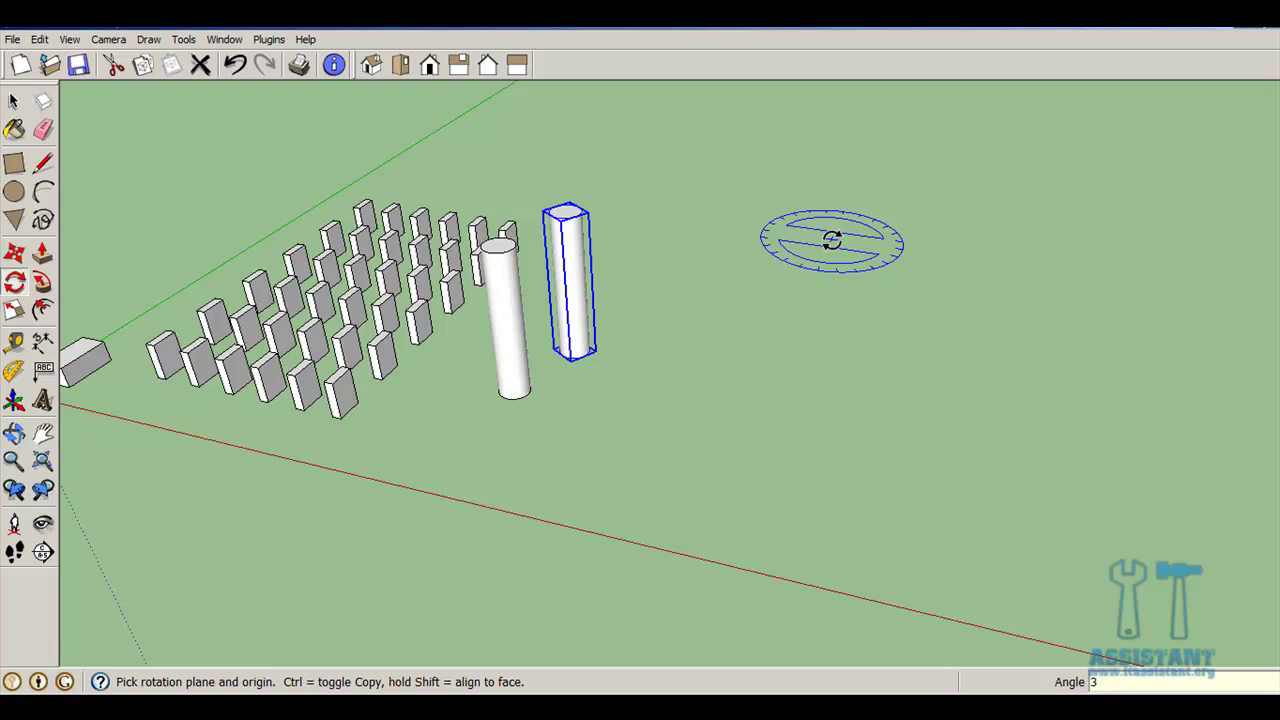
{"action": "type", "text": "x"}
{"action": "key", "text": "Return"}
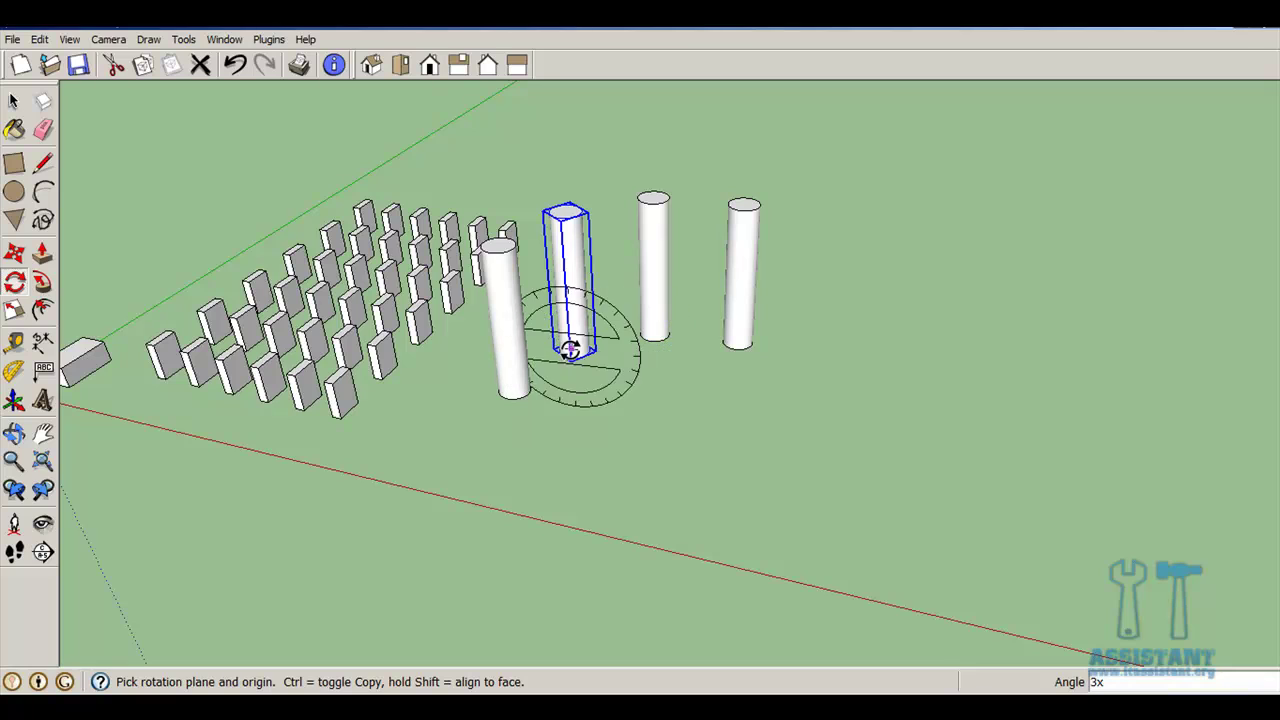
{"action": "left_click", "coordinate": [235, 64]}
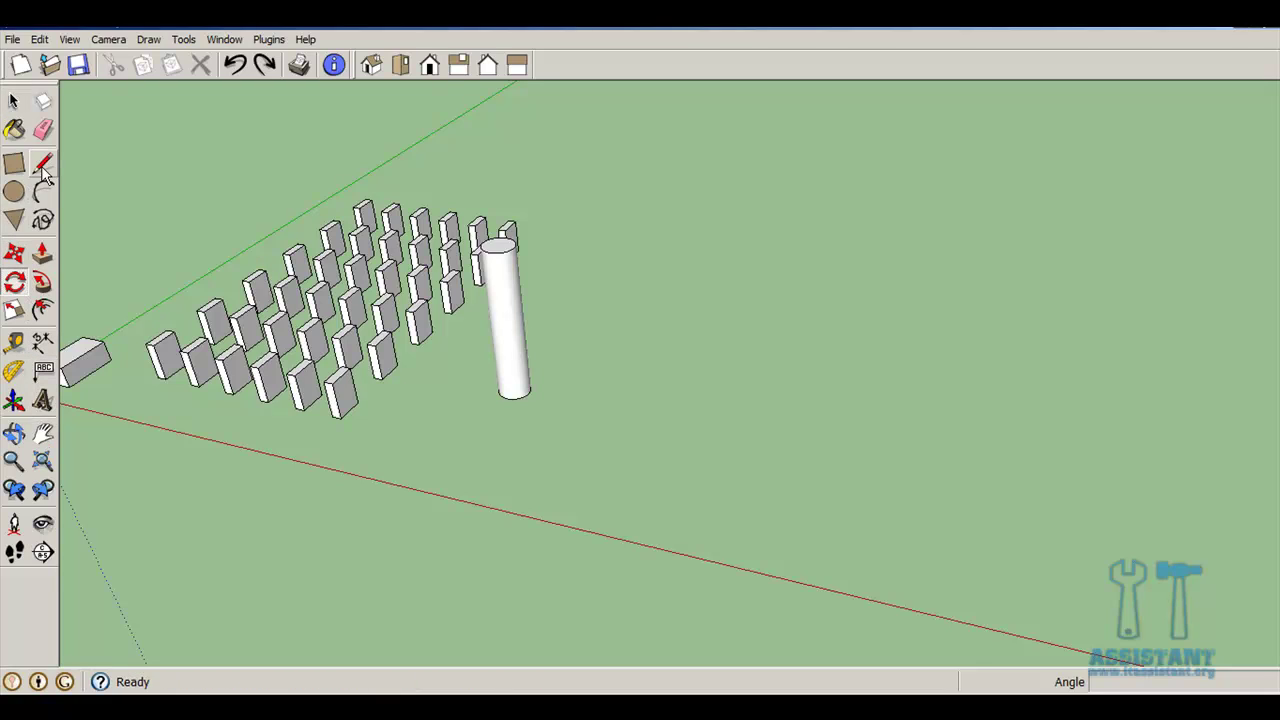
Step: Select the tall cylinder and activate Rotate with Q
{"action": "left_click", "coordinate": [14, 101]}
{"action": "left_click", "coordinate": [505, 375]}
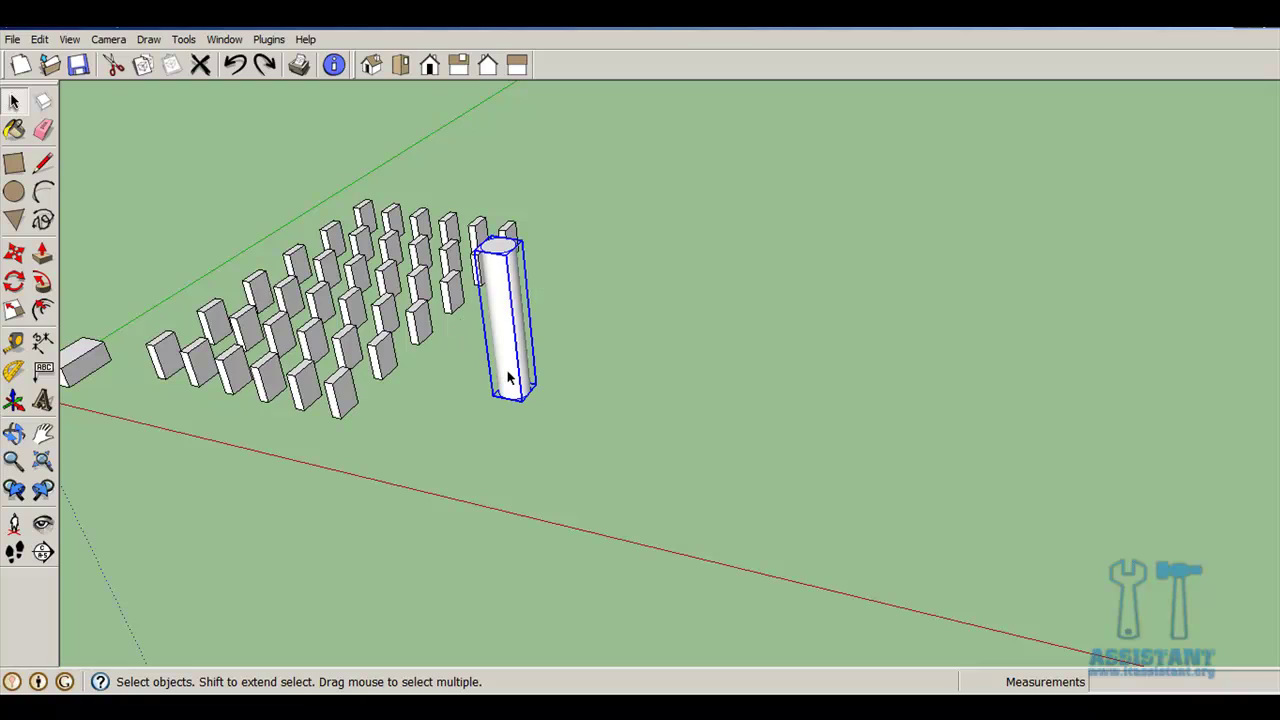
{"action": "key", "text": "q"}
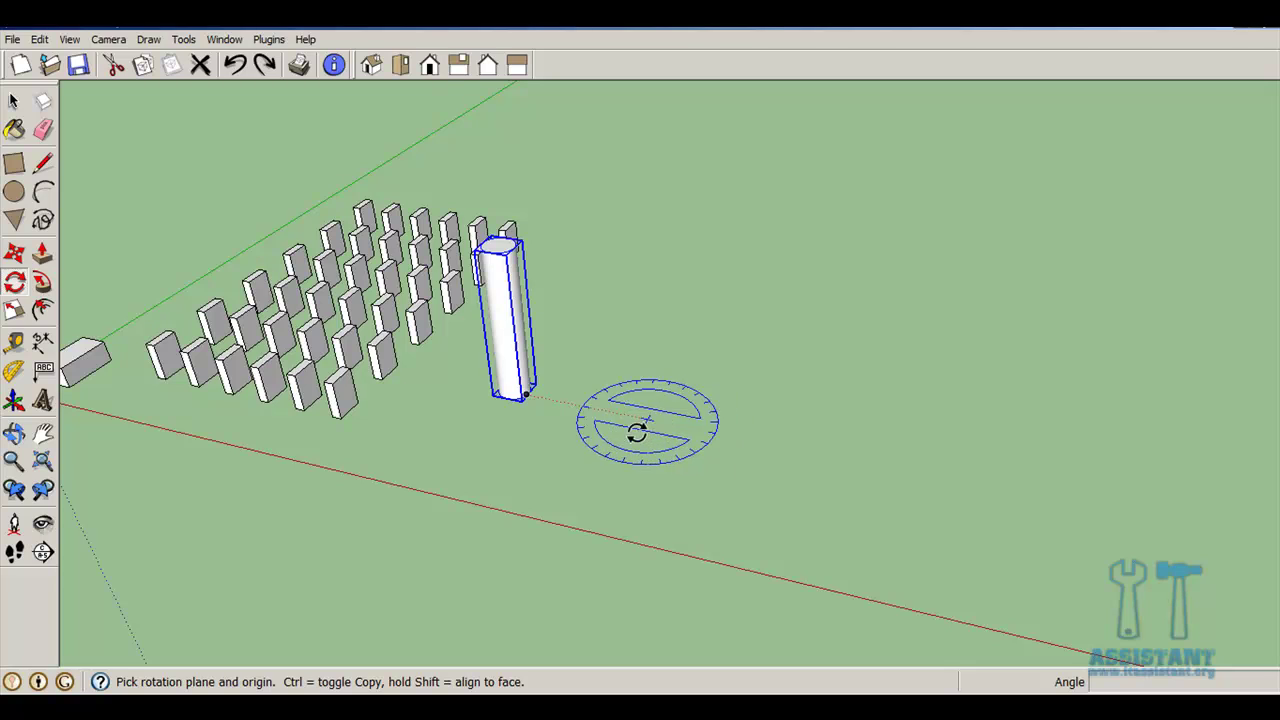
Step: Copy the tall cylinder 180° around a ground centre point to the opposite side
{"action": "left_click", "coordinate": [732, 441]}
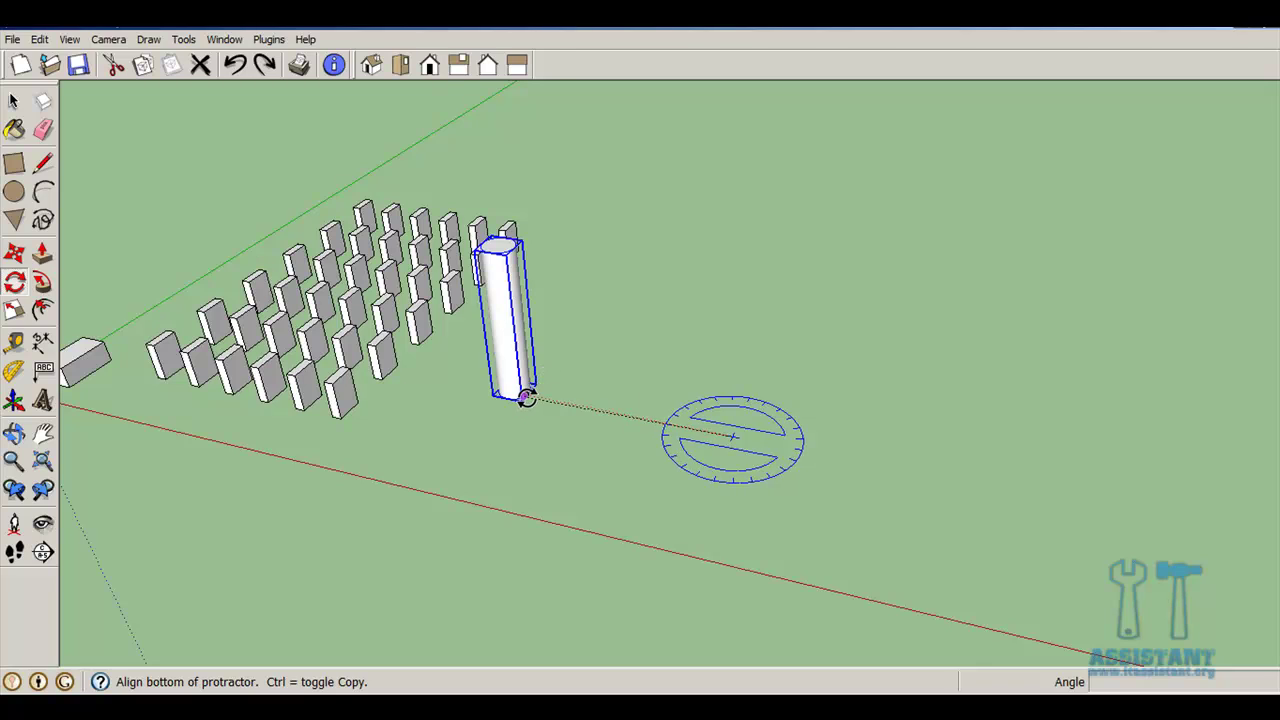
{"action": "left_click", "coordinate": [528, 392]}
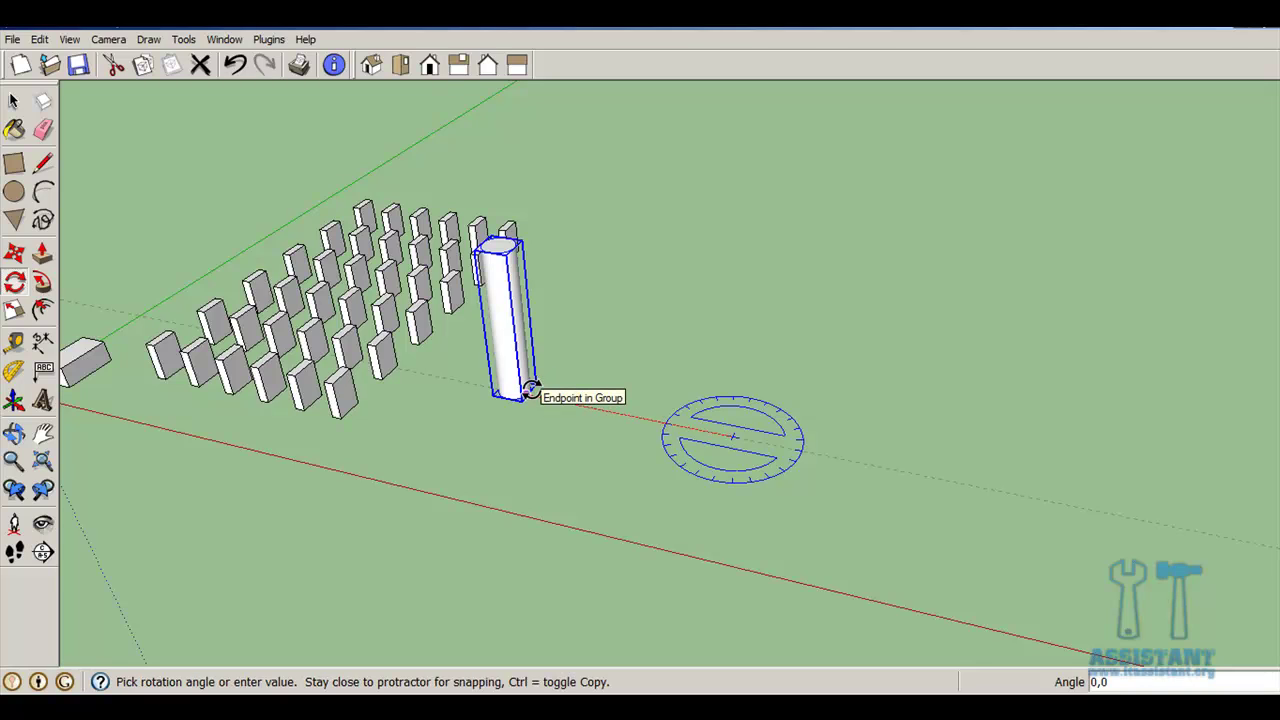
{"action": "key", "text": "ctrl"}
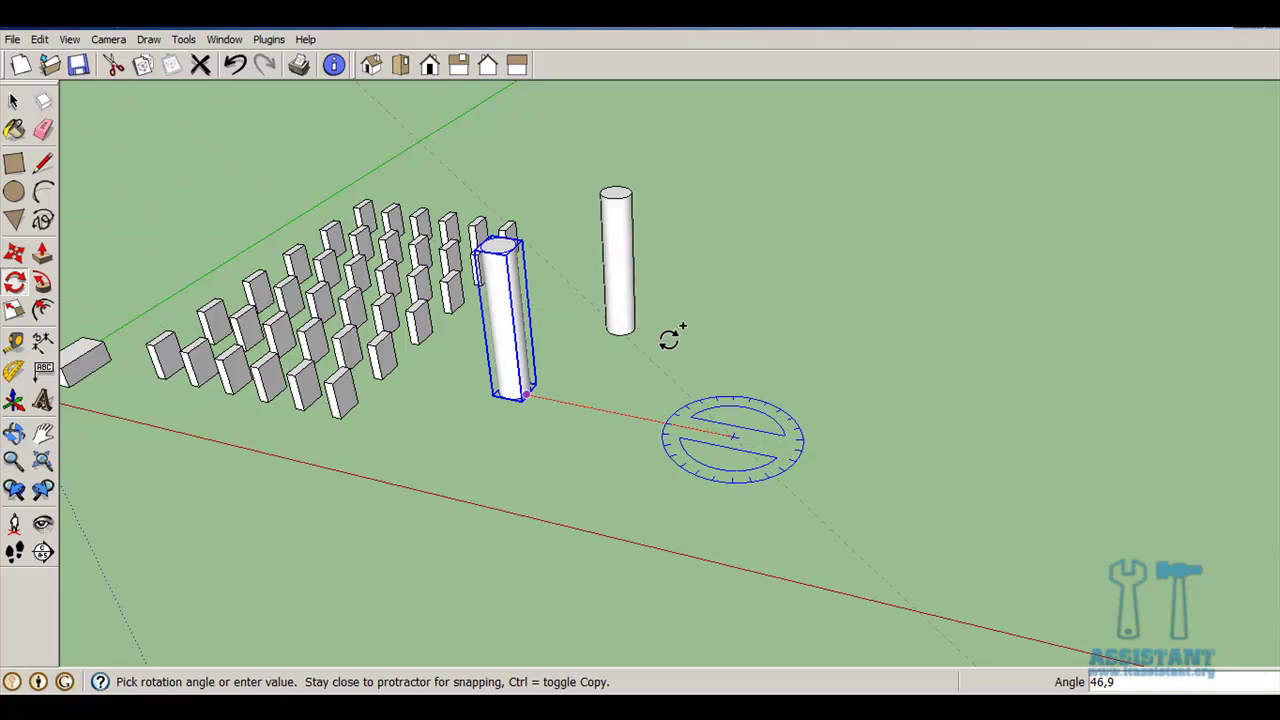
{"action": "left_click", "coordinate": [866, 465]}
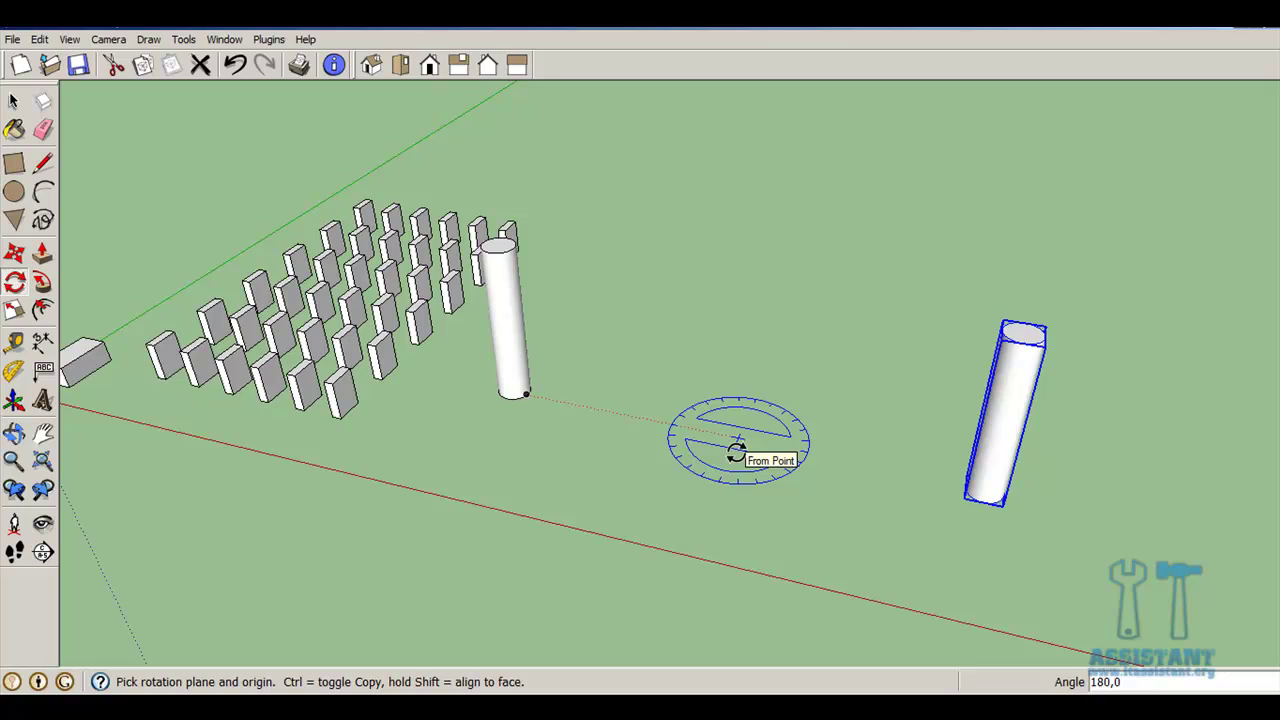
Step: Enter 6/ to divide the 180° rotation into seven evenly spaced cylinders
{"action": "type", "text": "5"}
{"action": "key", "text": "BackSpace"}
{"action": "type", "text": "9"}
{"action": "key", "text": "BackSpace"}
{"action": "type", "text": "6/"}
{"action": "key", "text": "Return"}
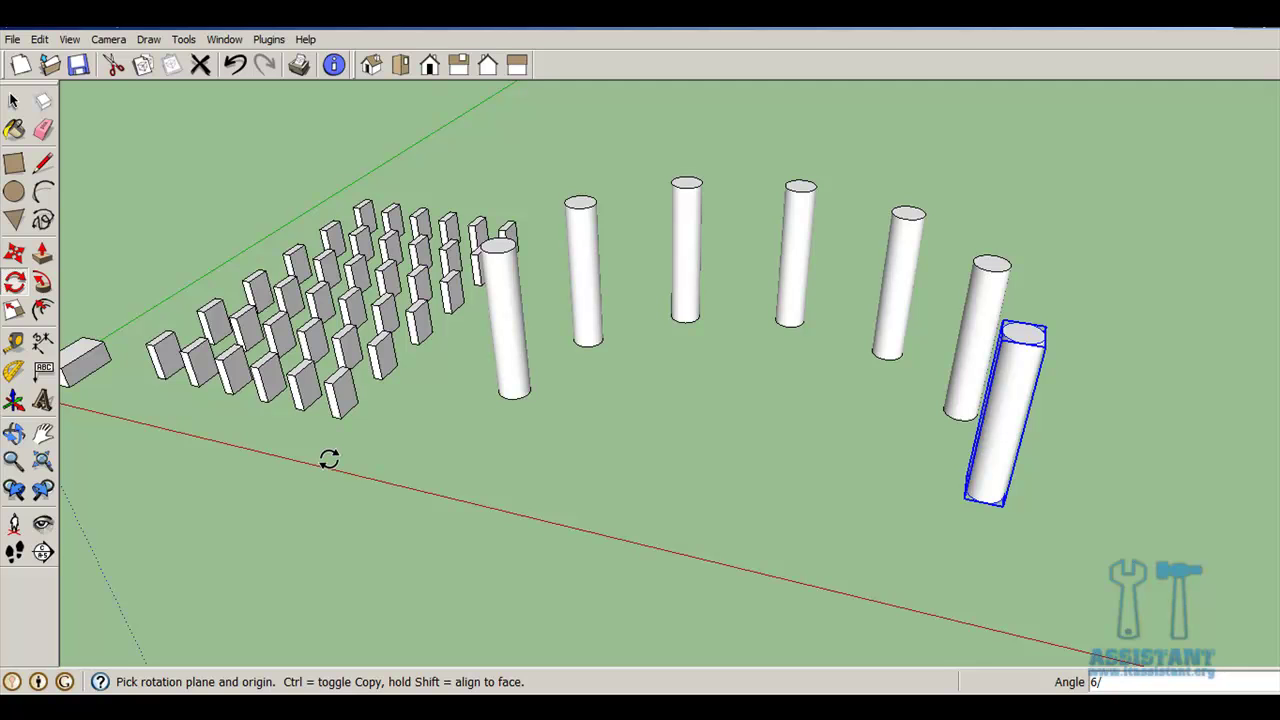
{"action": "mouse_move", "coordinate": [329, 458]}
{"action": "middle_mouse_down"}
{"action": "mouse_move", "coordinate": [399, 410]}
{"action": "mouse_move", "coordinate": [391, 476]}
{"action": "middle_mouse_up"}
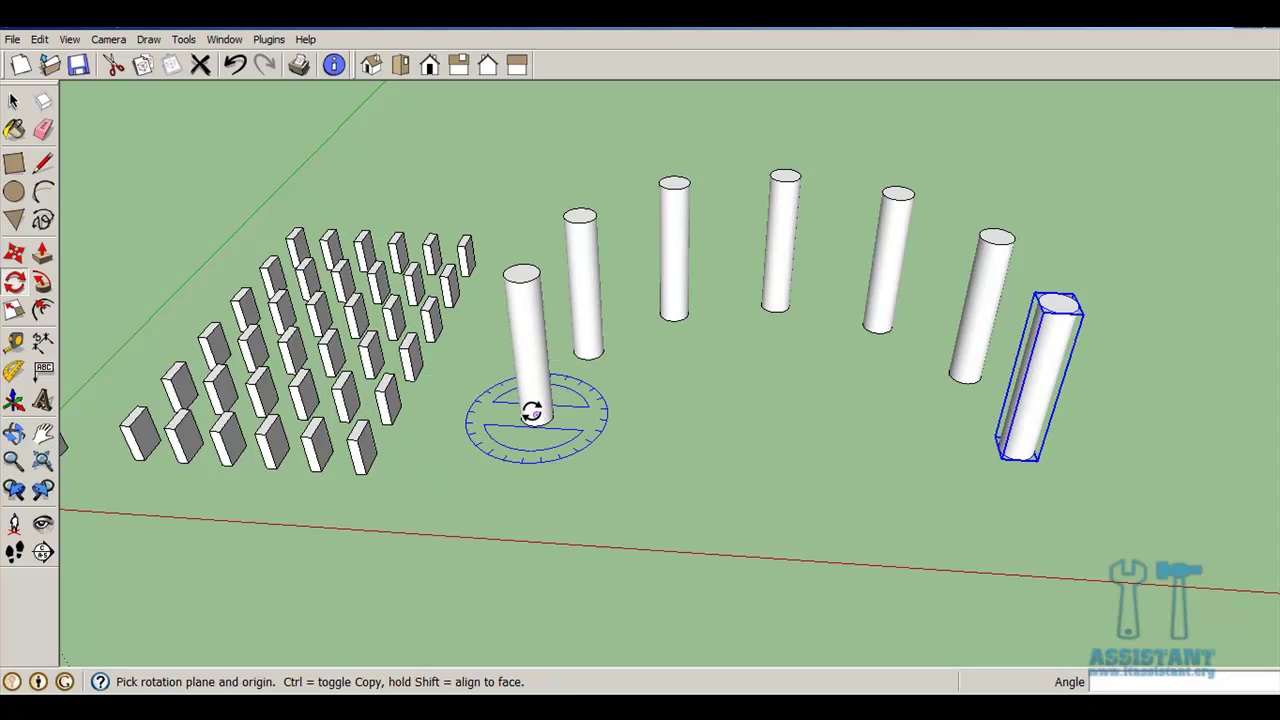
{"action": "mouse_move", "coordinate": [794, 466]}
{"action": "middle_mouse_down"}
{"action": "mouse_move", "coordinate": [483, 406]}
{"action": "mouse_move", "coordinate": [399, 425]}
{"action": "mouse_move", "coordinate": [620, 448]}
{"action": "middle_mouse_up"}
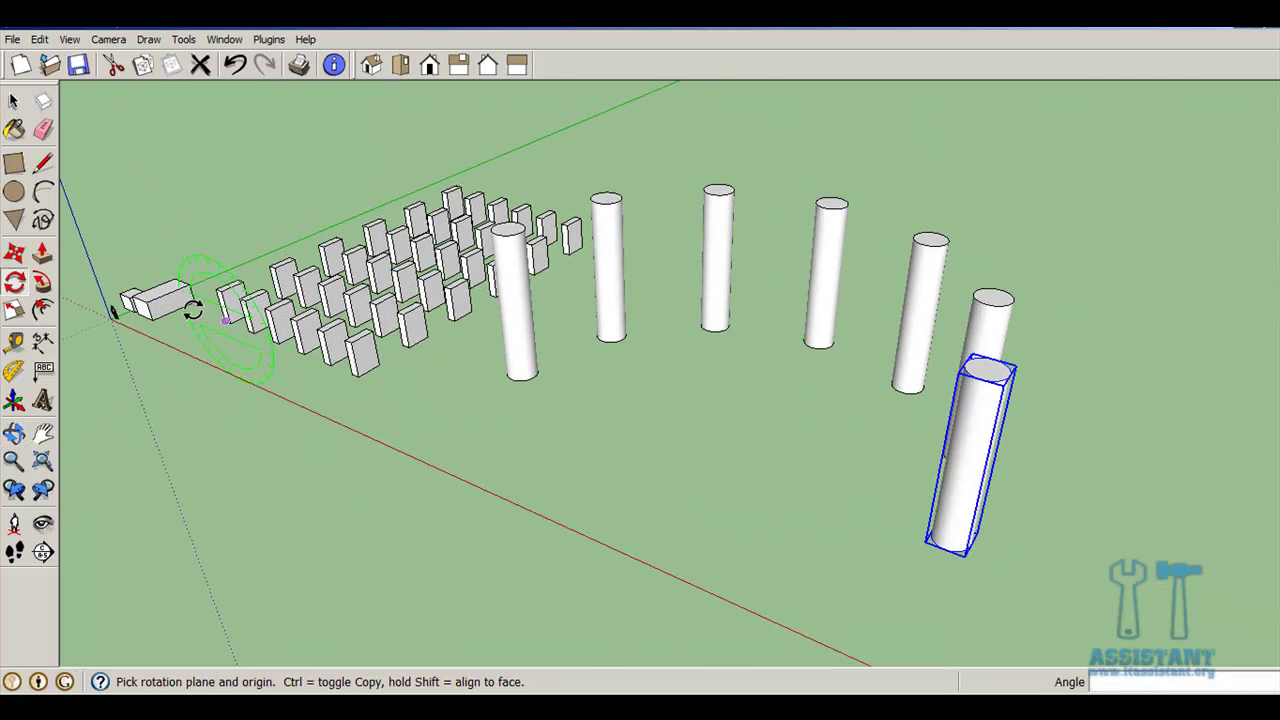
Step: Copy the large box near the origin 10 m along the green axis
{"action": "scroll", "coordinate": [180, 300], "scroll_direction": "up", "scroll_amount": 5}
{"action": "mouse_move", "coordinate": [194, 277]}
{"action": "middle_mouse_down"}
{"action": "mouse_move", "coordinate": [268, 365]}
{"action": "mouse_move", "coordinate": [243, 357]}
{"action": "middle_mouse_up"}
{"action": "scroll", "coordinate": [200, 340], "scroll_direction": "up", "scroll_amount": 3}
{"action": "key", "text": "space"}
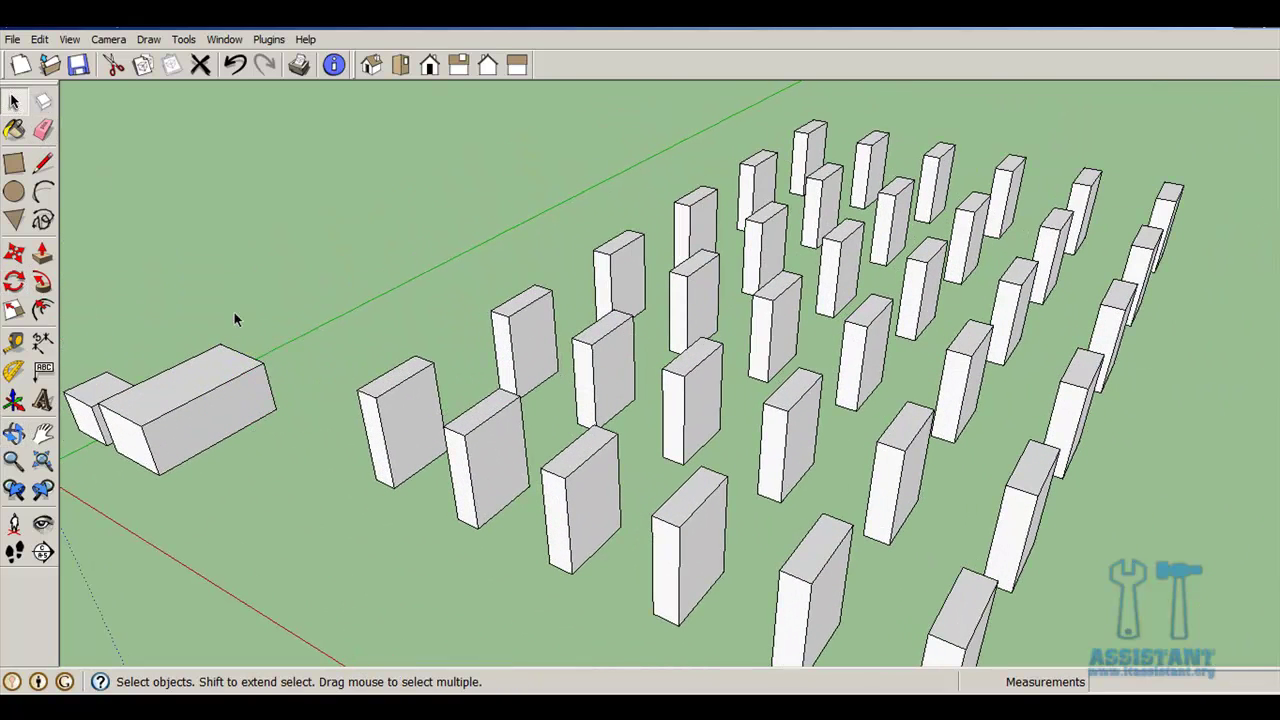
{"action": "left_click", "coordinate": [260, 399]}
{"action": "key", "text": "m"}
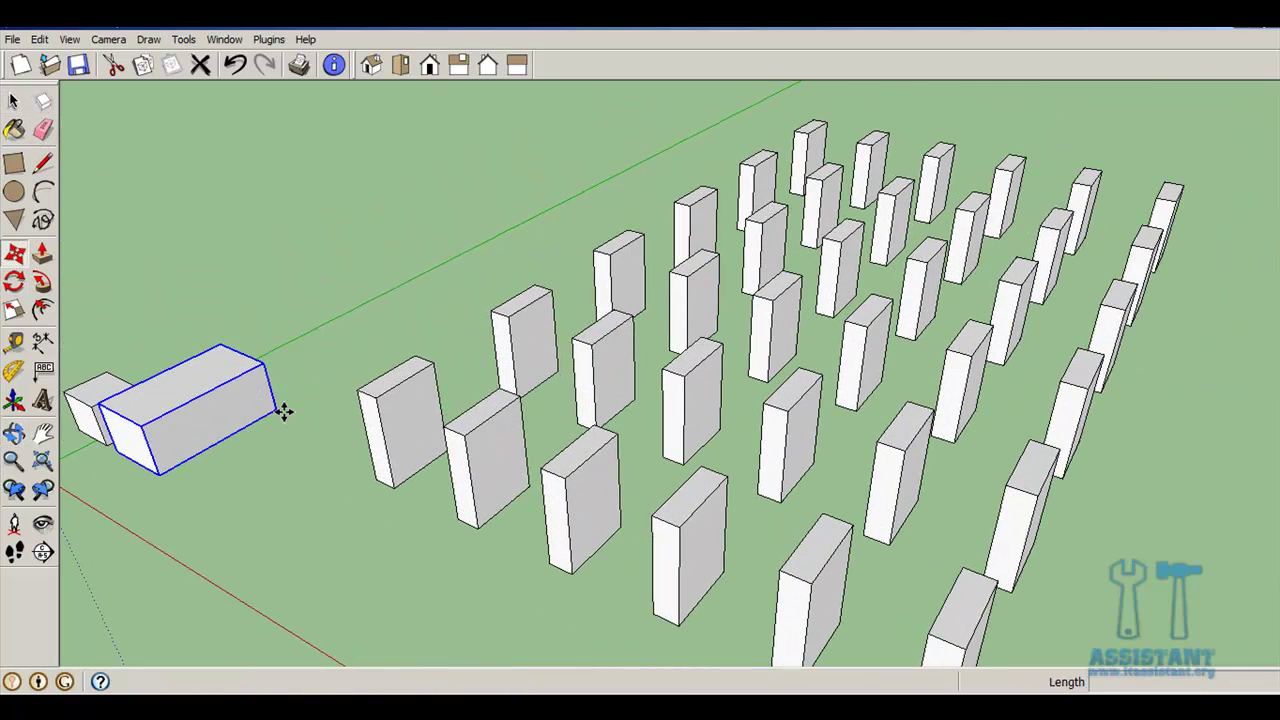
{"action": "left_click", "coordinate": [278, 410]}
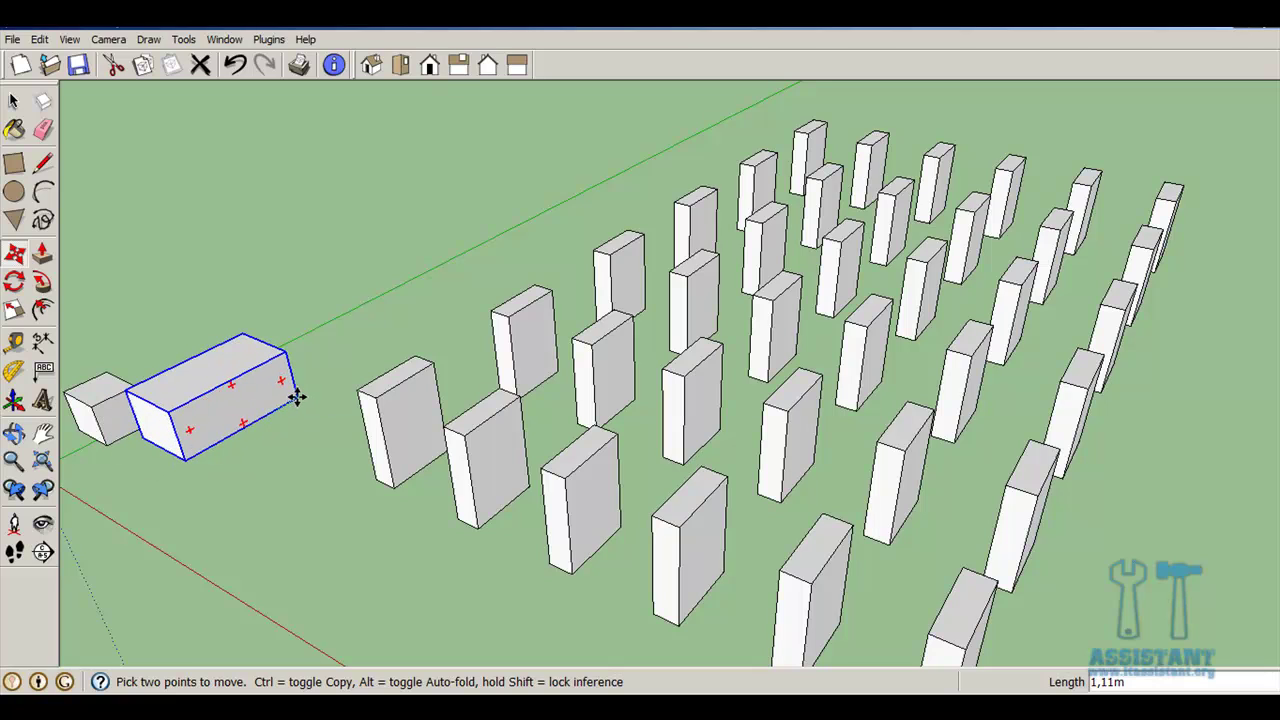
{"action": "key", "text": "ctrl"}
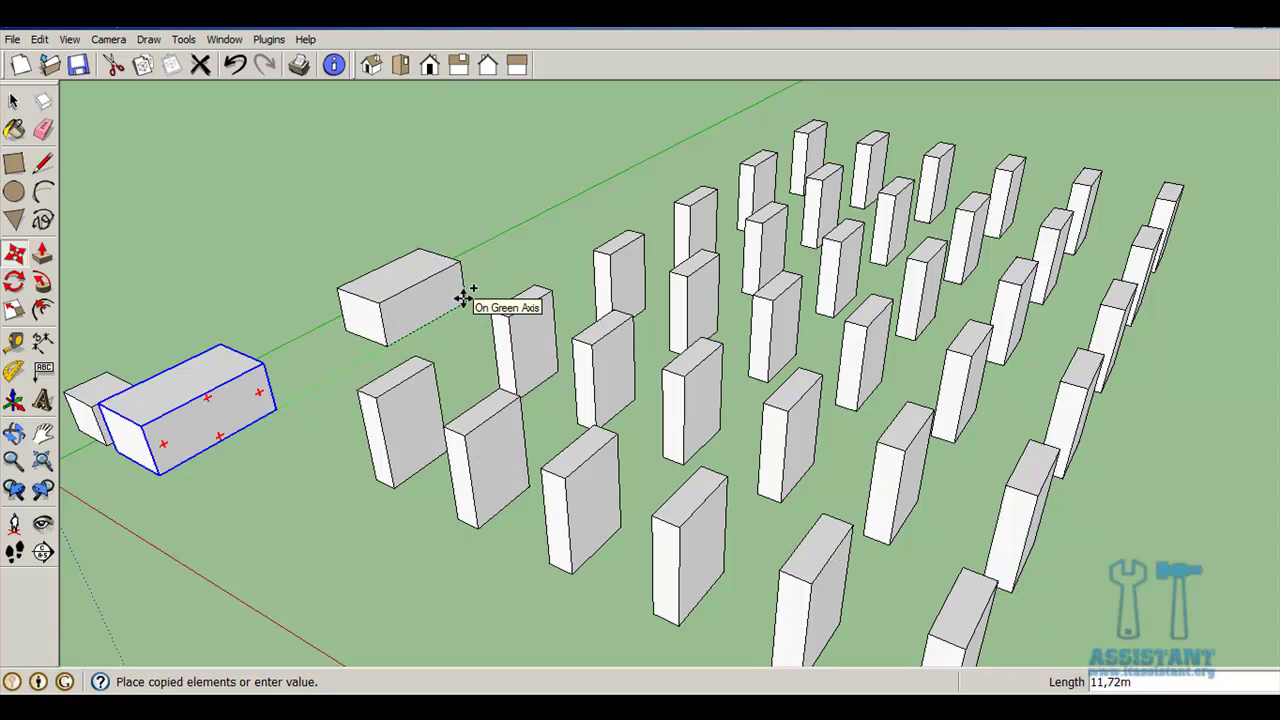
{"action": "type", "text": "10"}
{"action": "key", "text": "Return"}
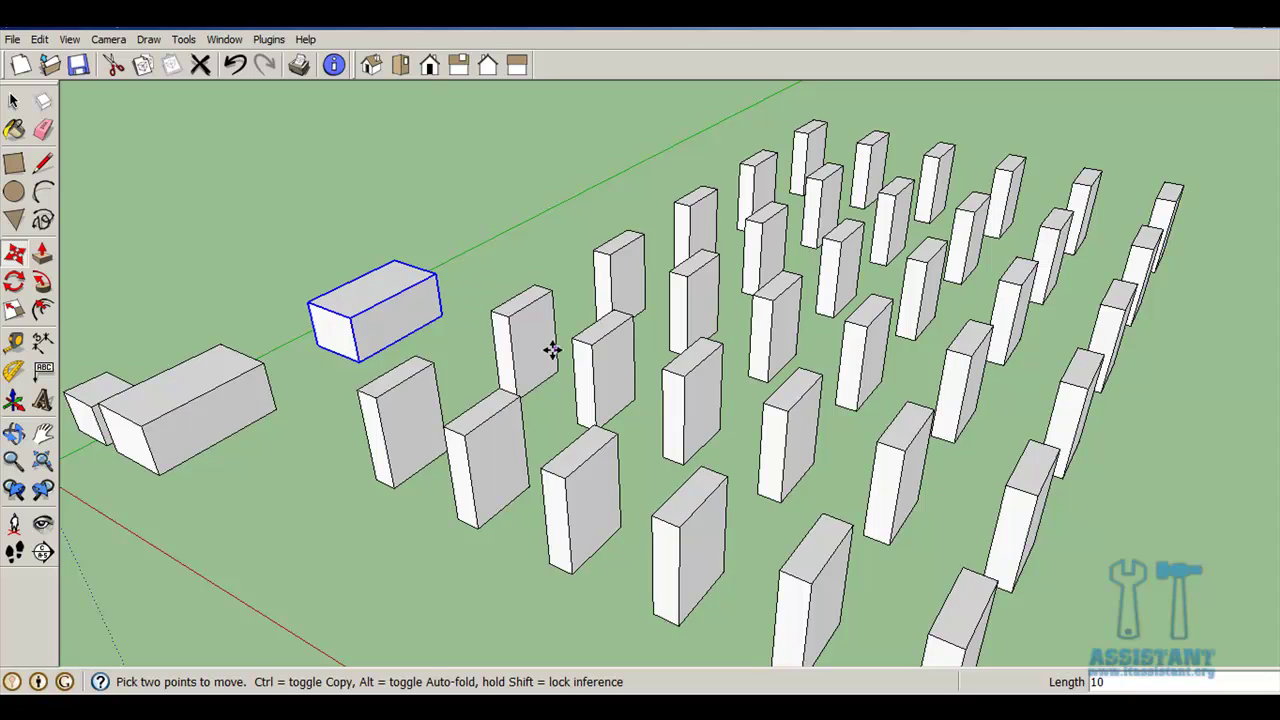
{"action": "scroll", "coordinate": [551, 349], "scroll_direction": "down", "scroll_amount": 2}
{"action": "mouse_move", "coordinate": [769, 500]}
{"action": "middle_mouse_down"}
{"action": "mouse_move", "coordinate": [767, 447]}
{"action": "mouse_move", "coordinate": [478, 422]}
{"action": "middle_mouse_up"}
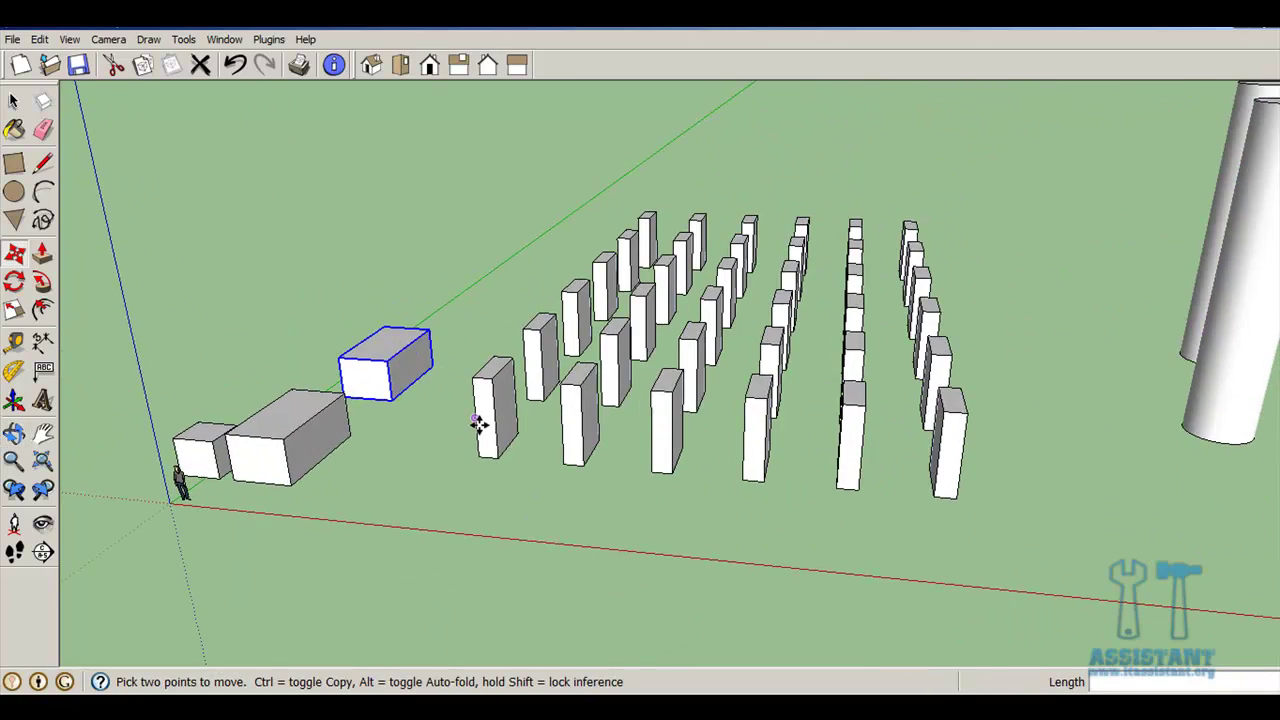
{"action": "scroll", "coordinate": [476, 423], "scroll_direction": "up", "scroll_amount": 2}
{"action": "scroll", "coordinate": [476, 423], "scroll_direction": "down", "scroll_amount": 1}
{"action": "scroll", "coordinate": [746, 391], "scroll_direction": "down", "scroll_amount": 3}
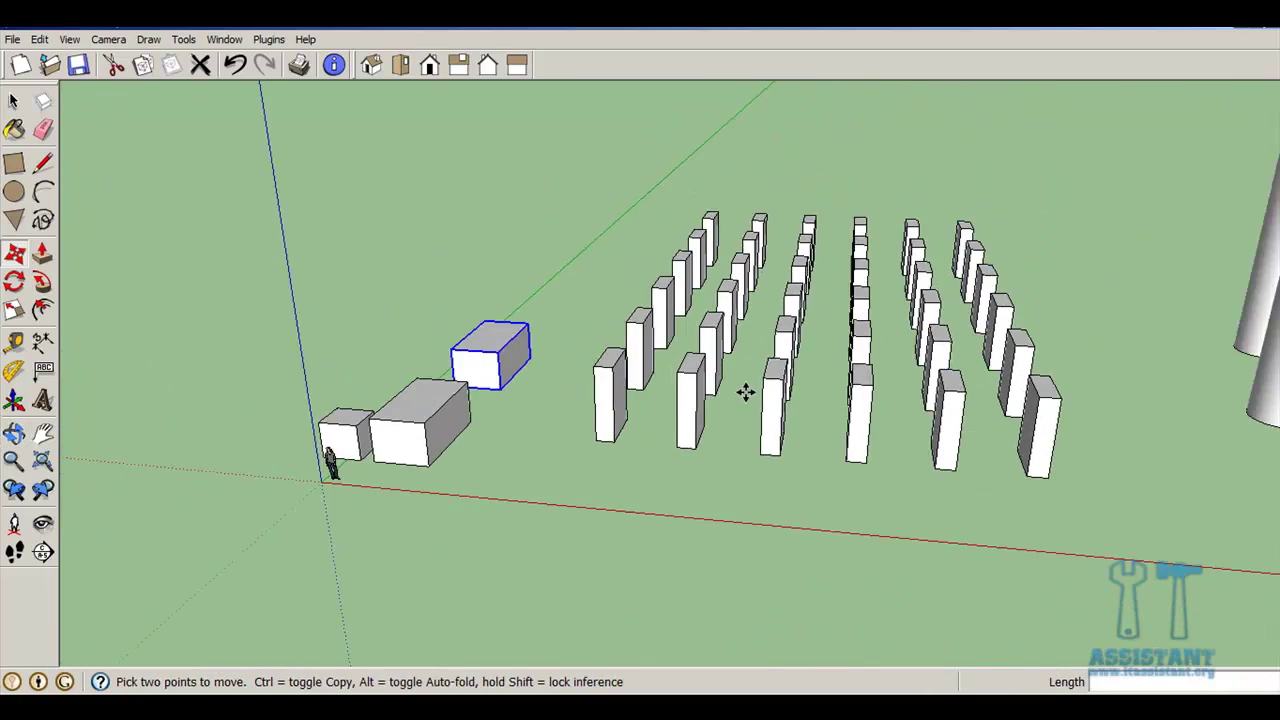
{"action": "mouse_move", "coordinate": [1034, 409]}
{"action": "middle_mouse_down"}
{"action": "mouse_move", "coordinate": [918, 418]}
{"action": "mouse_move", "coordinate": [814, 406]}
{"action": "middle_mouse_up"}
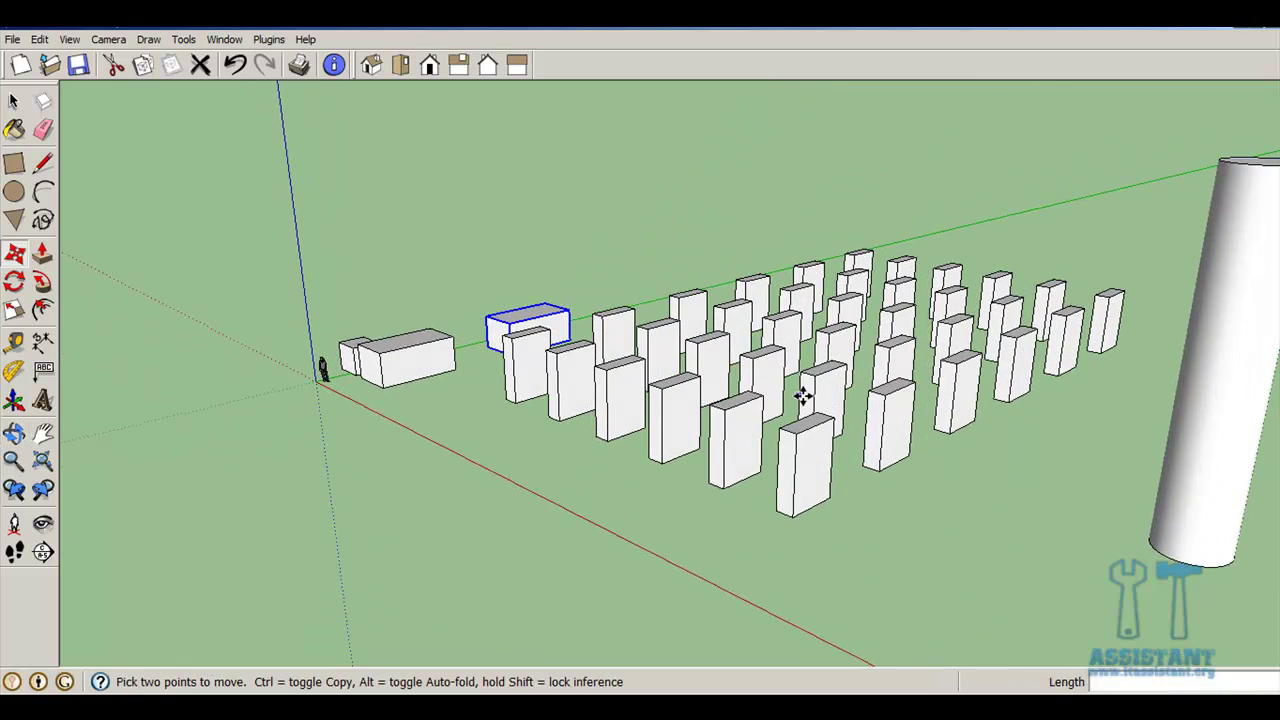
{"action": "scroll", "coordinate": [810, 400], "scroll_direction": "down", "scroll_amount": 2}
{"action": "middle_click_drag", "start_coordinate": [705, 378], "coordinate": [771, 414]}
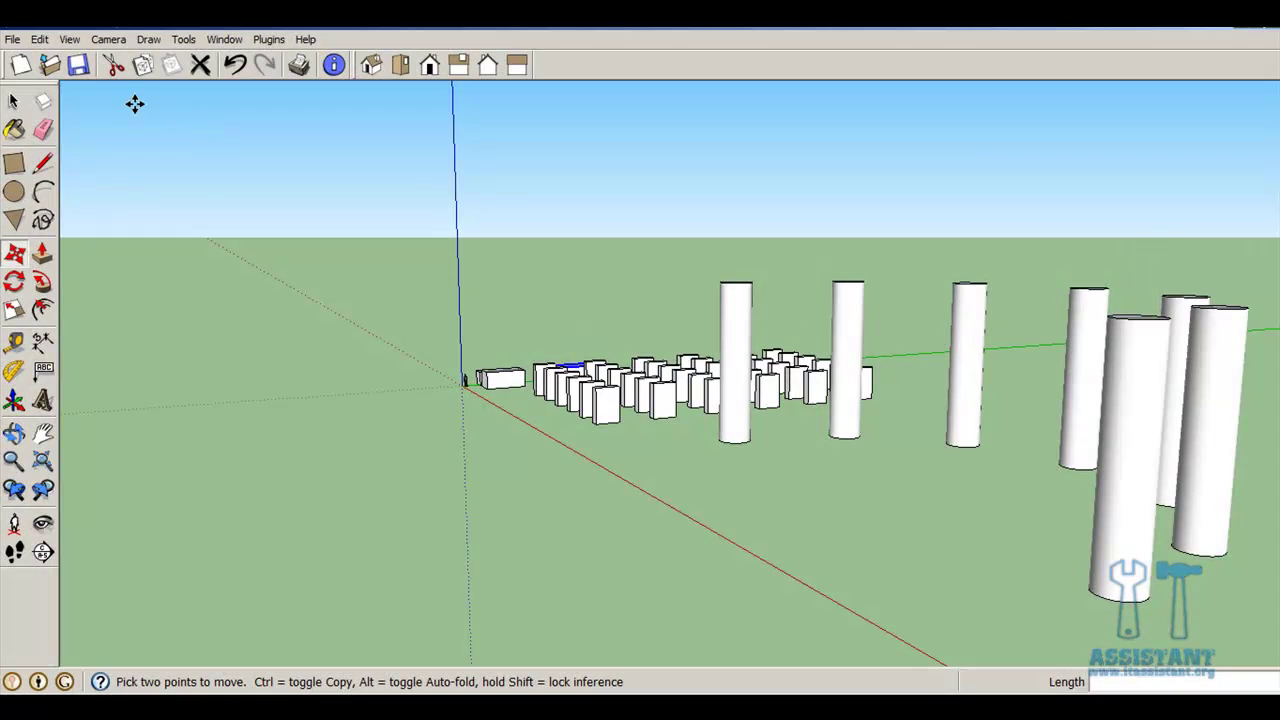
{"action": "left_click", "coordinate": [15, 102]}
{"action": "left_click", "coordinate": [15, 102]}
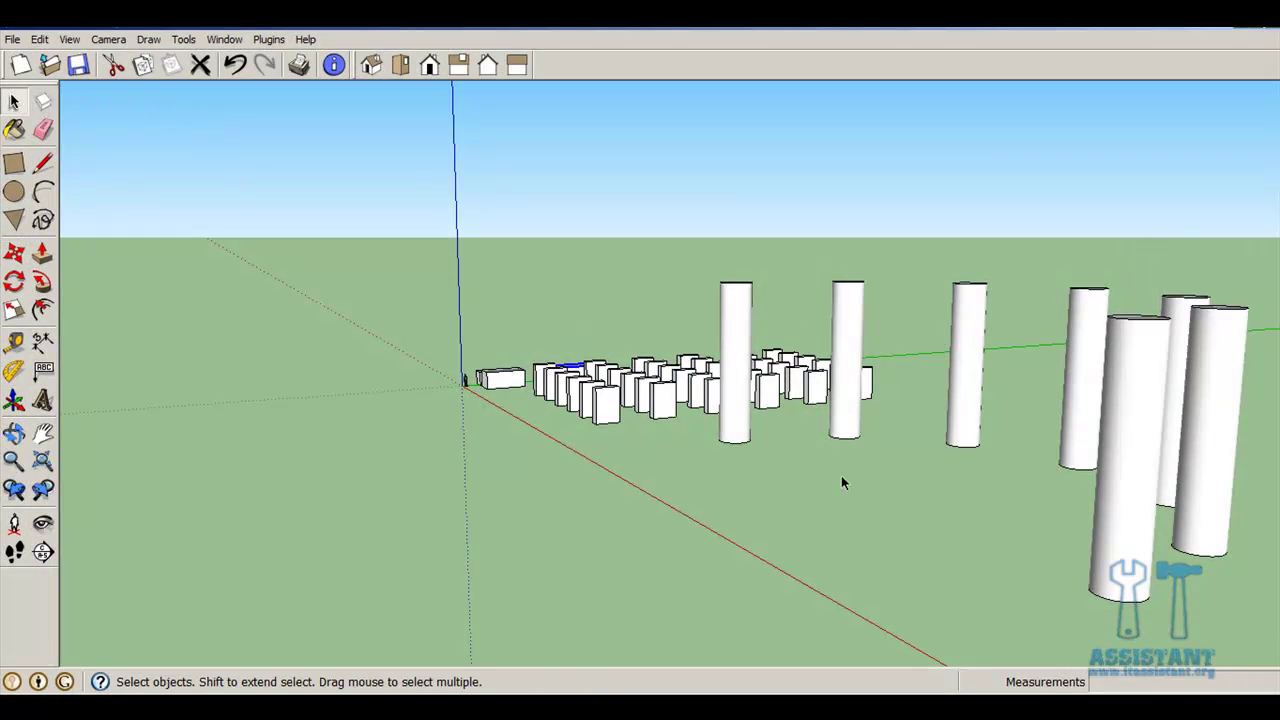
{"action": "left_click", "coordinate": [842, 476]}
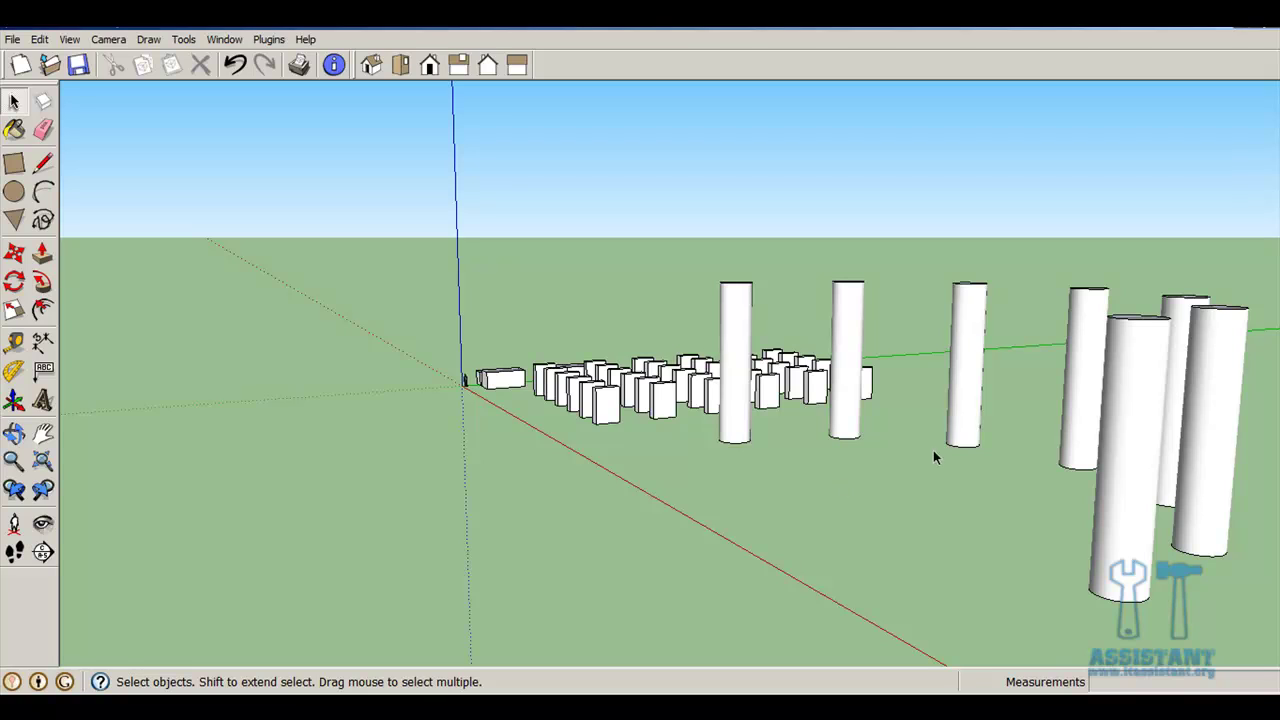
{"action": "middle_click_drag", "start_coordinate": [757, 349], "coordinate": [912, 425]}
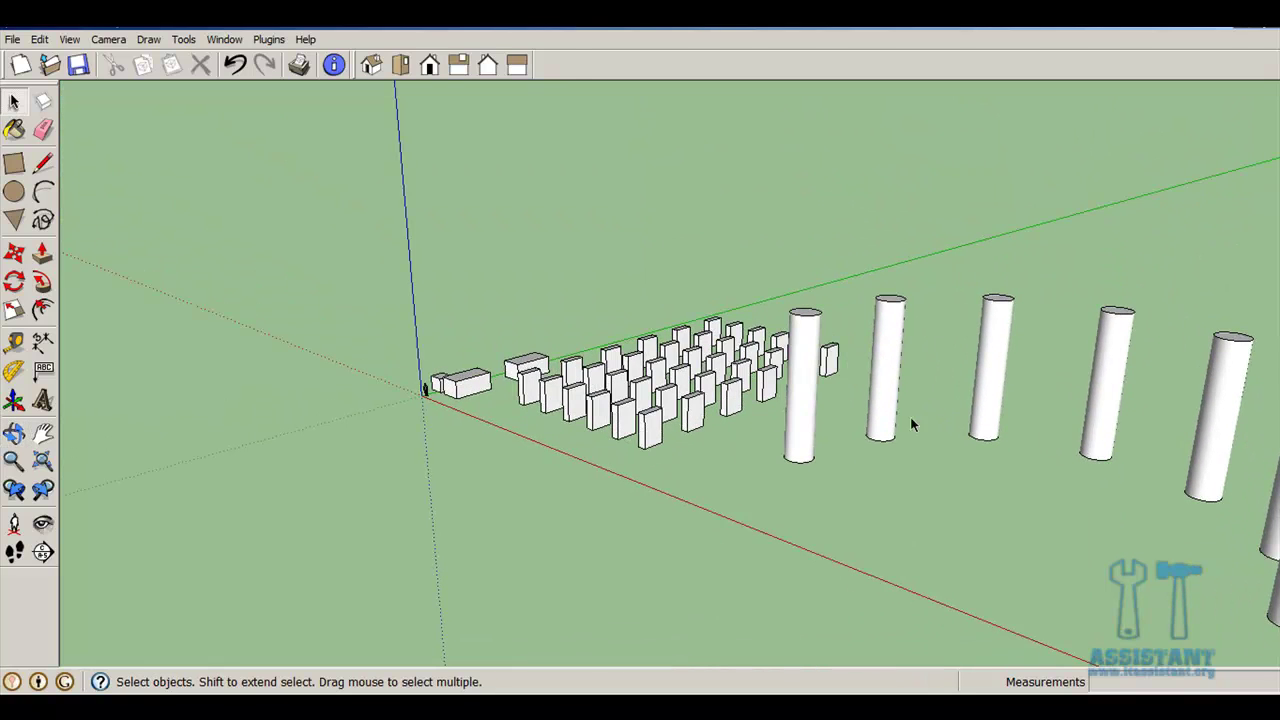
{"action": "left_click", "coordinate": [634, 408]}
{"action": "scroll", "coordinate": [697, 340], "scroll_direction": "up", "scroll_amount": 3}
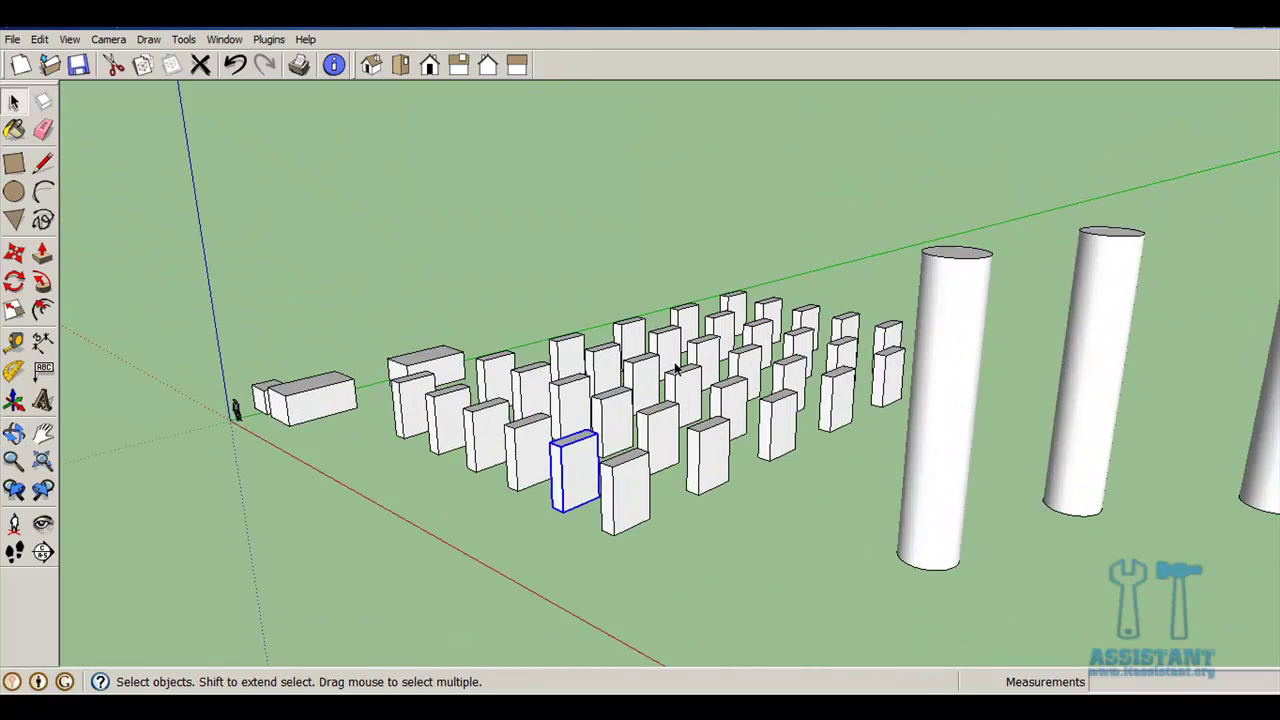
{"action": "scroll", "coordinate": [571, 423], "scroll_direction": "up", "scroll_amount": 2}
{"action": "middle_click_drag", "start_coordinate": [571, 423], "coordinate": [658, 465]}
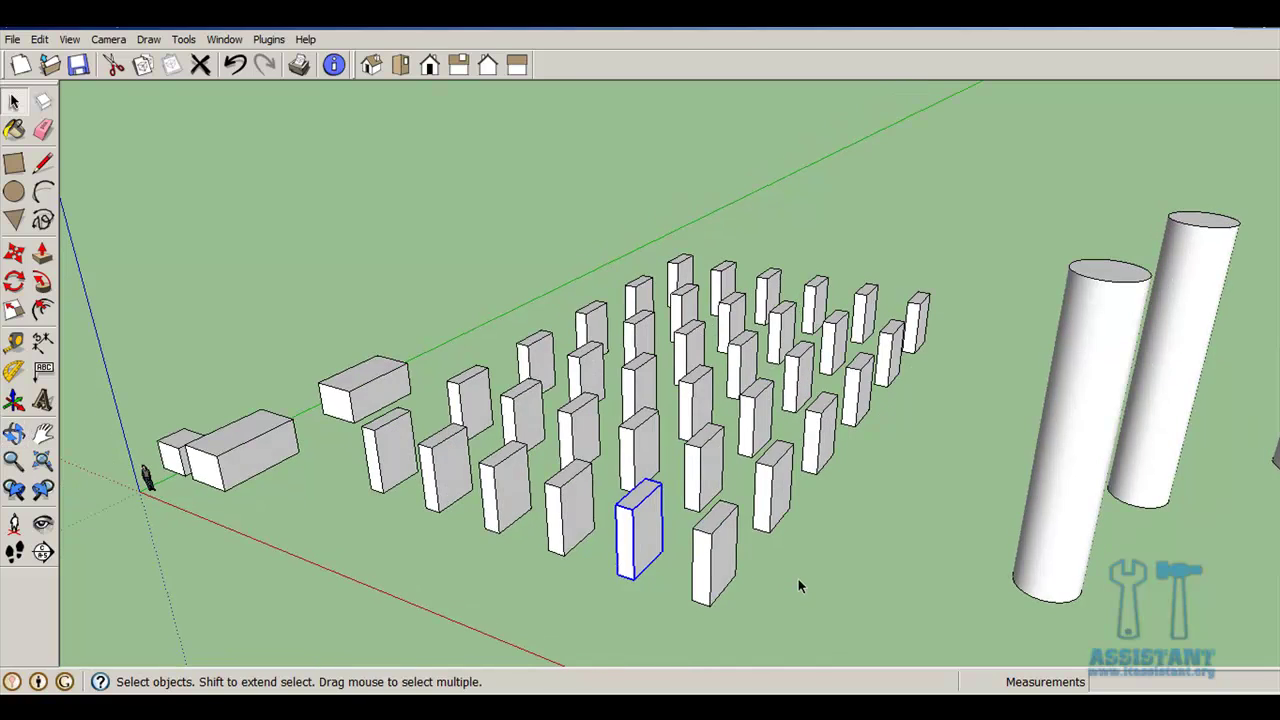
{"action": "left_click", "coordinate": [797, 577]}
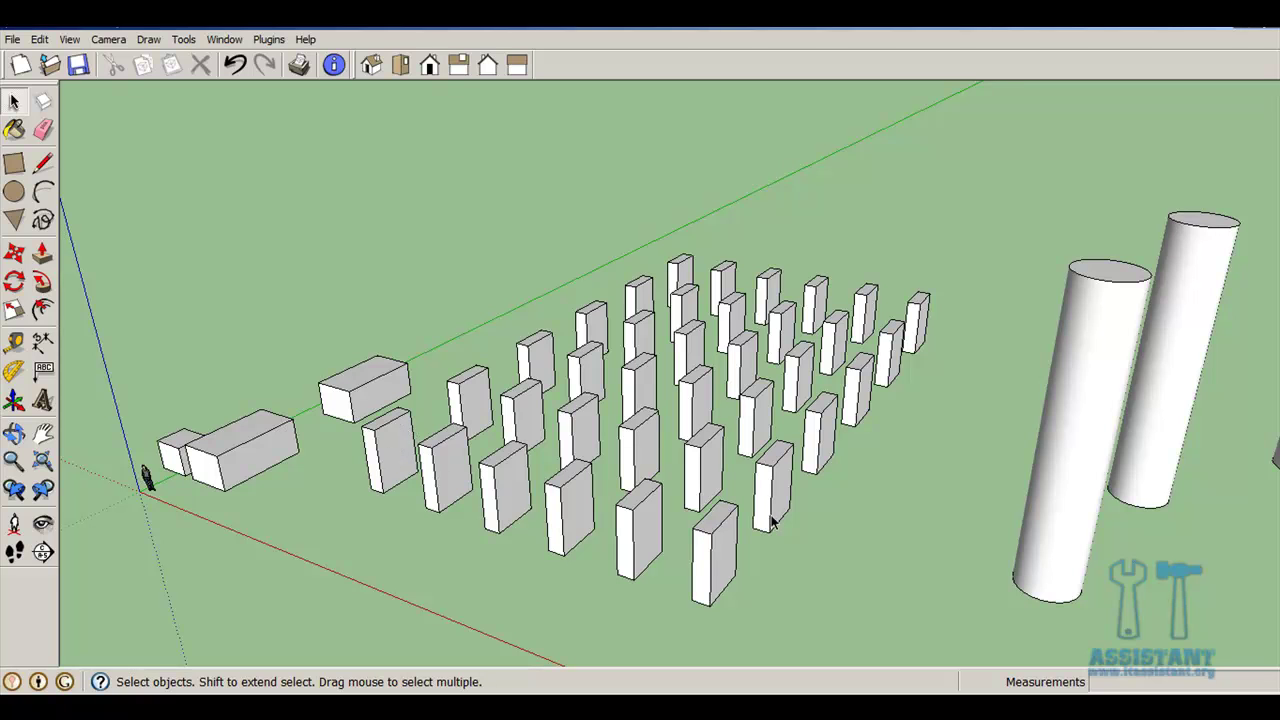
{"action": "mouse_move", "coordinate": [1211, 586]}
{"action": "middle_mouse_down"}
{"action": "mouse_move", "coordinate": [826, 420]}
{"action": "mouse_move", "coordinate": [1011, 360]}
{"action": "mouse_move", "coordinate": [843, 343]}
{"action": "middle_mouse_up"}
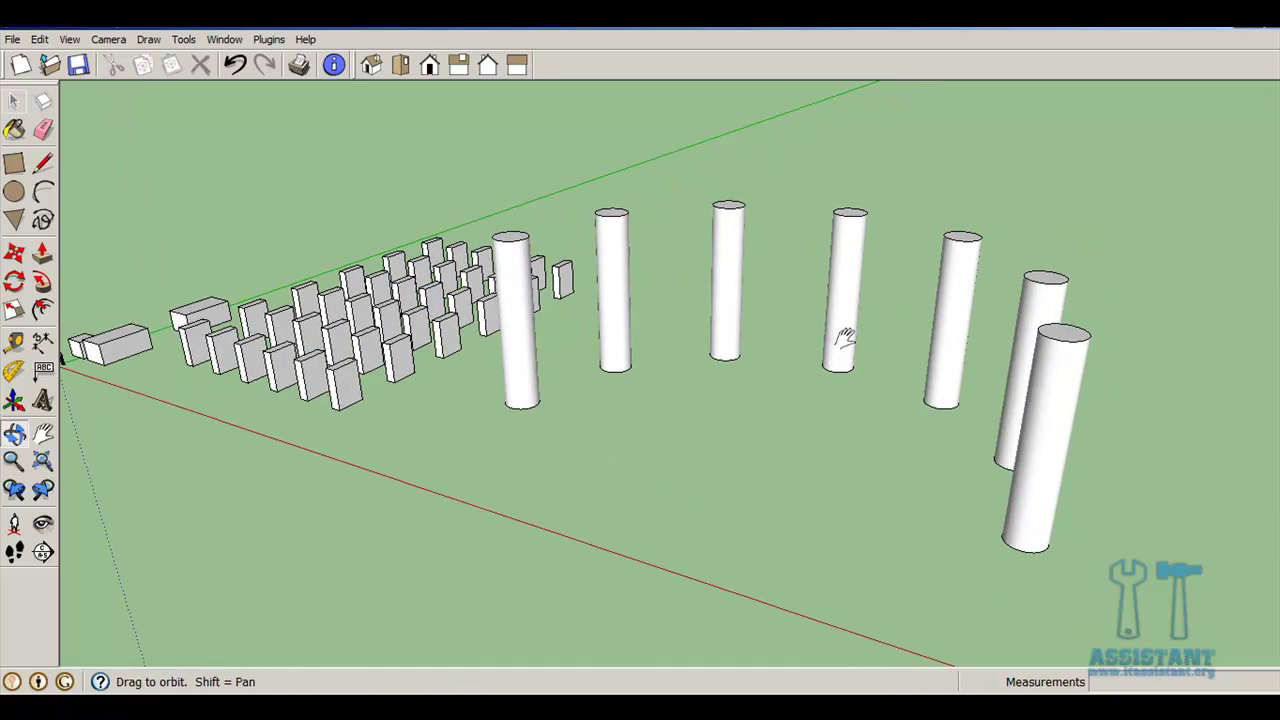
{"action": "middle_click_drag", "start_coordinate": [754, 326], "coordinate": [838, 382]}
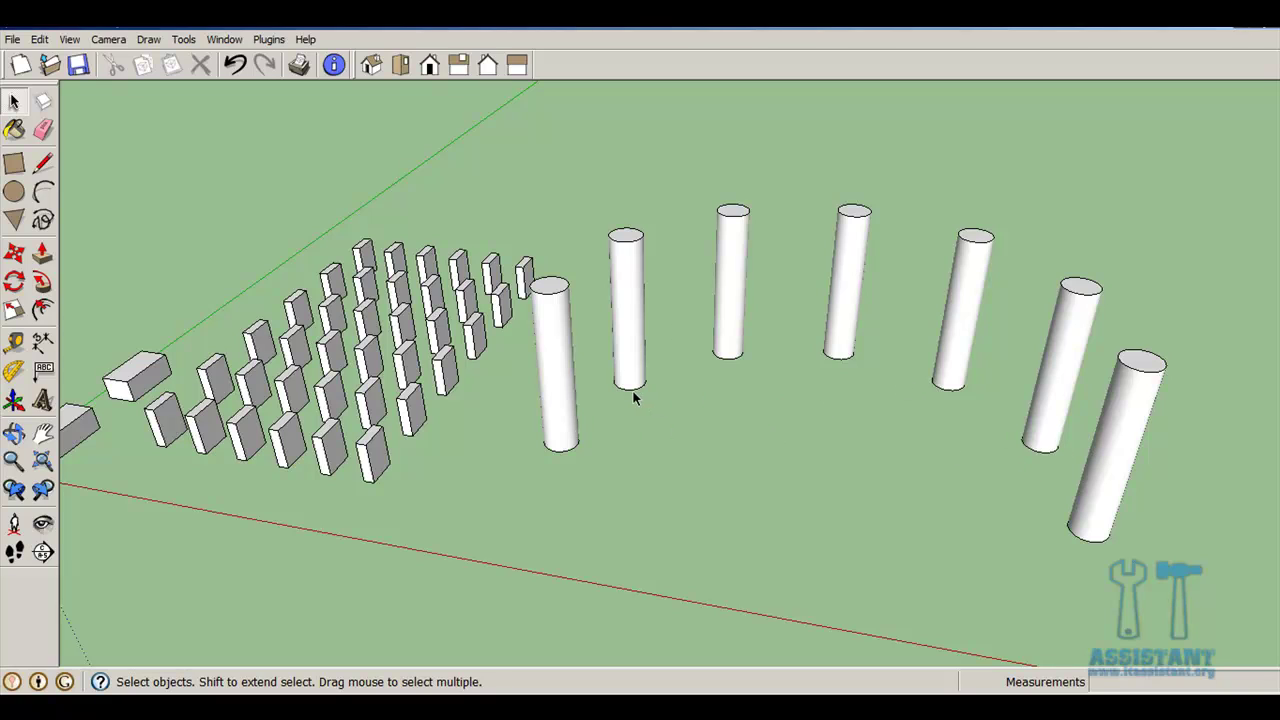
{"action": "left_click", "coordinate": [566, 394]}
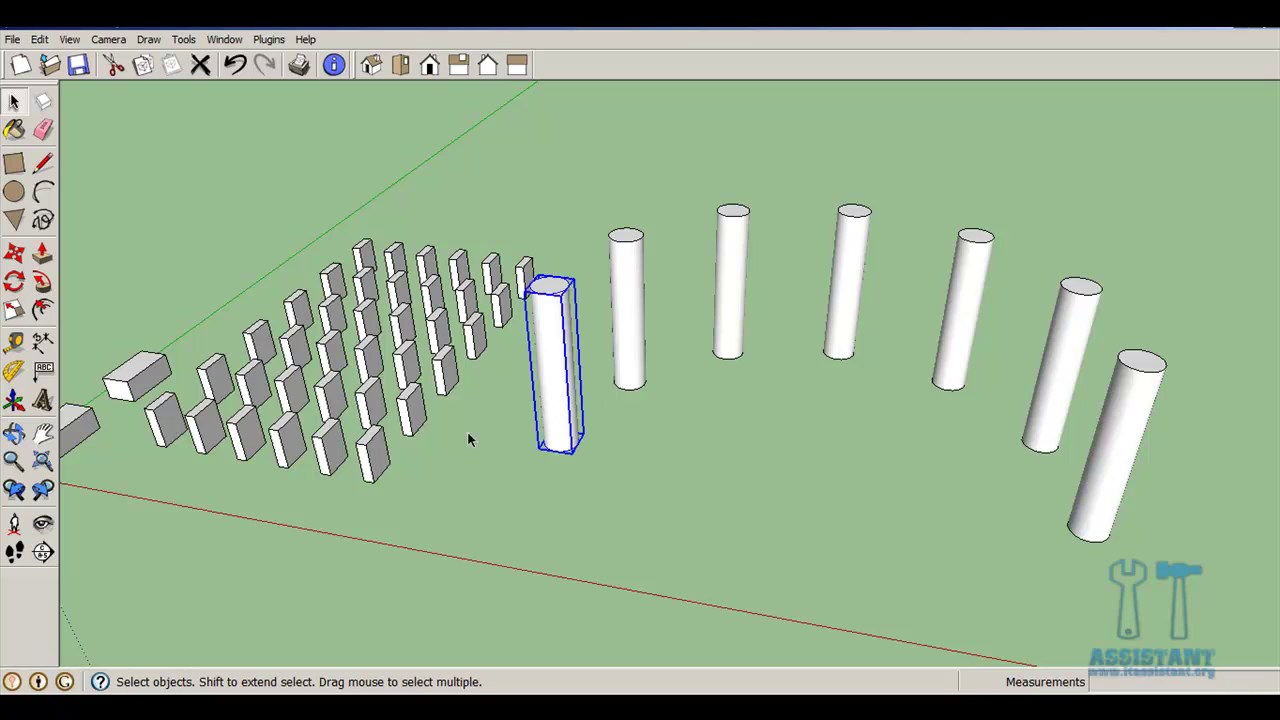
{"action": "mouse_move", "coordinate": [467, 431]}
{"action": "middle_mouse_down"}
{"action": "mouse_move", "coordinate": [431, 443]}
{"action": "mouse_move", "coordinate": [170, 415]}
{"action": "middle_mouse_up"}
{"action": "scroll", "coordinate": [170, 415], "scroll_direction": "up", "scroll_amount": 2}
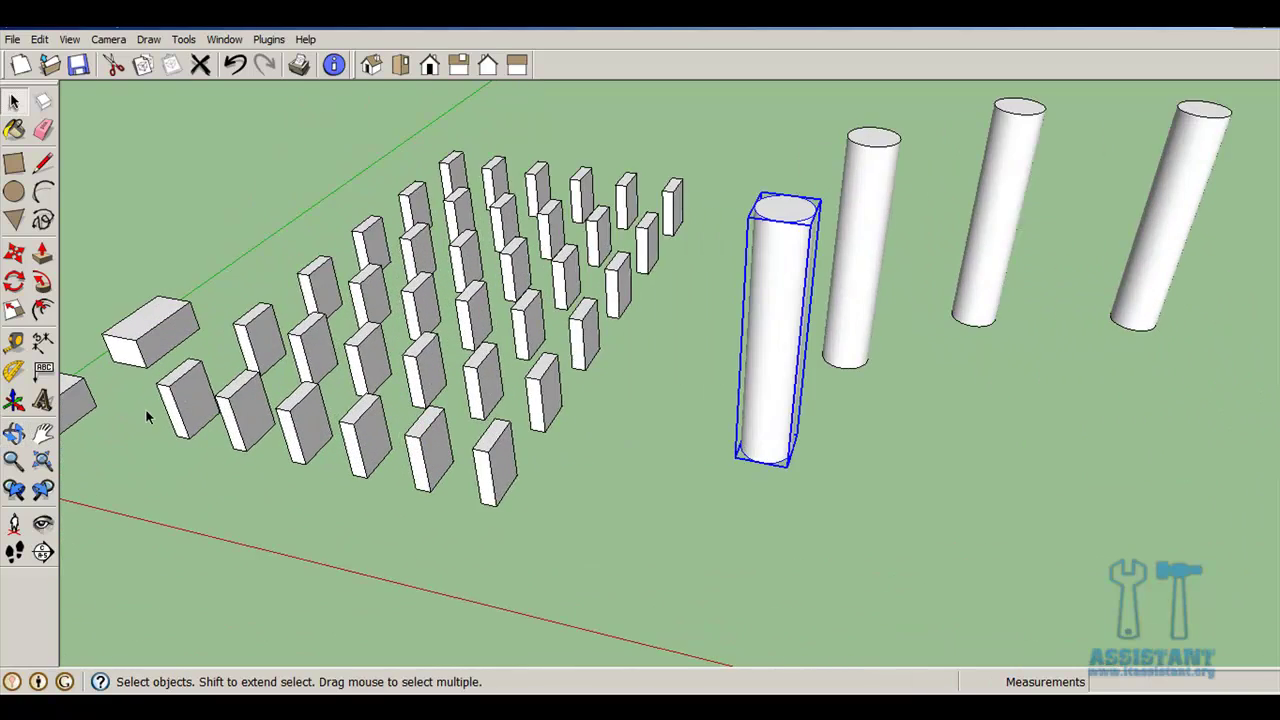
{"action": "scroll", "coordinate": [145, 408], "scroll_direction": "up", "scroll_amount": 3}
{"action": "mouse_move", "coordinate": [268, 398]}
{"action": "middle_mouse_down"}
{"action": "mouse_move", "coordinate": [508, 491]}
{"action": "mouse_move", "coordinate": [531, 457]}
{"action": "middle_mouse_up"}
{"action": "mouse_move", "coordinate": [866, 587]}
{"action": "middle_mouse_down"}
{"action": "mouse_move", "coordinate": [737, 531]}
{"action": "mouse_move", "coordinate": [763, 503]}
{"action": "middle_mouse_up"}
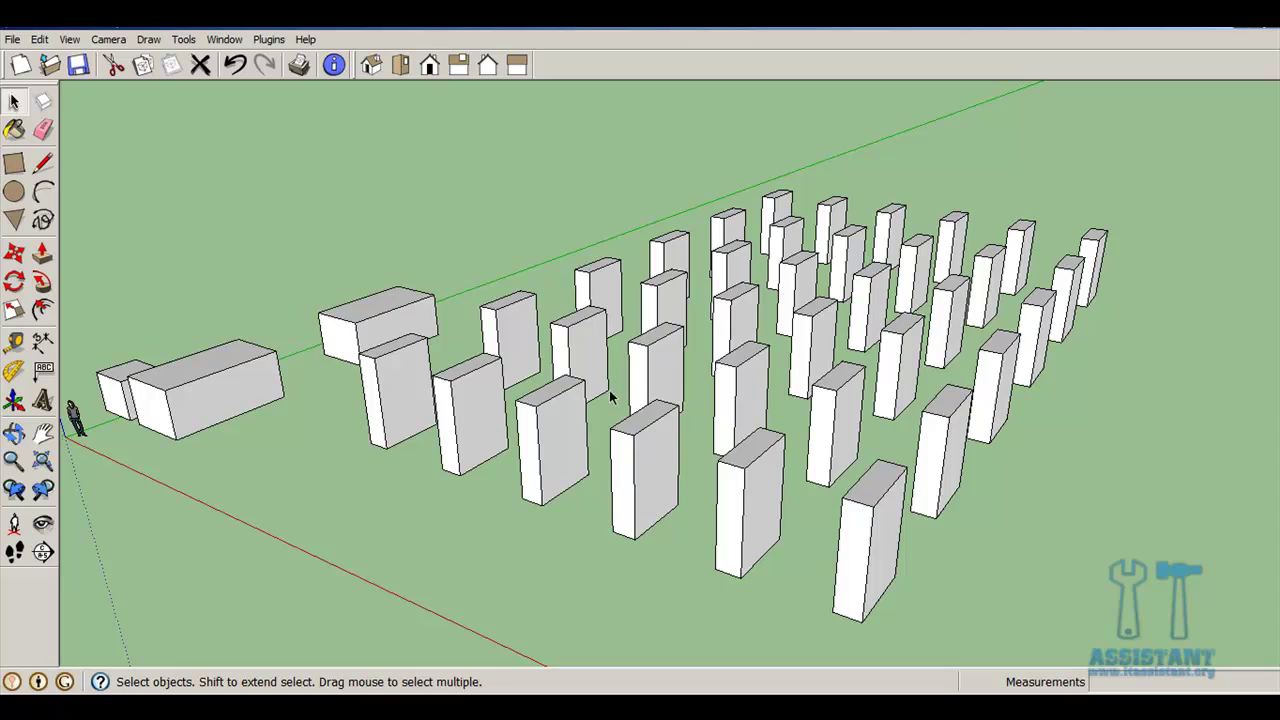
{"action": "left_click", "coordinate": [406, 366]}
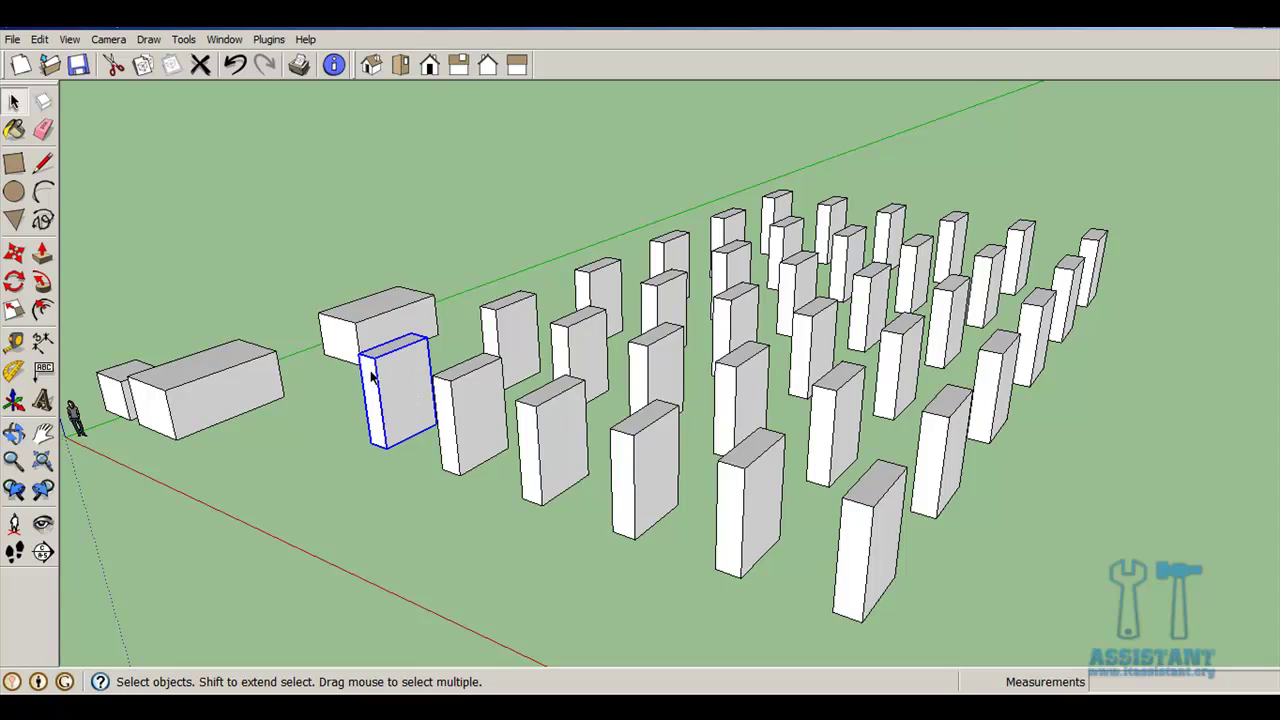
{"action": "scroll", "coordinate": [374, 376], "scroll_direction": "up", "scroll_amount": 3}
{"action": "scroll", "coordinate": [460, 383], "scroll_direction": "down", "scroll_amount": 3}
{"action": "left_click", "coordinate": [843, 535]}
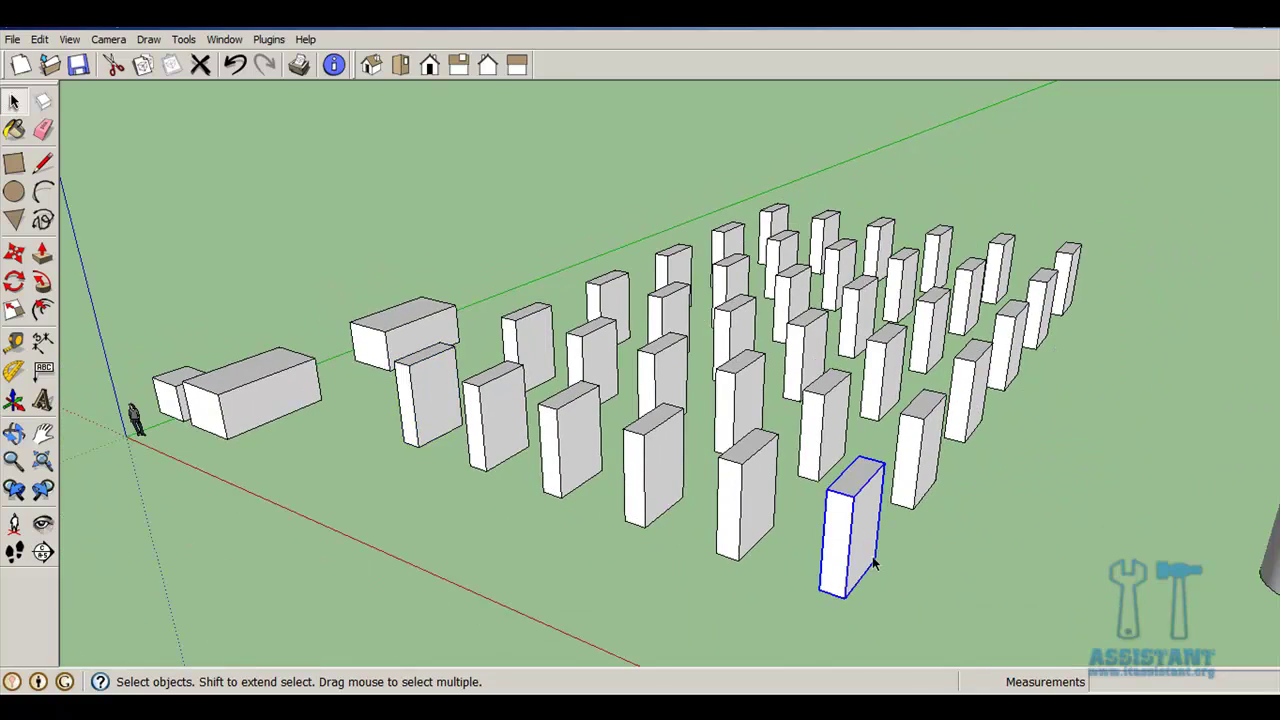
{"action": "scroll", "coordinate": [835, 545], "scroll_direction": "up", "scroll_amount": 2}
{"action": "mouse_move", "coordinate": [800, 551]}
{"action": "middle_mouse_down"}
{"action": "mouse_move", "coordinate": [727, 552]}
{"action": "mouse_move", "coordinate": [708, 482]}
{"action": "middle_mouse_up"}
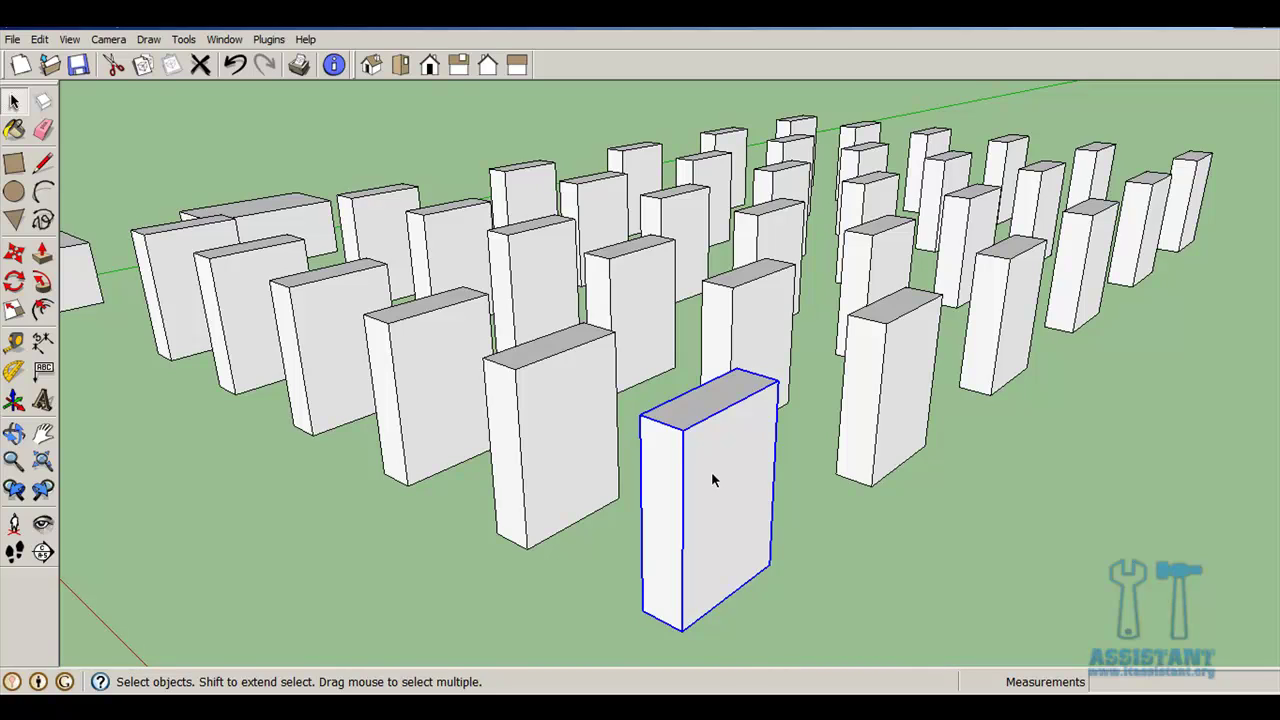
{"action": "left_click", "coordinate": [868, 547]}
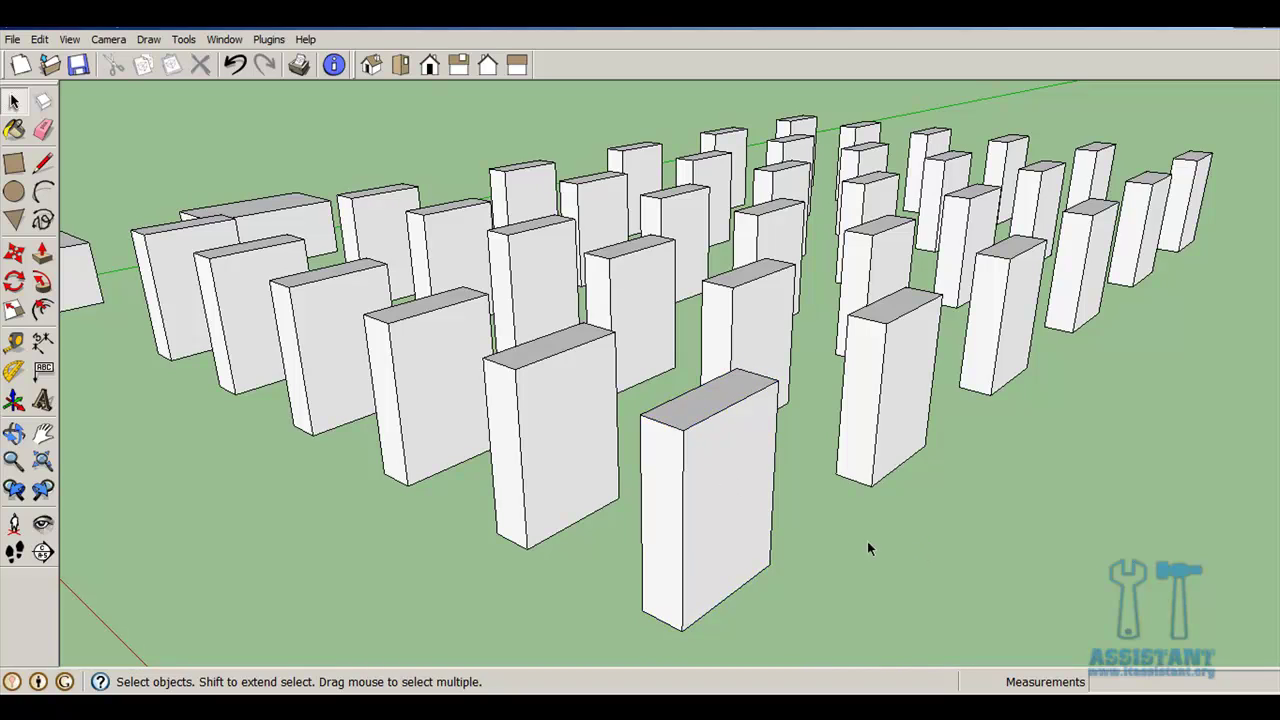
{"action": "left_click", "coordinate": [727, 492]}
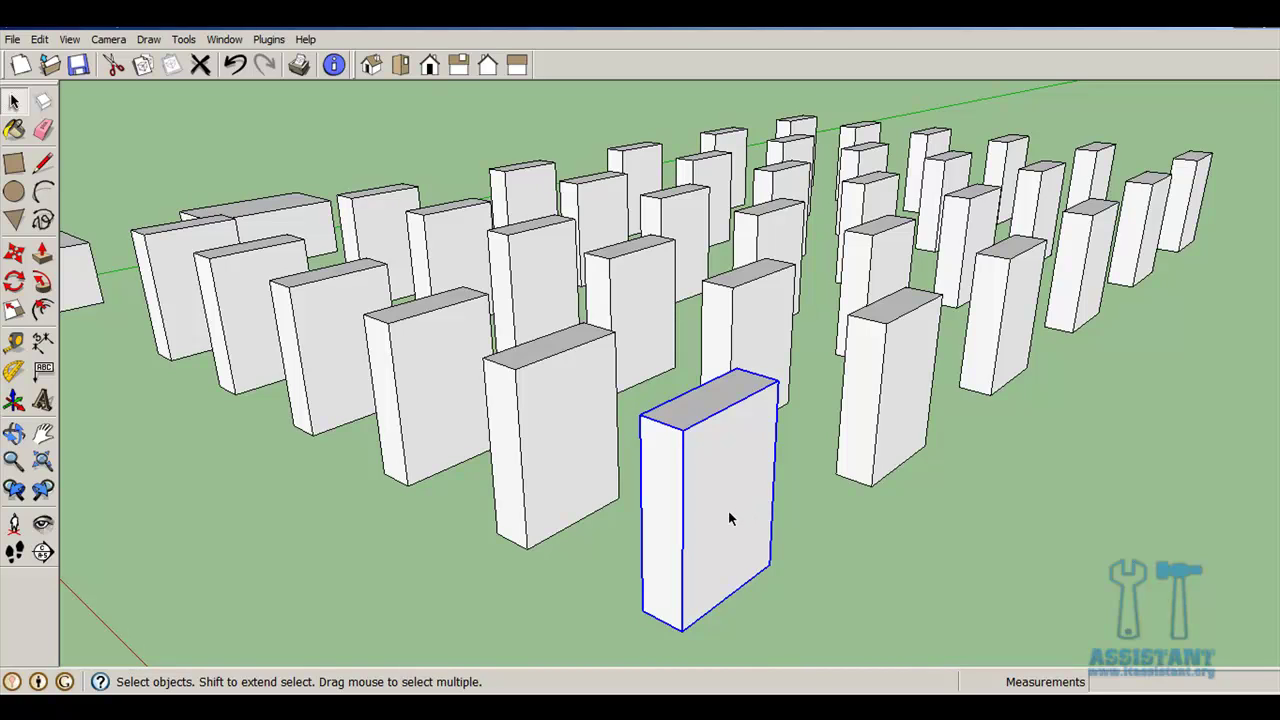
Step: Inside the box component, draw a diagonal line from its top corner to its bottom corner
{"action": "double_click", "coordinate": [723, 517]}
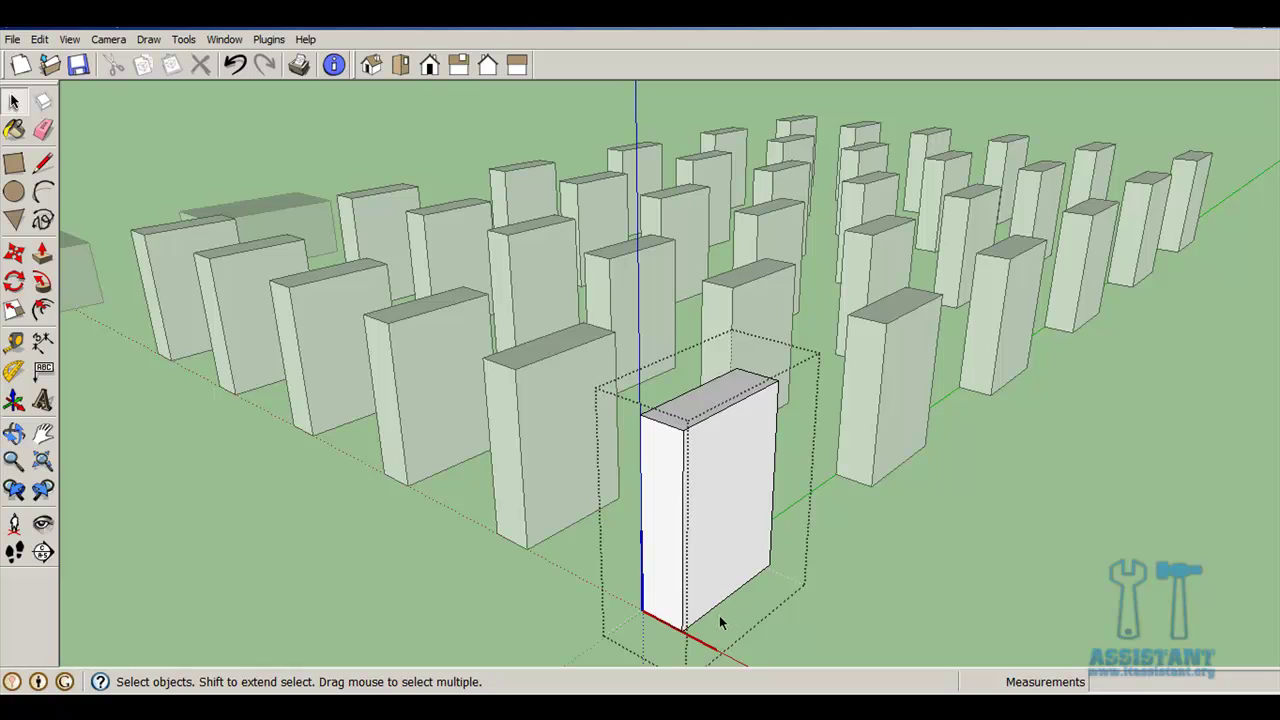
{"action": "middle_click_drag", "start_coordinate": [719, 615], "coordinate": [667, 582]}
{"action": "scroll", "coordinate": [643, 557], "scroll_direction": "up", "scroll_amount": 3}
{"action": "scroll", "coordinate": [643, 557], "scroll_direction": "up", "scroll_amount": 3}
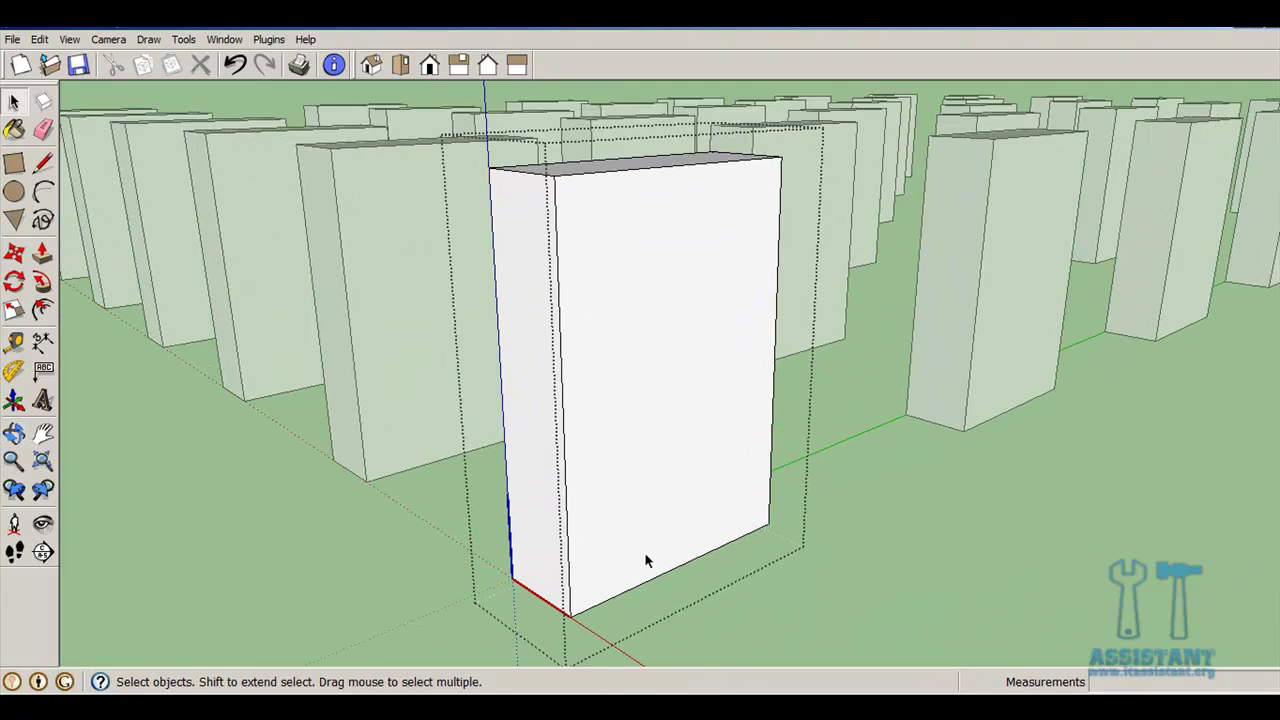
{"action": "middle_click_drag", "start_coordinate": [608, 434], "coordinate": [662, 453]}
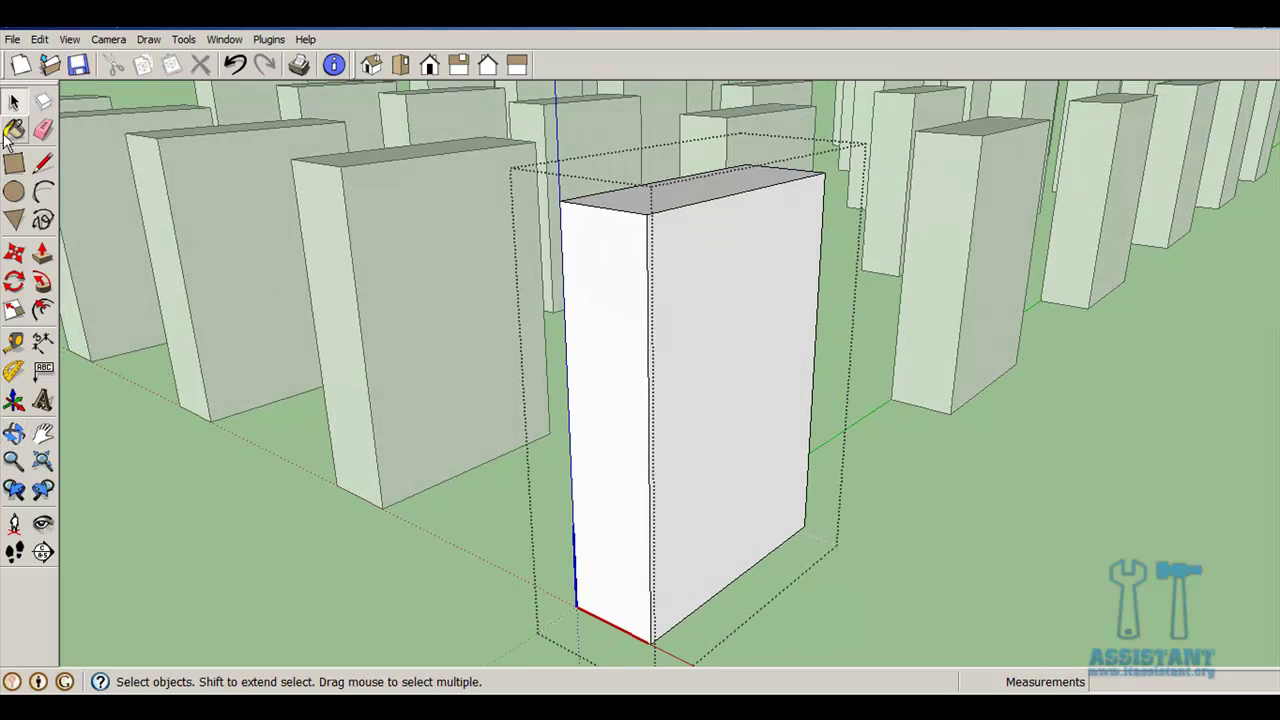
{"action": "key", "text": "ctrl+a"}
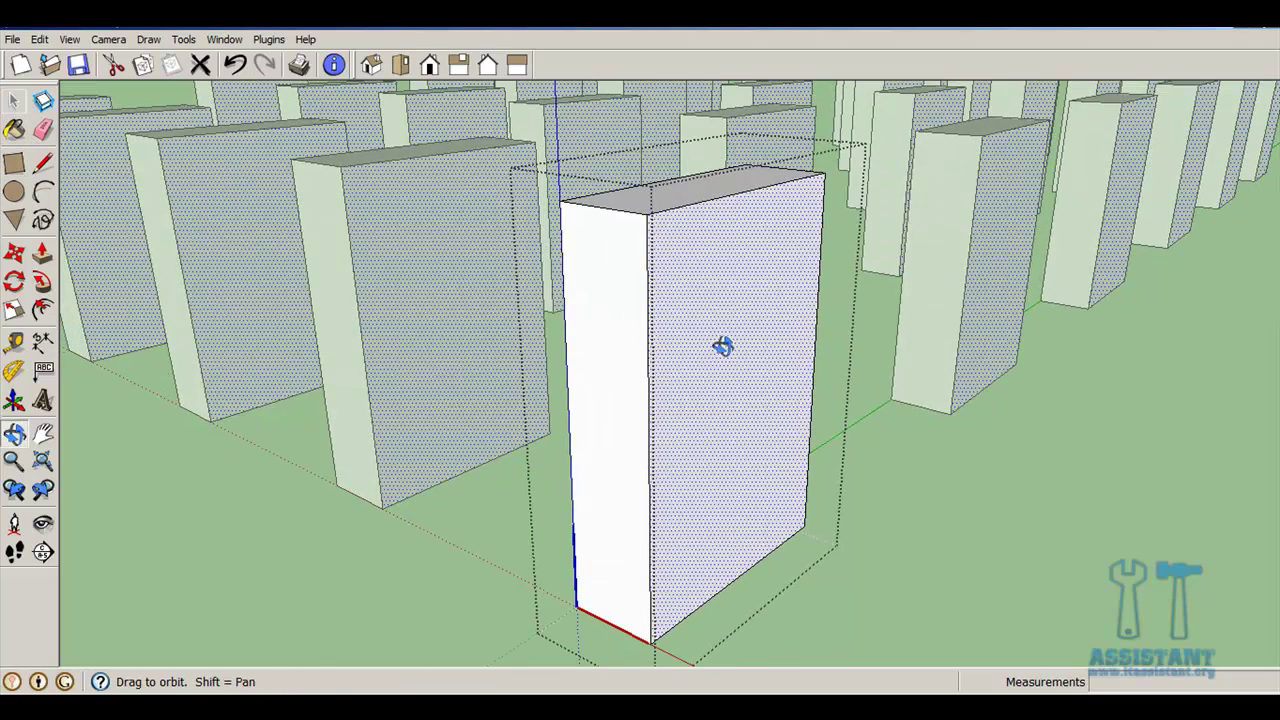
{"action": "middle_click_drag", "start_coordinate": [723, 346], "coordinate": [363, 313]}
{"action": "left_click", "coordinate": [42, 163]}
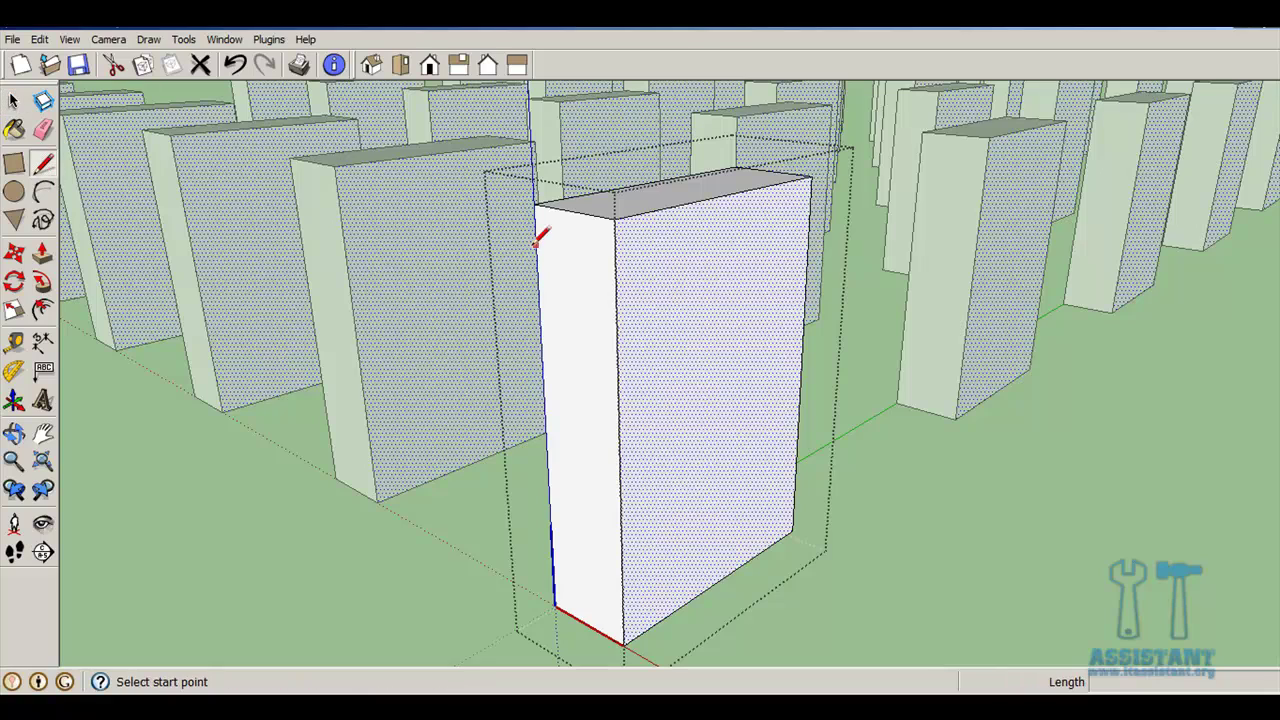
{"action": "left_click", "coordinate": [535, 204]}
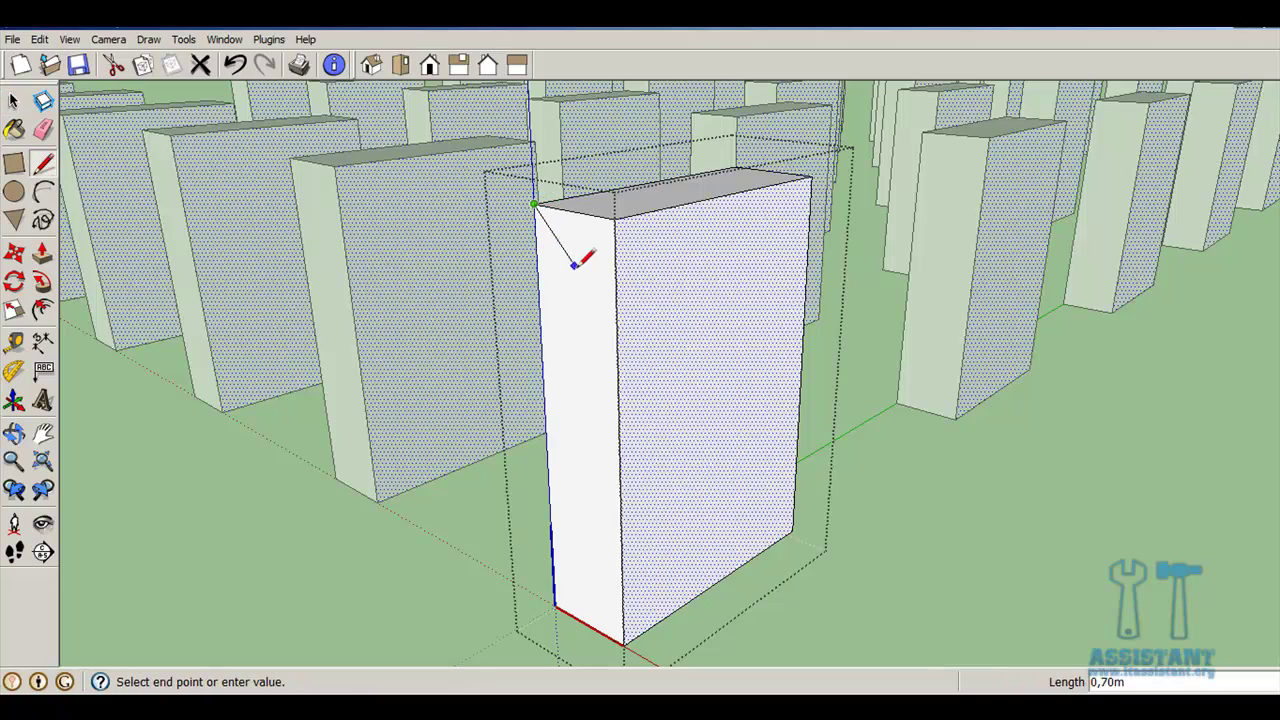
{"action": "left_click", "coordinate": [623, 640]}
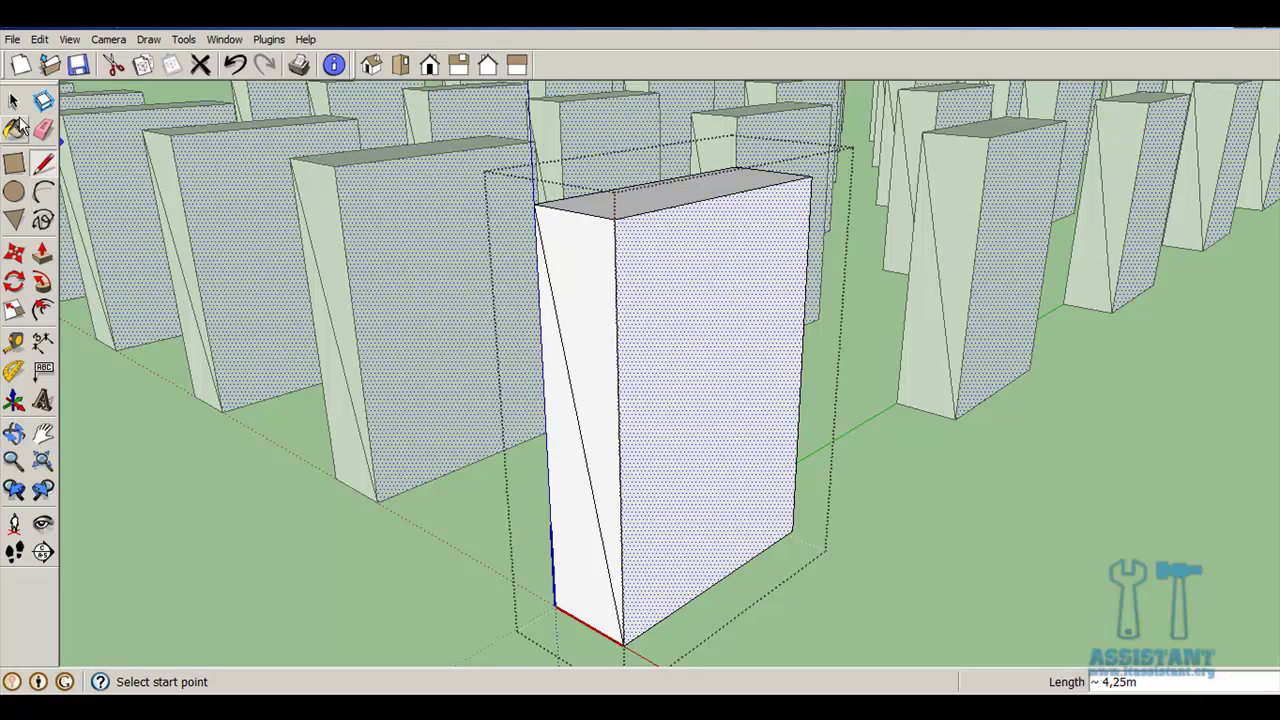
Step: Push/Pull the triangular face away by 2,86 m to taper every slab into a wedge
{"action": "left_click", "coordinate": [43, 256]}
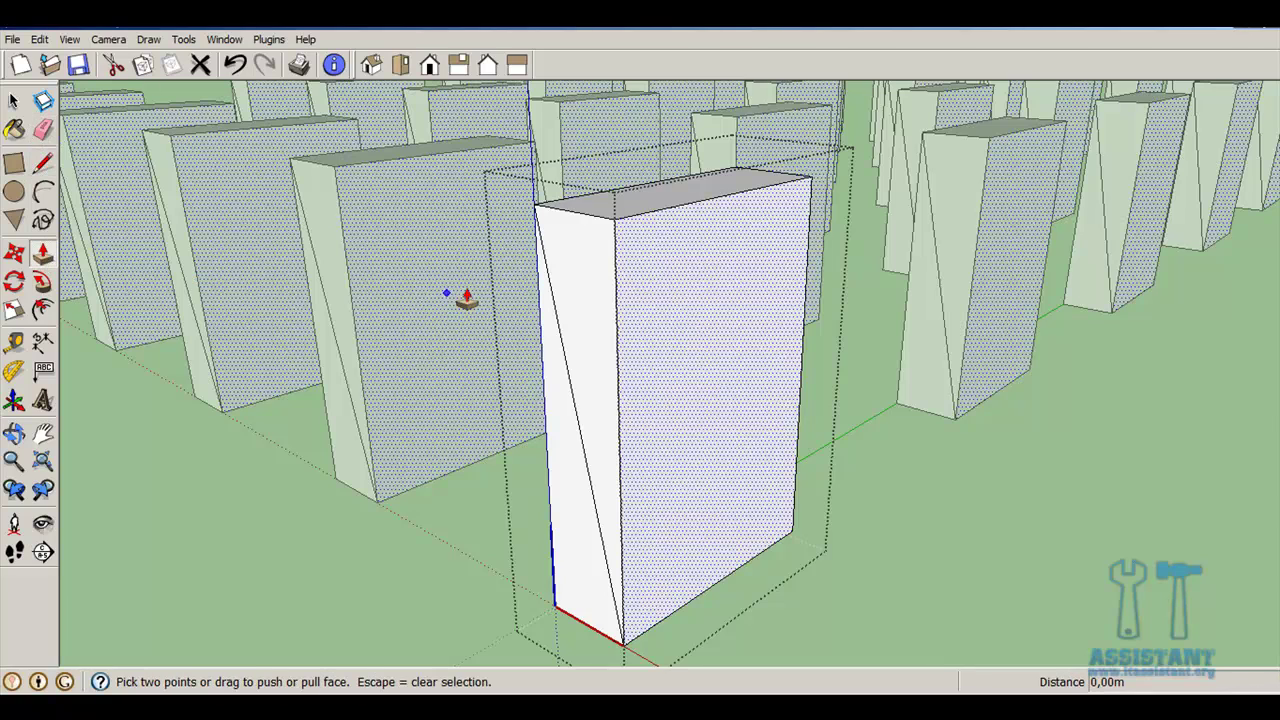
{"action": "left_click", "coordinate": [588, 309]}
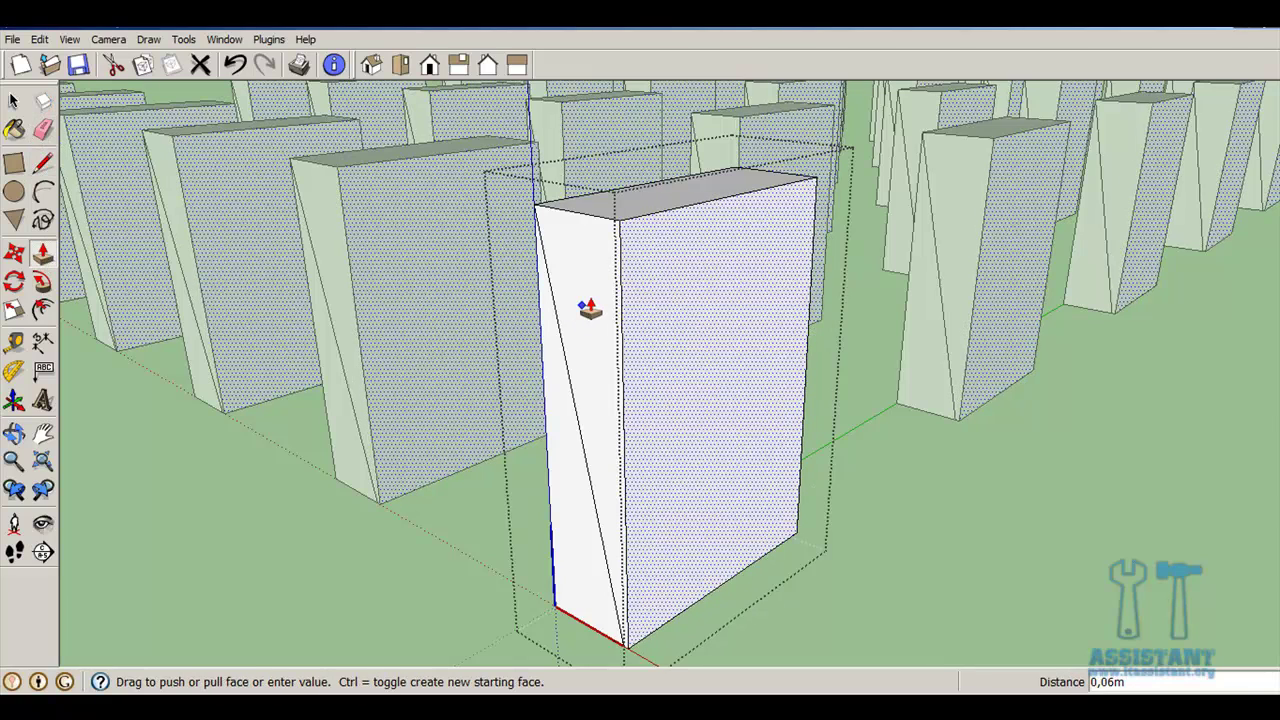
{"action": "left_click", "coordinate": [586, 313]}
{"action": "left_click", "coordinate": [564, 292]}
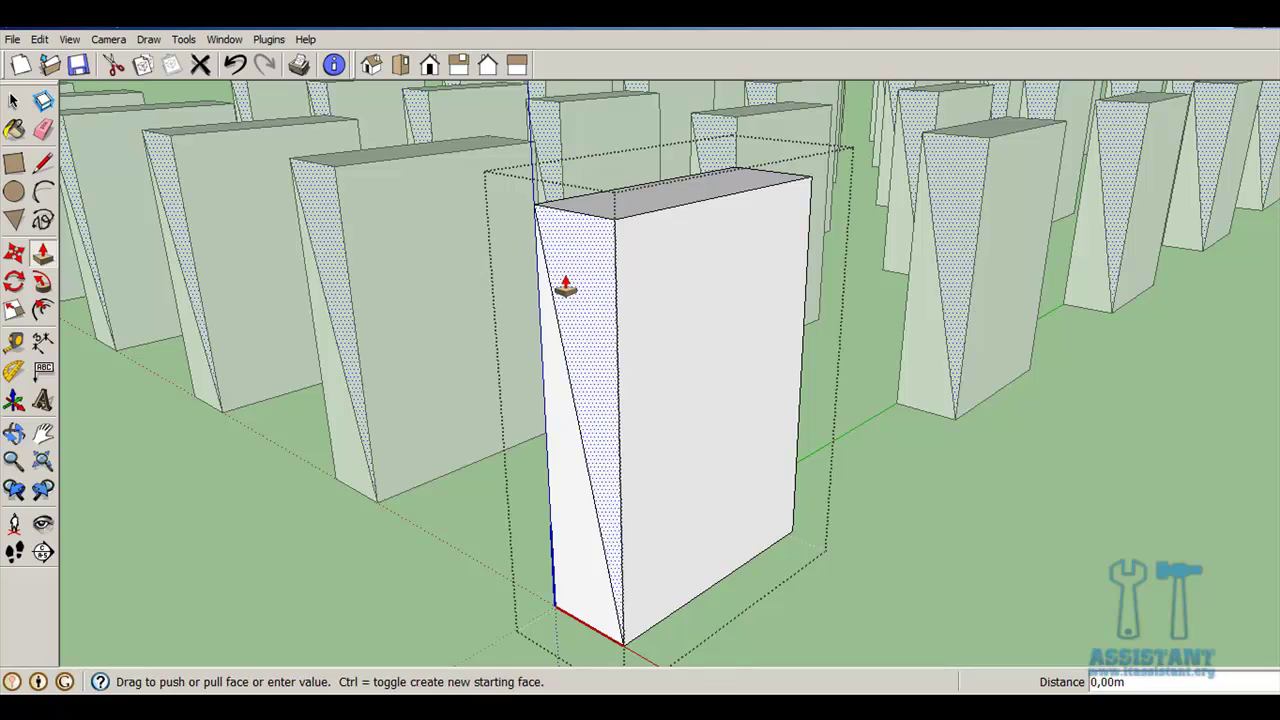
{"action": "left_click", "coordinate": [734, 176]}
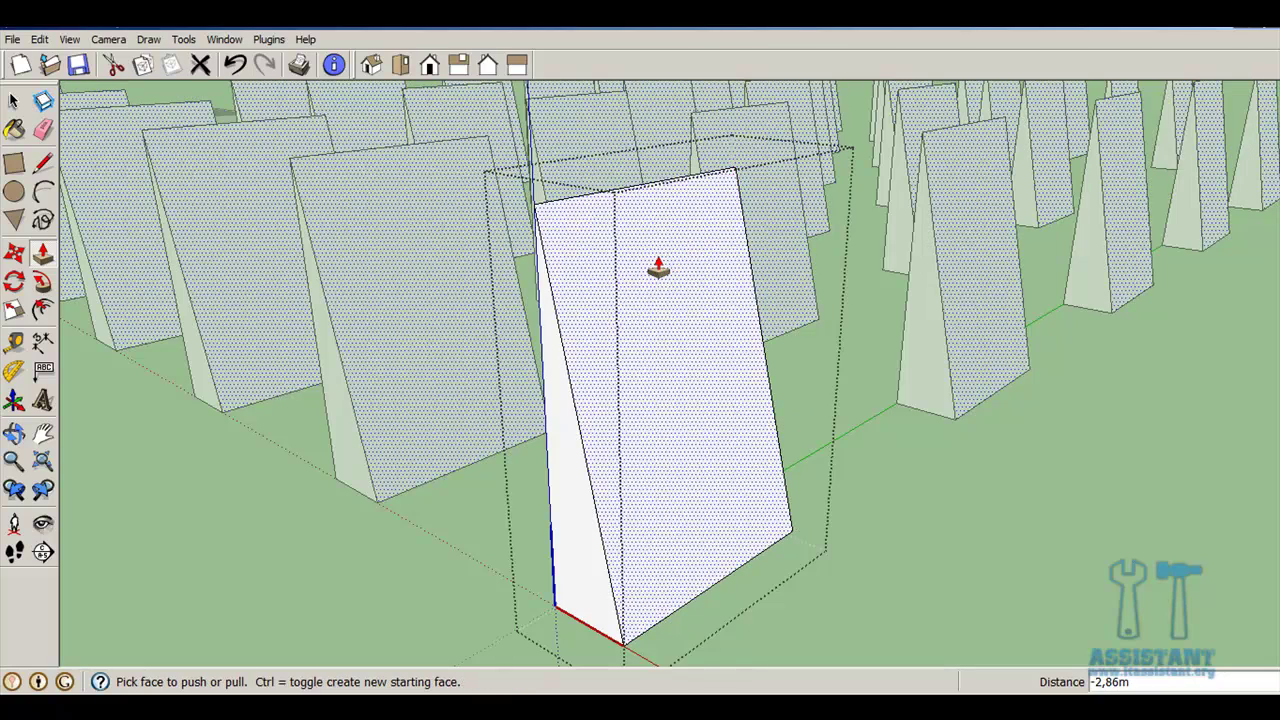
{"action": "key", "text": "space"}
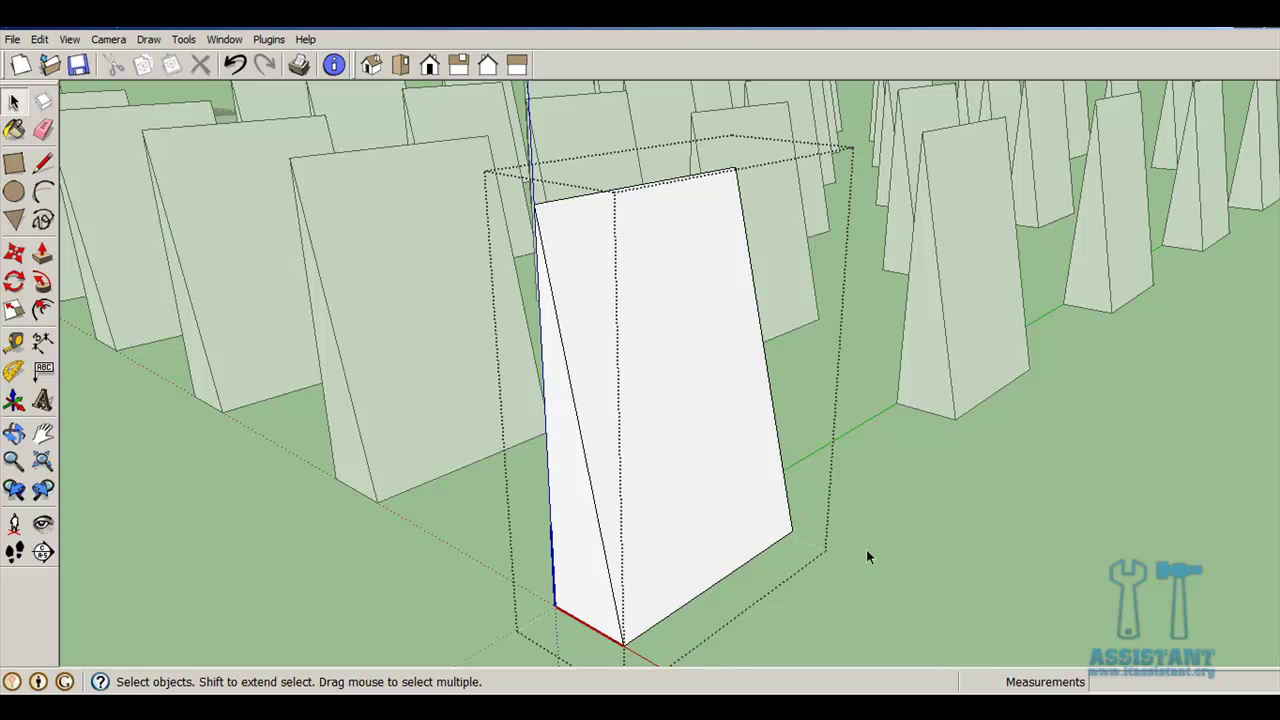
Step: Exit Bloc2 editing and orbit around the wedge grid and the arc of tall cylinders
{"action": "left_click", "coordinate": [954, 541]}
{"action": "scroll", "coordinate": [954, 541], "scroll_direction": "down", "scroll_amount": 3}
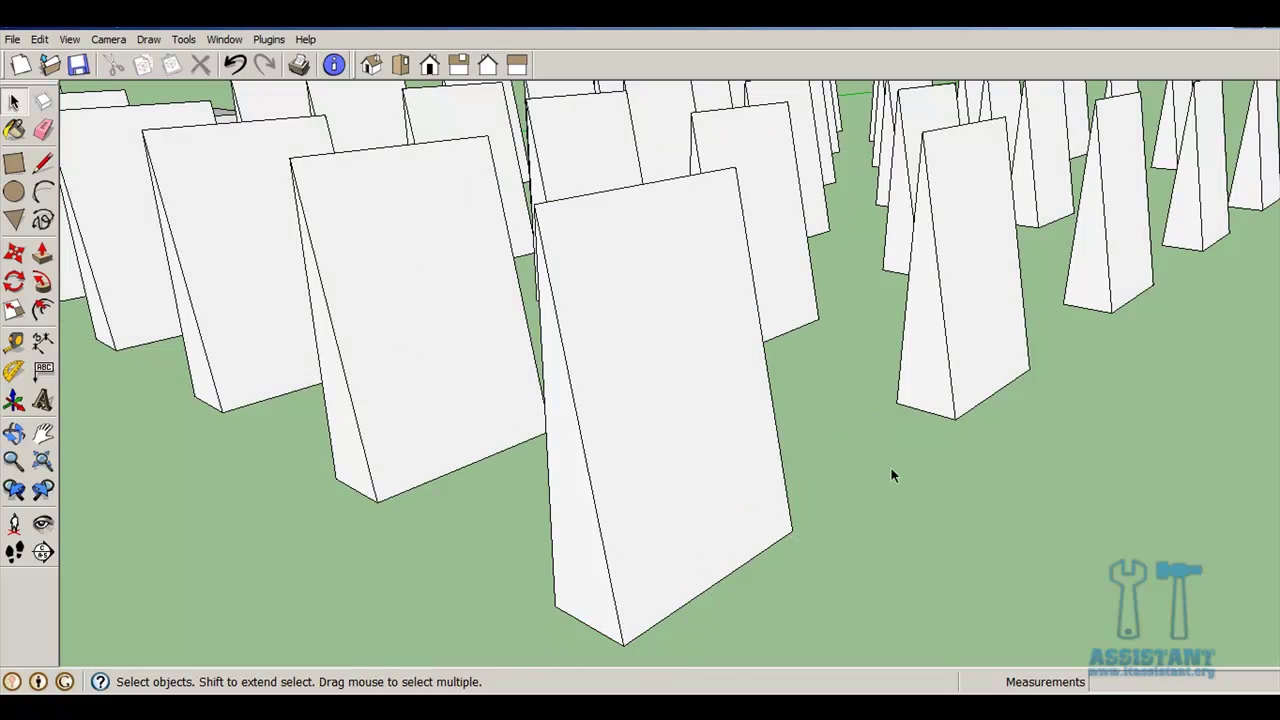
{"action": "scroll", "coordinate": [842, 409], "scroll_direction": "down", "scroll_amount": 2}
{"action": "middle_click_drag", "start_coordinate": [394, 297], "coordinate": [620, 380]}
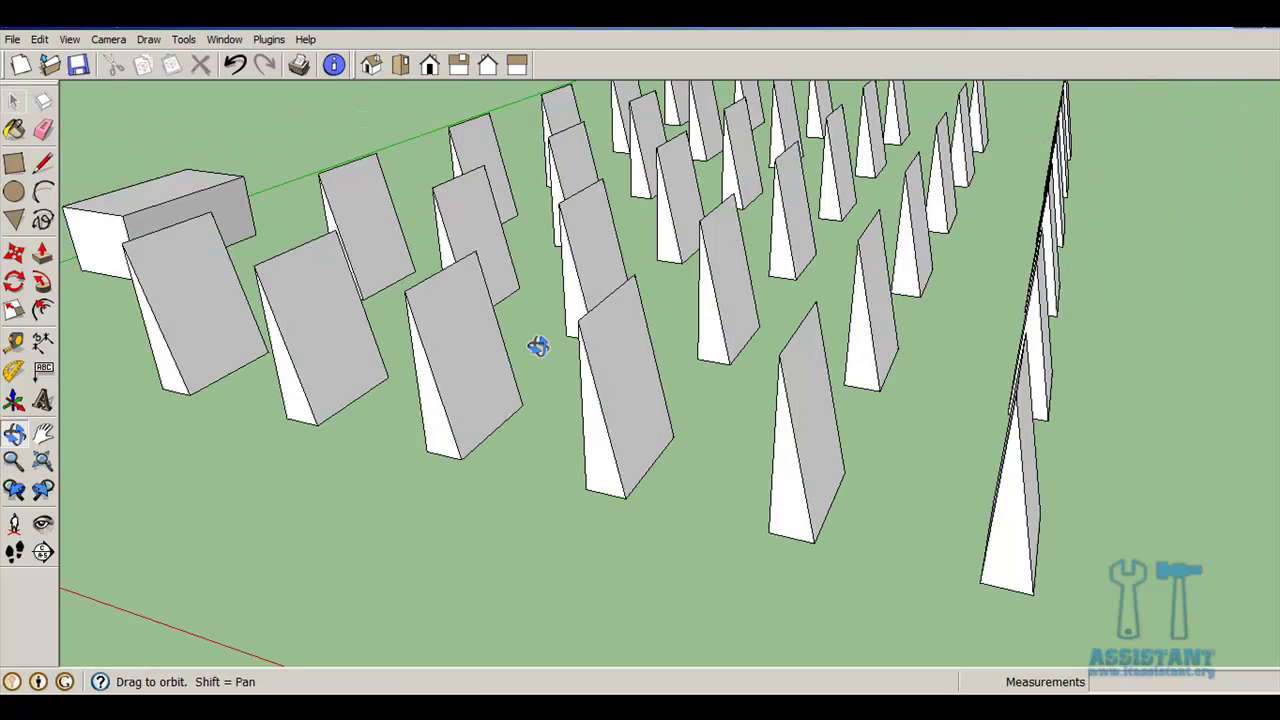
{"action": "middle_click_drag", "start_coordinate": [978, 467], "coordinate": [1000, 528]}
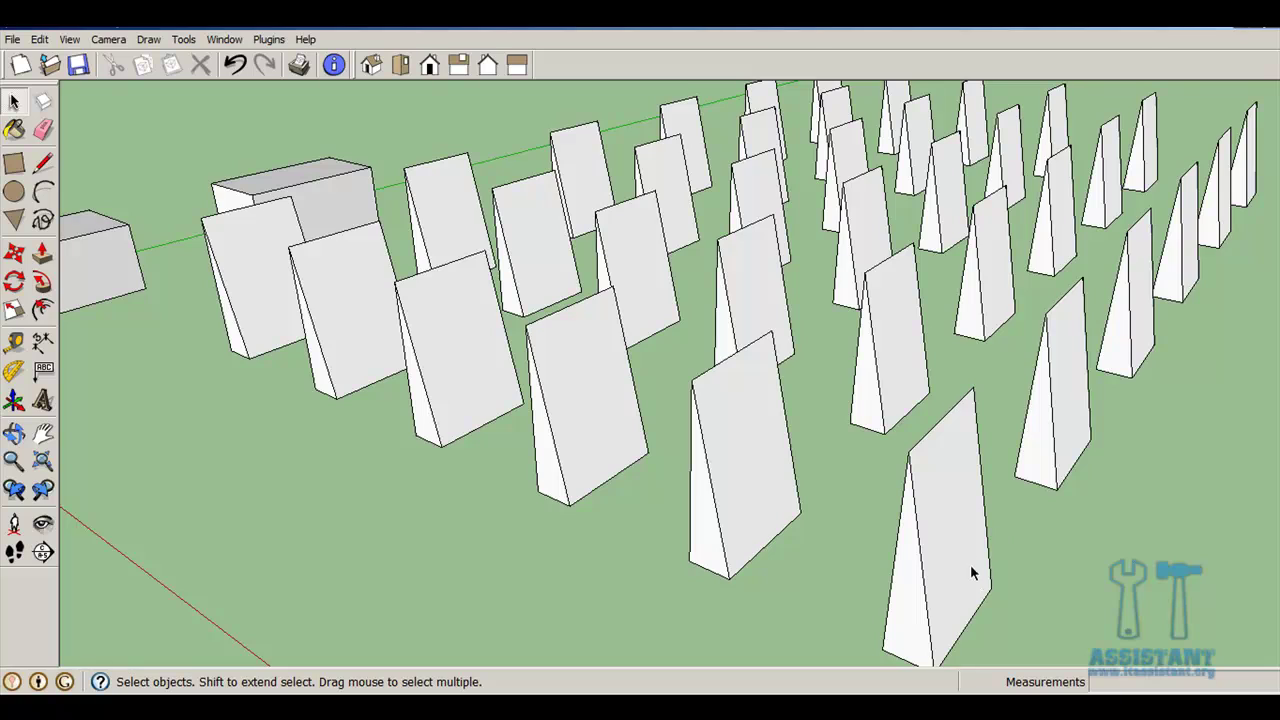
{"action": "middle_click_drag", "start_coordinate": [970, 566], "coordinate": [901, 533]}
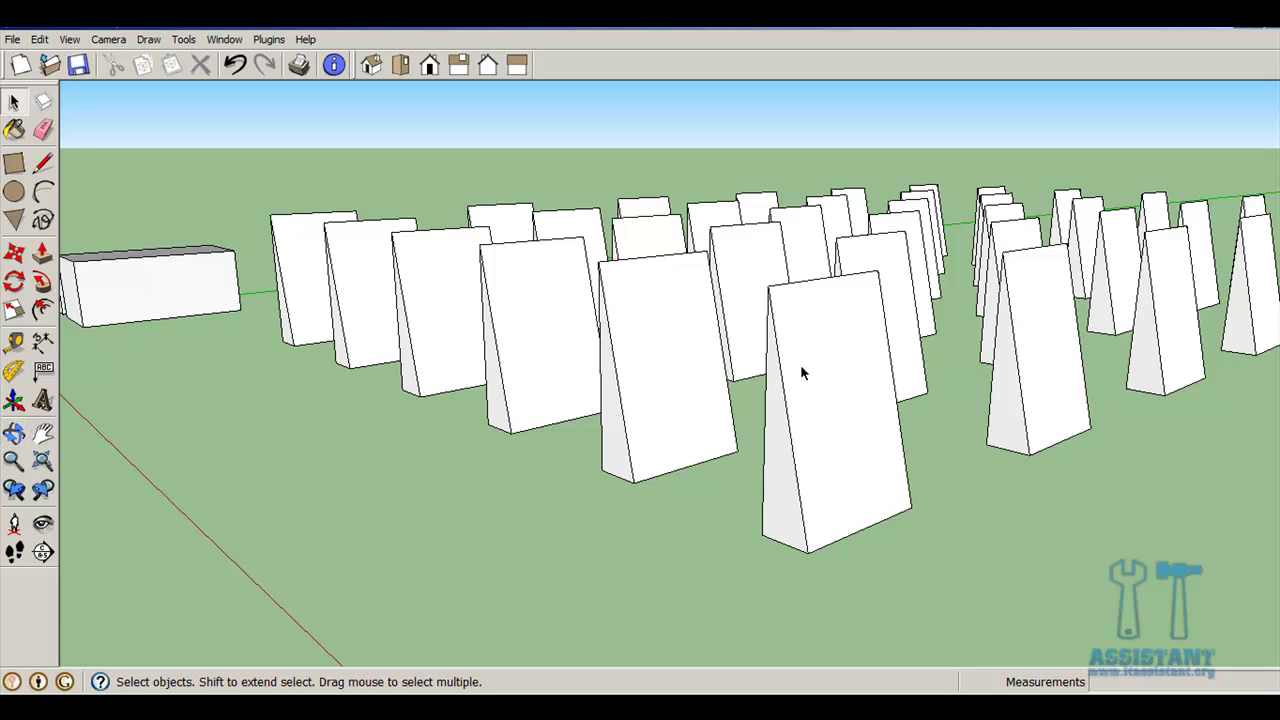
{"action": "middle_click_drag", "start_coordinate": [800, 372], "coordinate": [860, 409]}
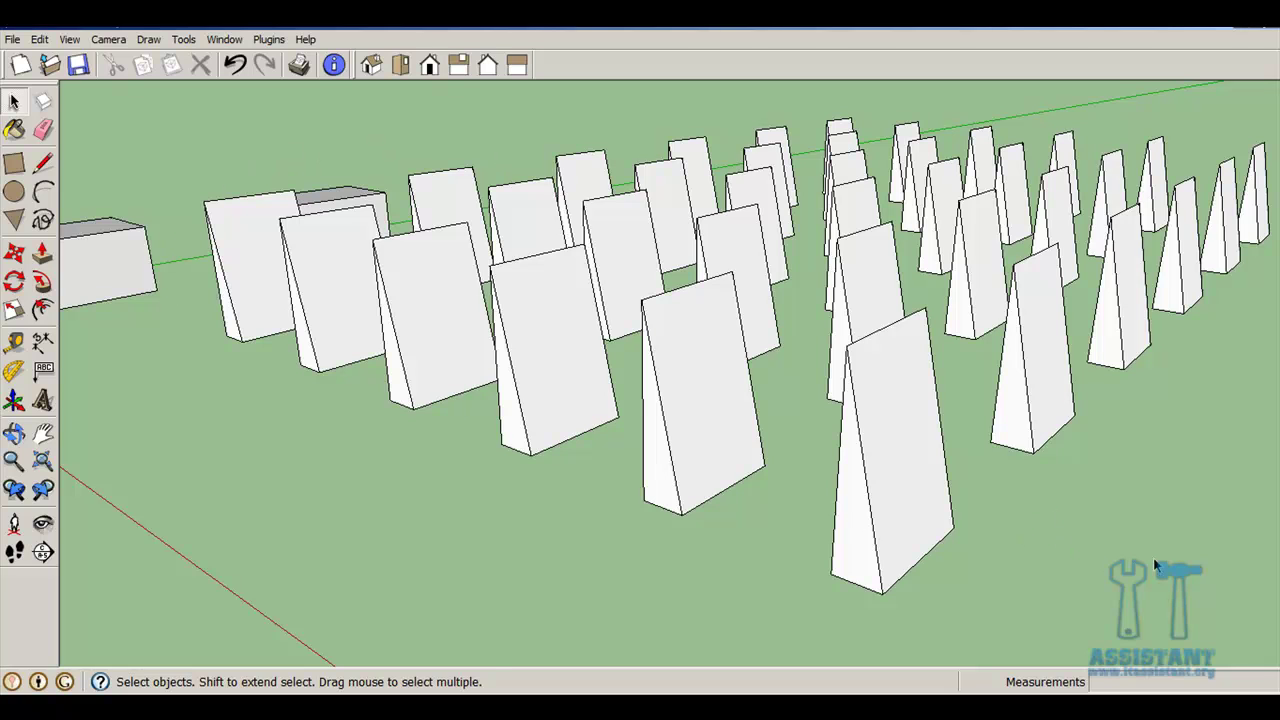
{"action": "mouse_move", "coordinate": [1155, 566]}
{"action": "middle_mouse_down"}
{"action": "mouse_move", "coordinate": [934, 466]}
{"action": "mouse_move", "coordinate": [1230, 341]}
{"action": "mouse_move", "coordinate": [986, 314]}
{"action": "mouse_move", "coordinate": [786, 366]}
{"action": "middle_mouse_up"}
{"action": "scroll", "coordinate": [828, 368], "scroll_direction": "down", "scroll_amount": 2}
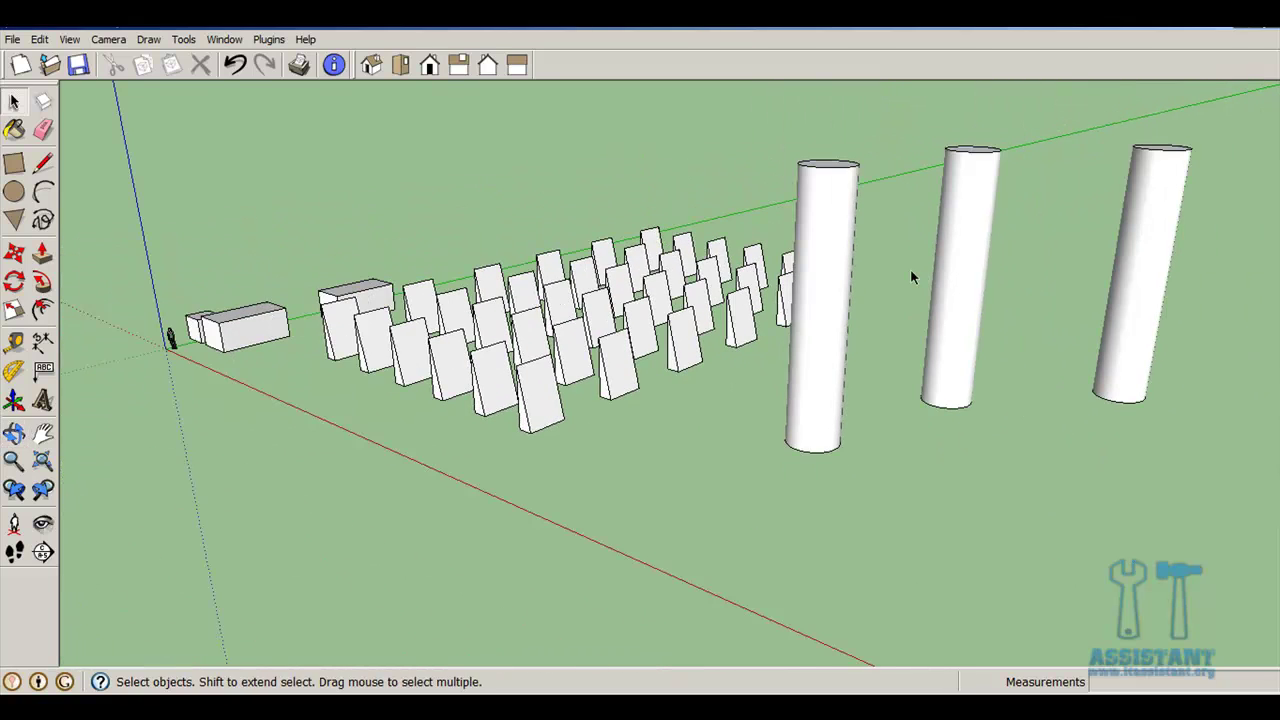
{"action": "middle_click_drag", "start_coordinate": [911, 271], "coordinate": [871, 311]}
Step: Push the nearest cylinder's top face down about 9,97 m into a short stump
{"action": "left_click", "coordinate": [797, 274]}
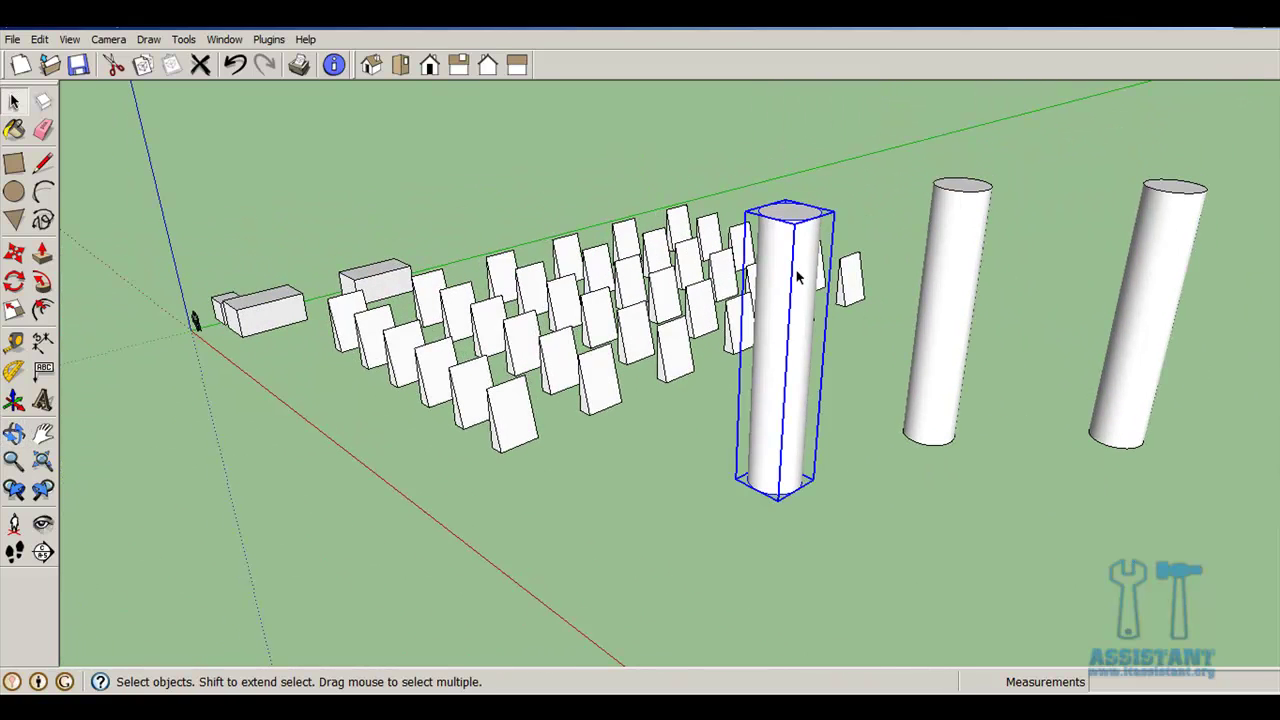
{"action": "double_click", "coordinate": [797, 277]}
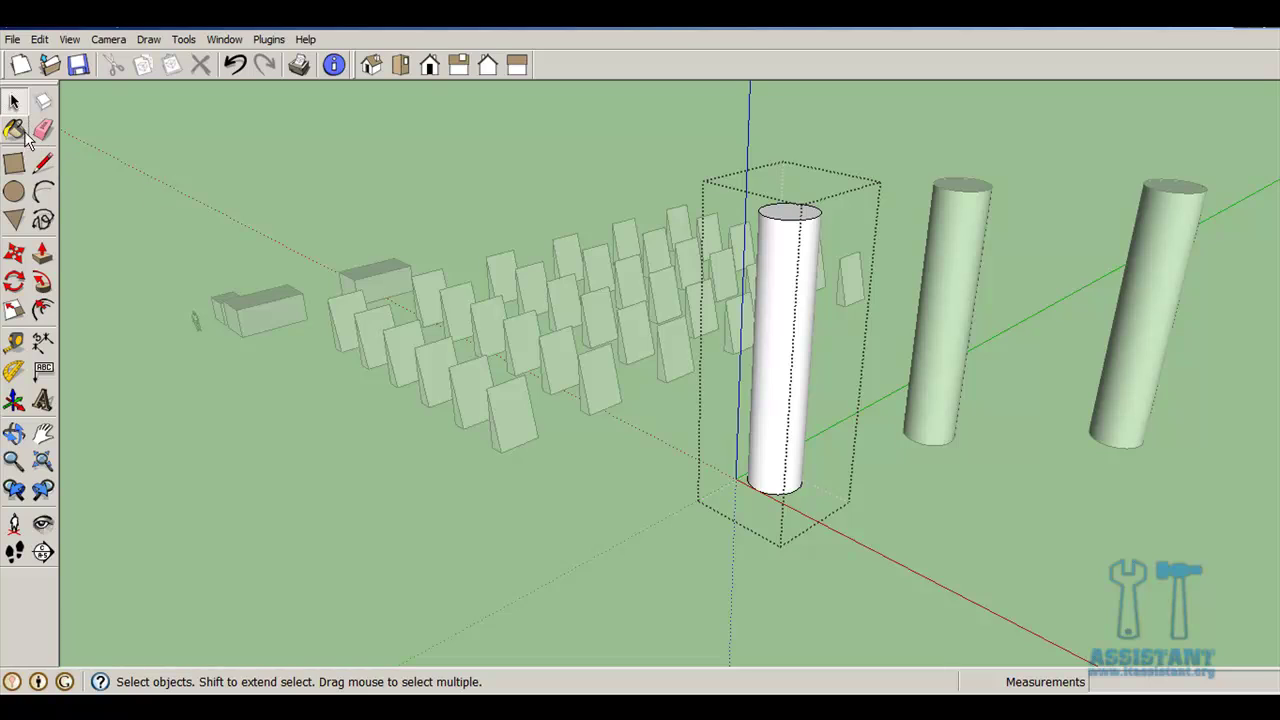
{"action": "left_click", "coordinate": [42, 253]}
{"action": "left_click_drag", "start_coordinate": [779, 224], "coordinate": [760, 393]}
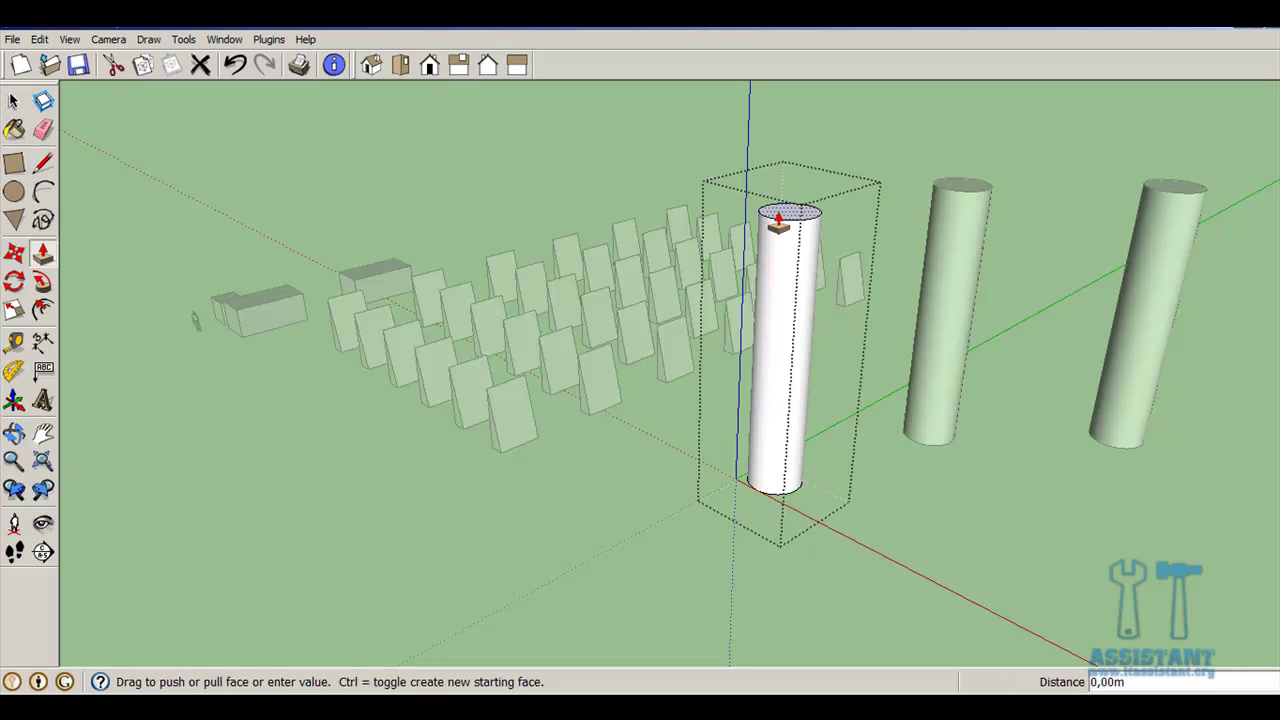
{"action": "left_click", "coordinate": [760, 393]}
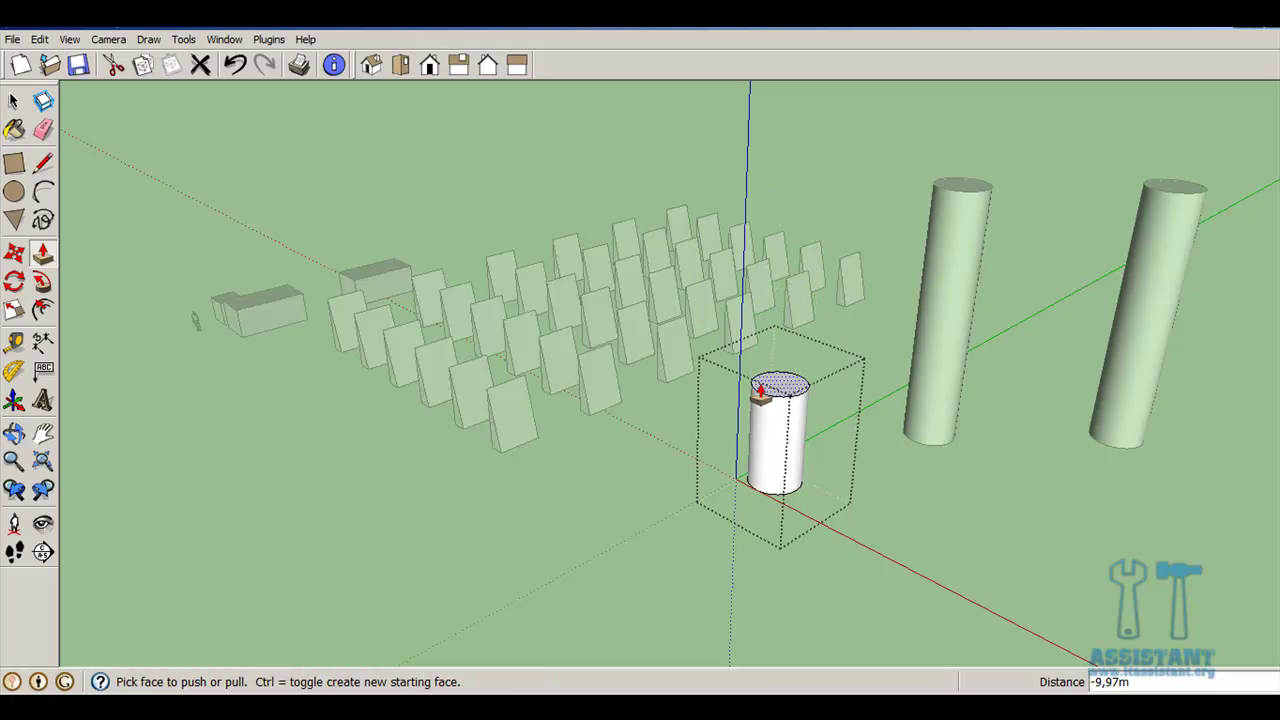
{"action": "left_click", "coordinate": [14, 101]}
{"action": "left_click", "coordinate": [1077, 595]}
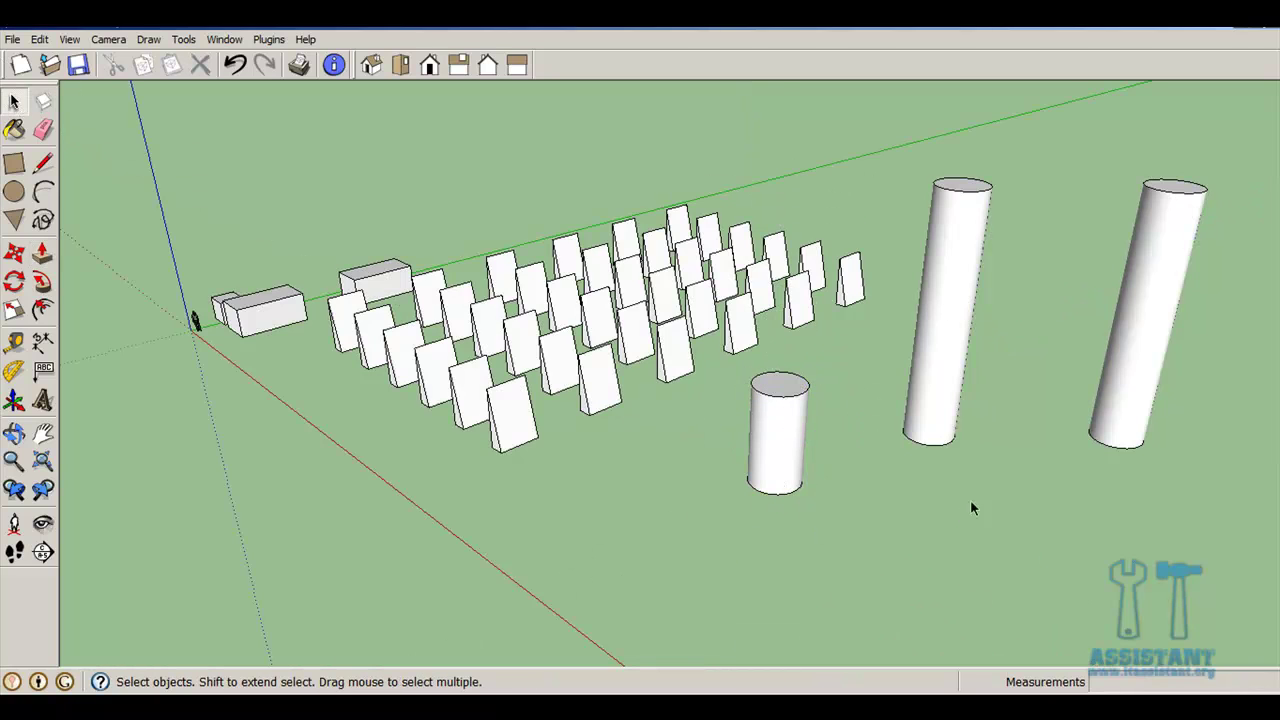
{"action": "mouse_move", "coordinate": [971, 508]}
{"action": "middle_mouse_down"}
{"action": "mouse_move", "coordinate": [971, 589]}
{"action": "mouse_move", "coordinate": [997, 582]}
{"action": "mouse_move", "coordinate": [690, 367]}
{"action": "mouse_move", "coordinate": [840, 360]}
{"action": "mouse_move", "coordinate": [804, 366]}
{"action": "middle_mouse_up"}
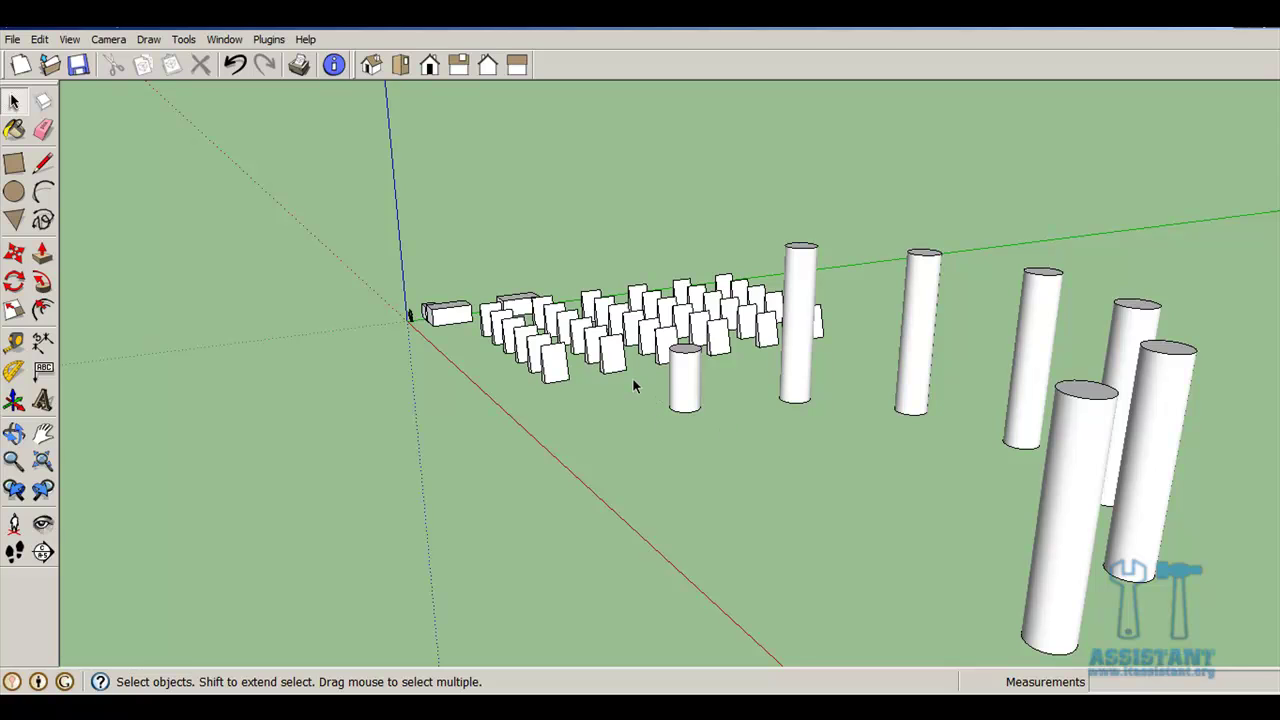
{"action": "mouse_move", "coordinate": [950, 535]}
{"action": "middle_mouse_down"}
{"action": "mouse_move", "coordinate": [1023, 523]}
{"action": "mouse_move", "coordinate": [862, 521]}
{"action": "middle_mouse_up"}
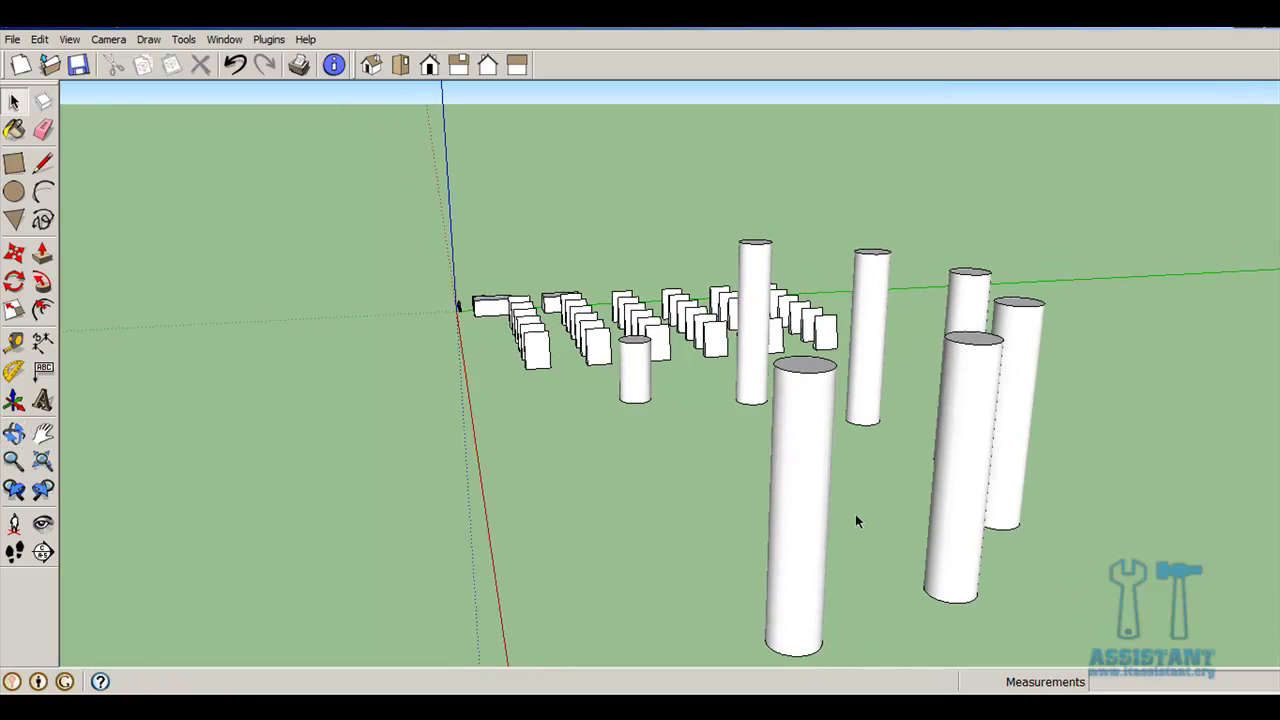
{"action": "middle_click_drag", "start_coordinate": [608, 446], "coordinate": [758, 443]}
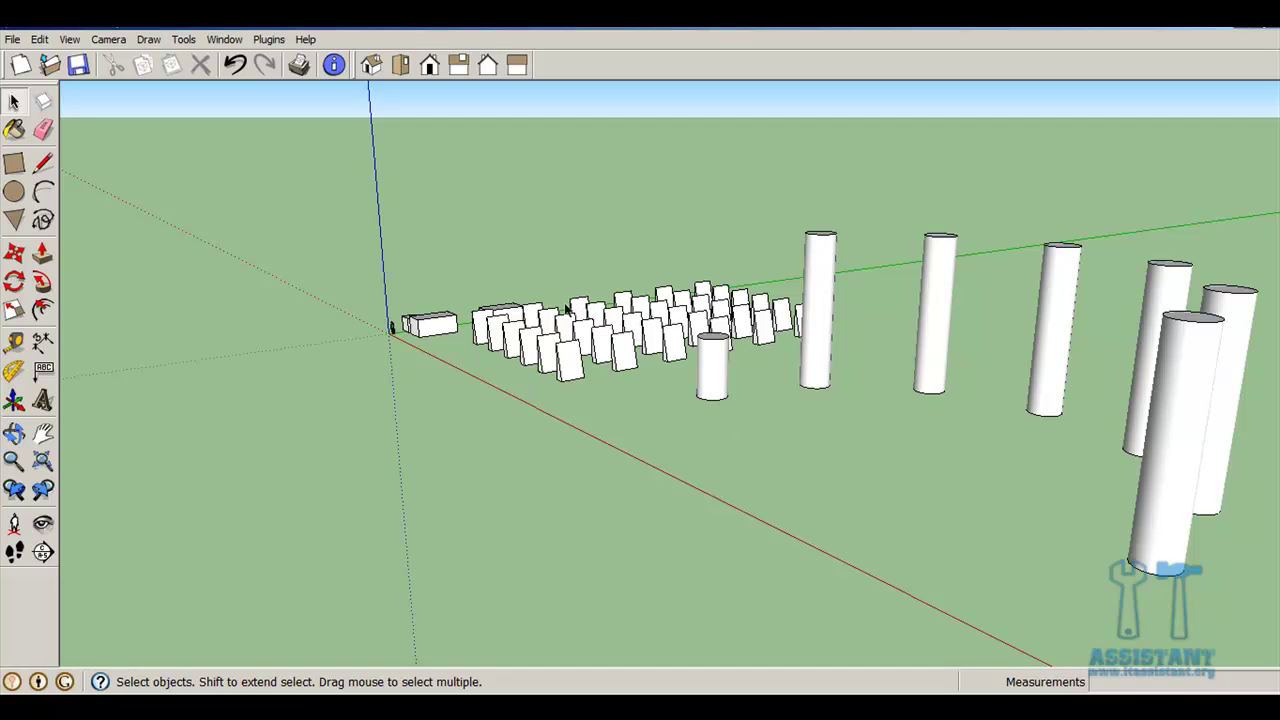
{"action": "scroll", "coordinate": [531, 312], "scroll_direction": "up", "scroll_amount": 1}
{"action": "scroll", "coordinate": [531, 312], "scroll_direction": "up", "scroll_amount": 2}
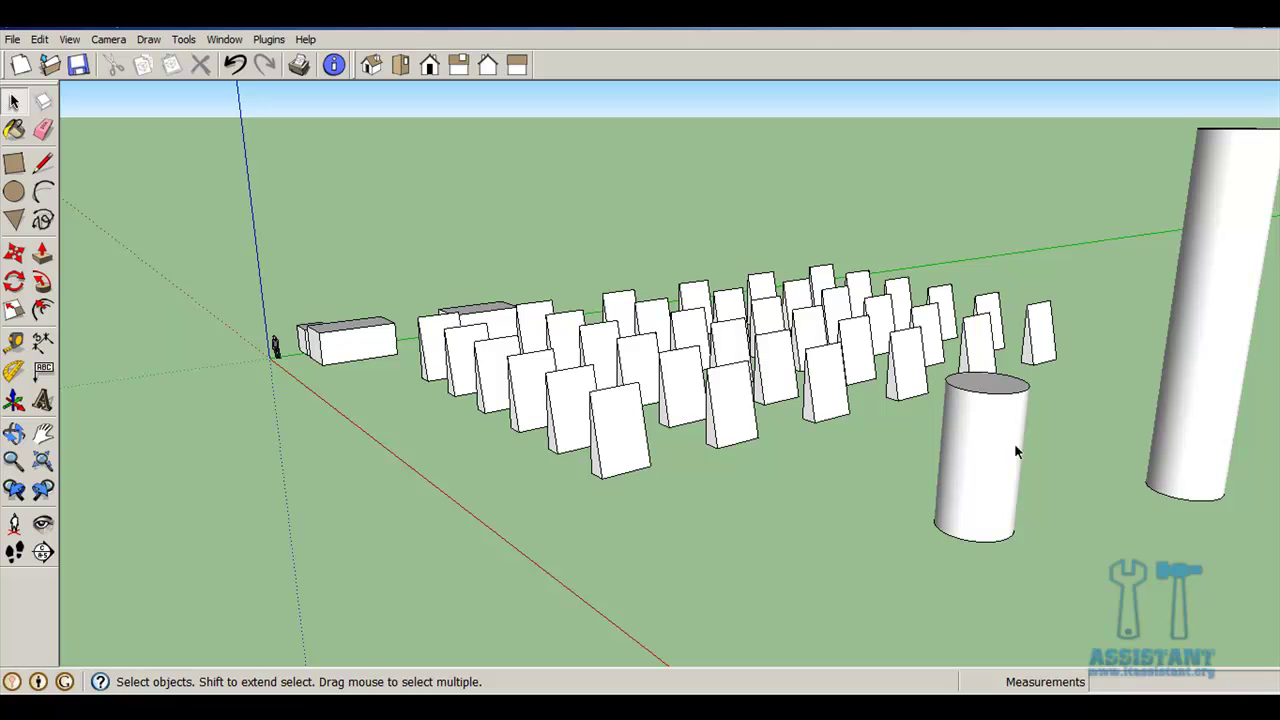
{"action": "scroll", "coordinate": [1011, 450], "scroll_direction": "down", "scroll_amount": 3}
{"action": "mouse_move", "coordinate": [1108, 509]}
{"action": "middle_mouse_down"}
{"action": "mouse_move", "coordinate": [1092, 520]}
{"action": "mouse_move", "coordinate": [643, 483]}
{"action": "mouse_move", "coordinate": [1103, 500]}
{"action": "middle_mouse_up"}
{"action": "middle_click_drag", "start_coordinate": [837, 429], "coordinate": [848, 502]}
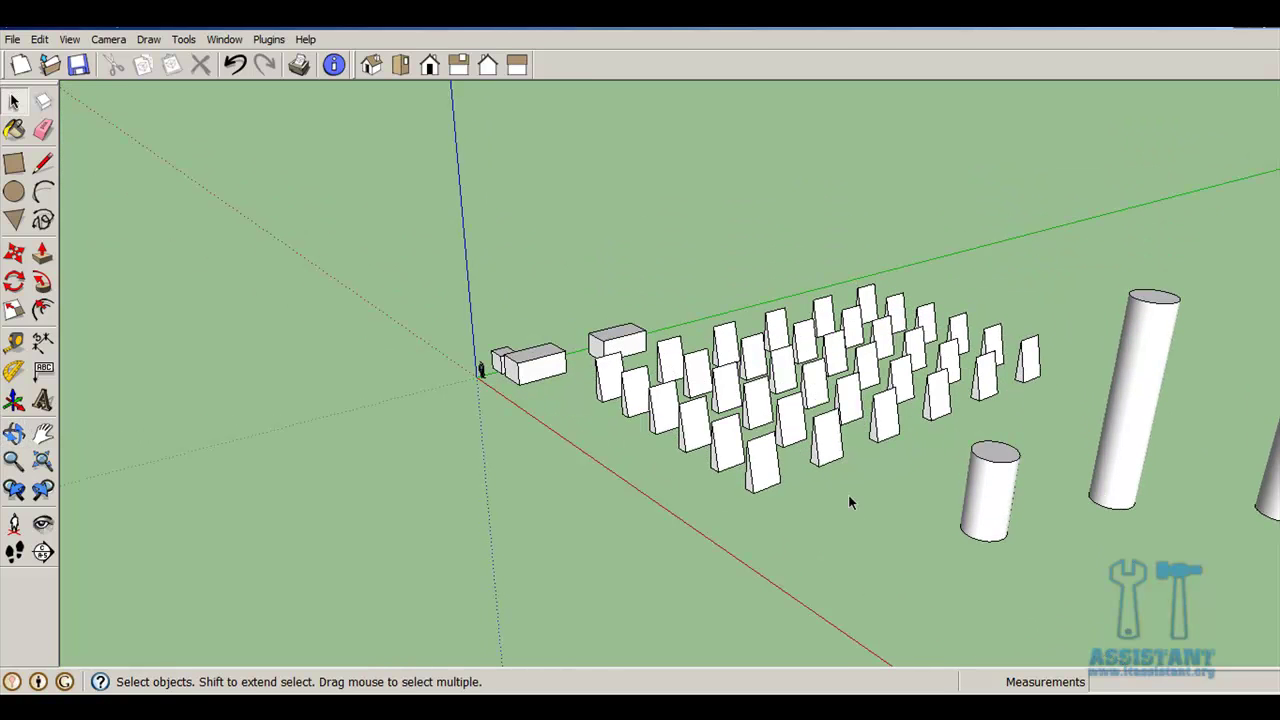
{"action": "scroll", "coordinate": [960, 468], "scroll_direction": "up", "scroll_amount": 2}
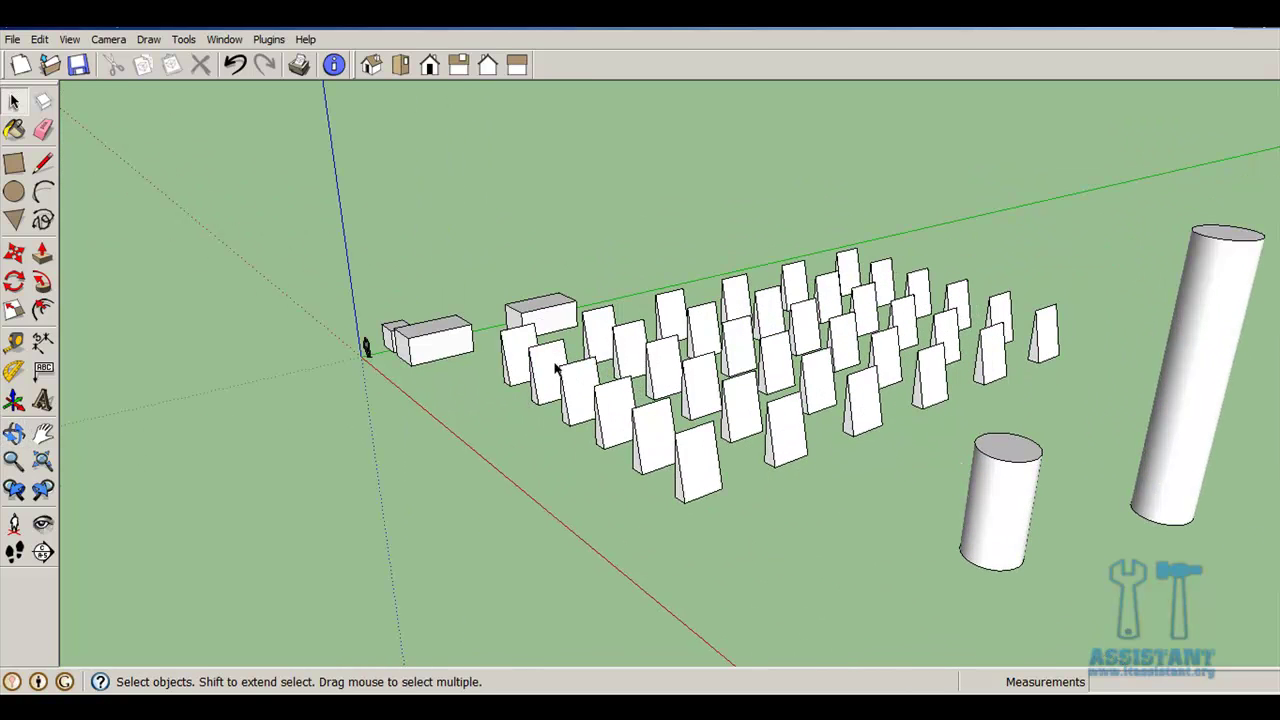
{"action": "mouse_move", "coordinate": [556, 366]}
{"action": "middle_mouse_down"}
{"action": "mouse_move", "coordinate": [680, 408]}
{"action": "mouse_move", "coordinate": [613, 420]}
{"action": "middle_mouse_up"}
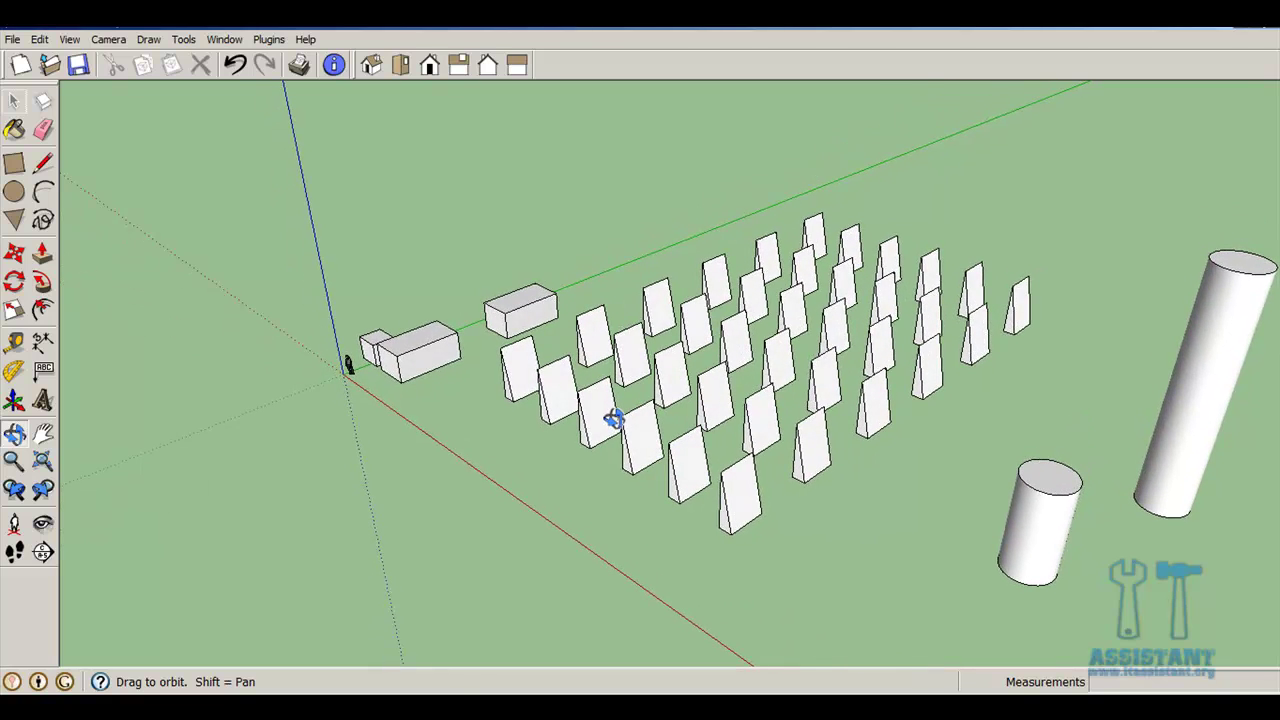
Step: Make the small box beside the origin a component, keeping the default name Component#1
{"action": "left_click", "coordinate": [367, 342]}
{"action": "double_click", "coordinate": [367, 342]}
{"action": "key", "text": "g"}
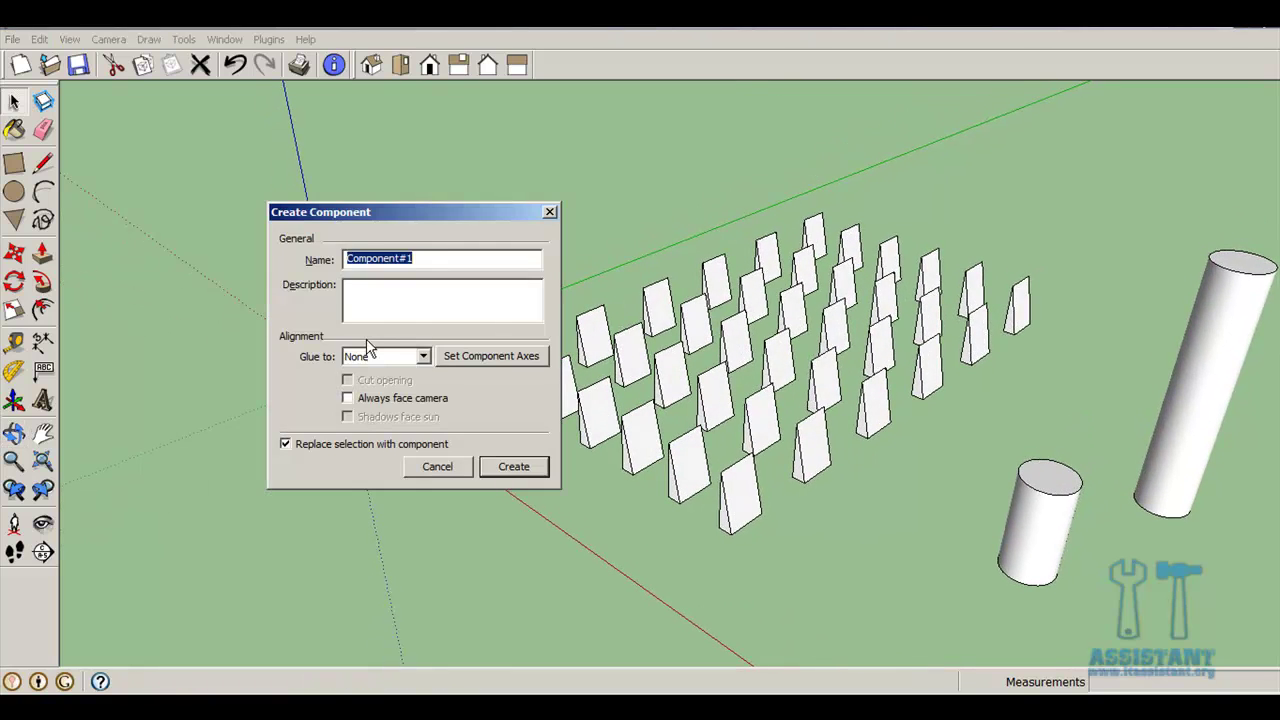
{"action": "mouse_move", "coordinate": [347, 209]}
{"action": "left_mouse_down"}
{"action": "mouse_move", "coordinate": [452, 361]}
{"action": "mouse_move", "coordinate": [565, 241]}
{"action": "left_mouse_up"}
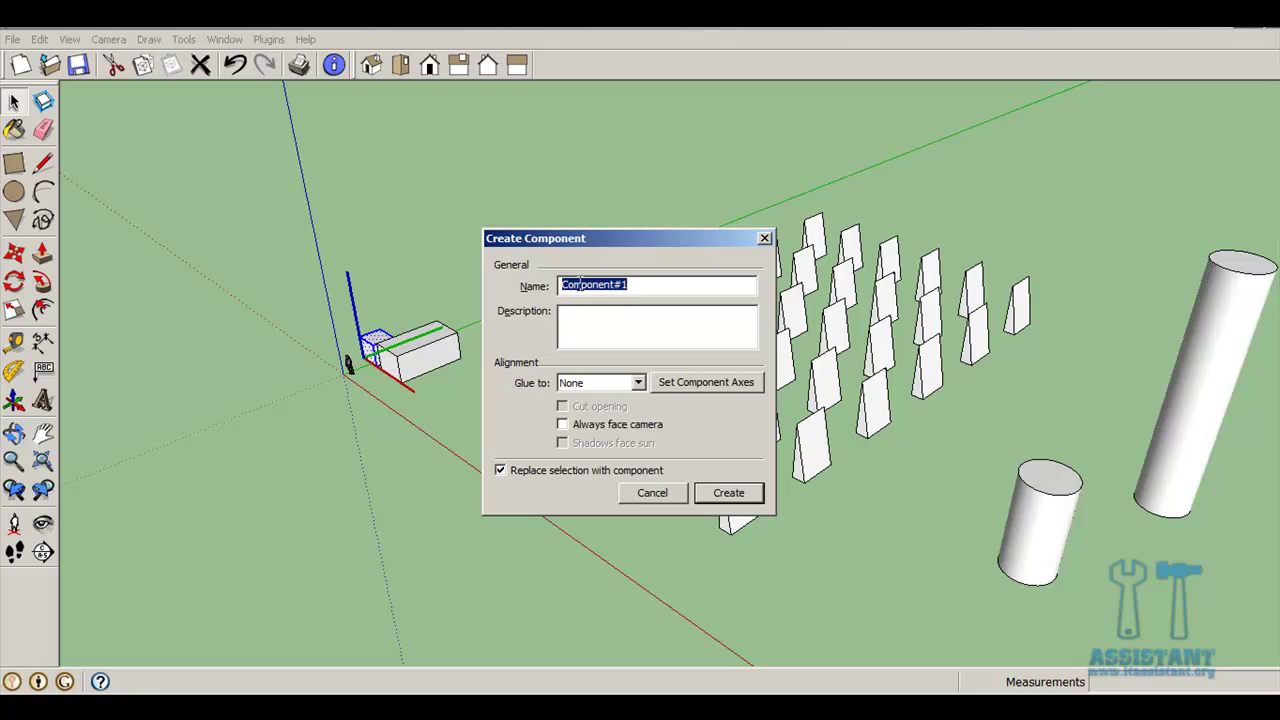
{"action": "left_click", "coordinate": [601, 328]}
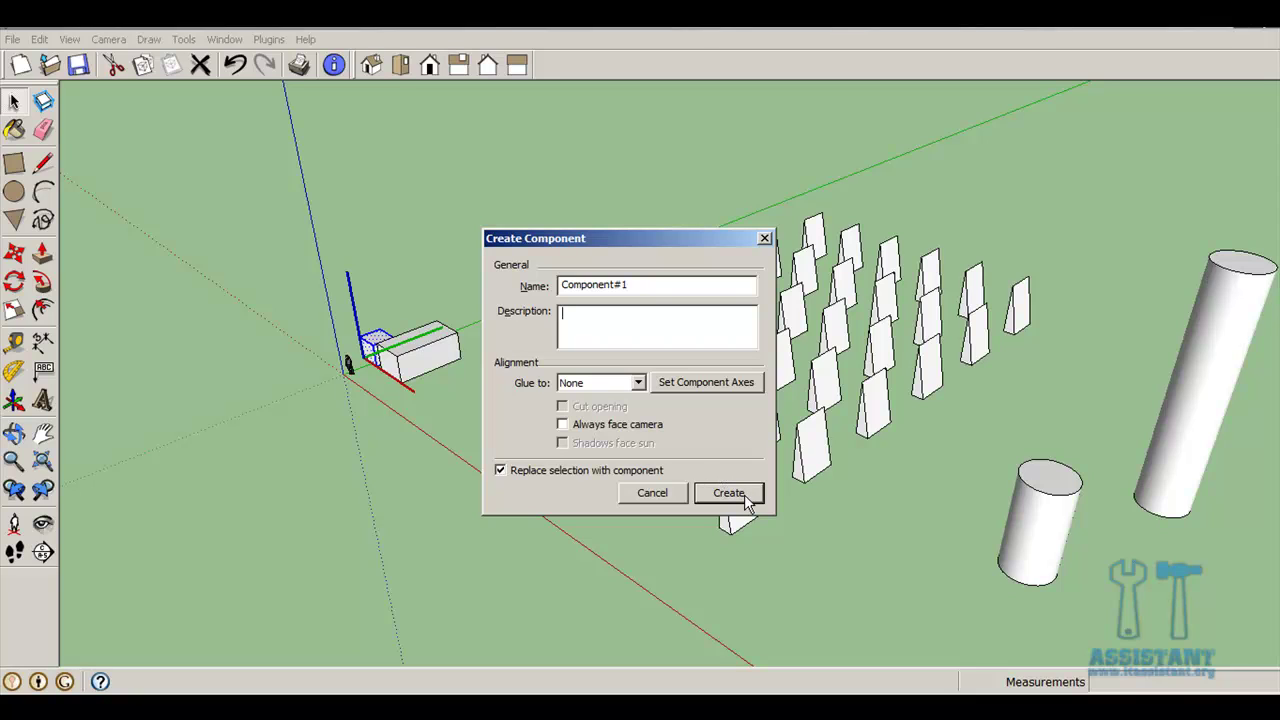
{"action": "left_click", "coordinate": [764, 238]}
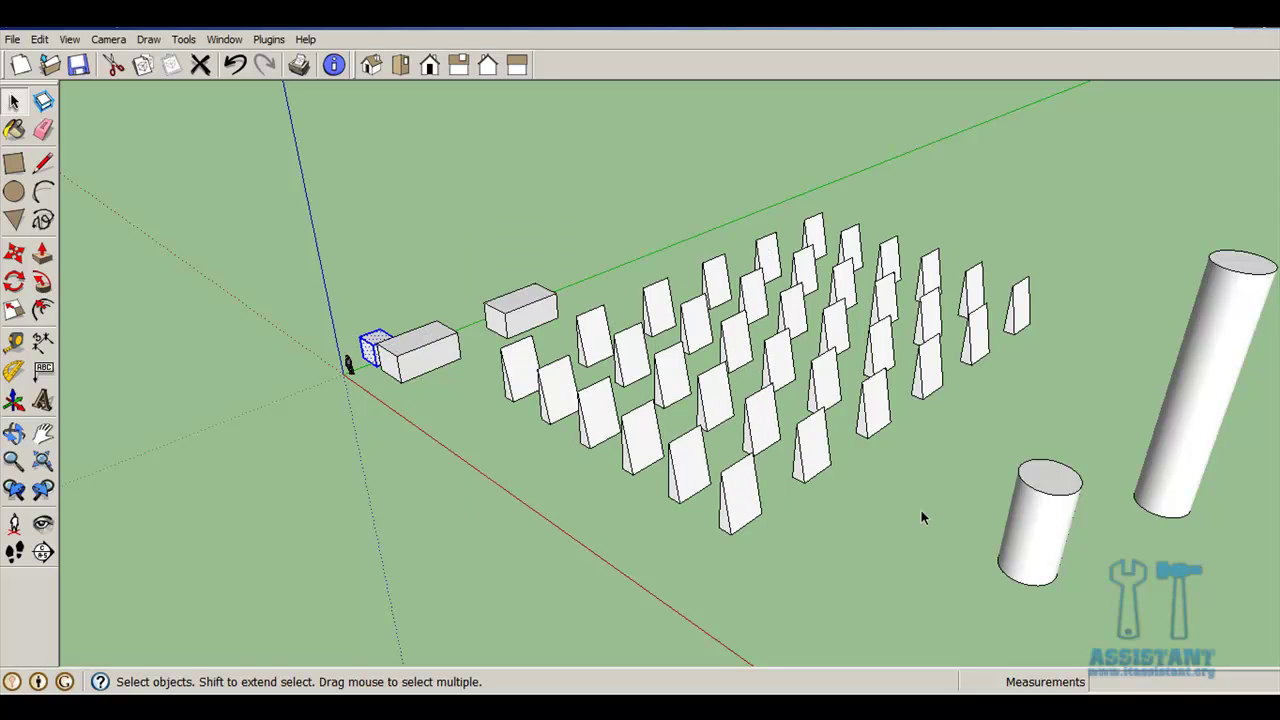
{"action": "left_click", "coordinate": [921, 510]}
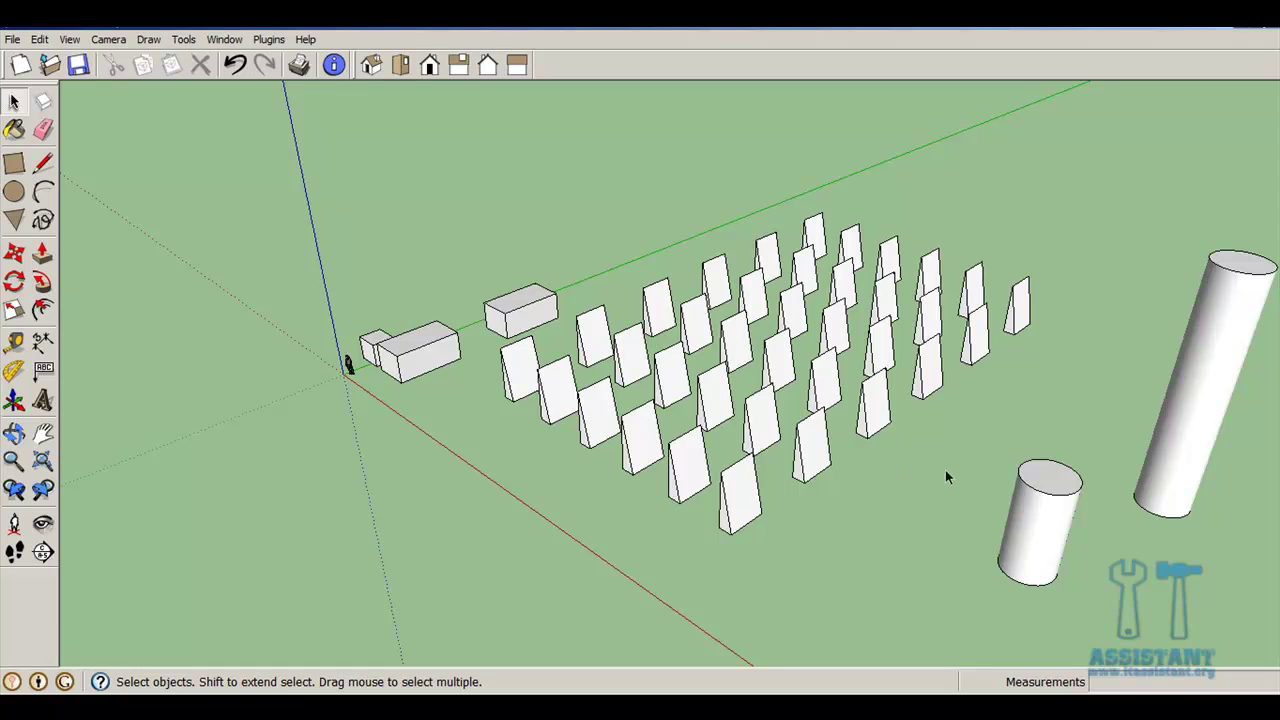
{"action": "middle_click_drag", "start_coordinate": [1188, 616], "coordinate": [1112, 529]}
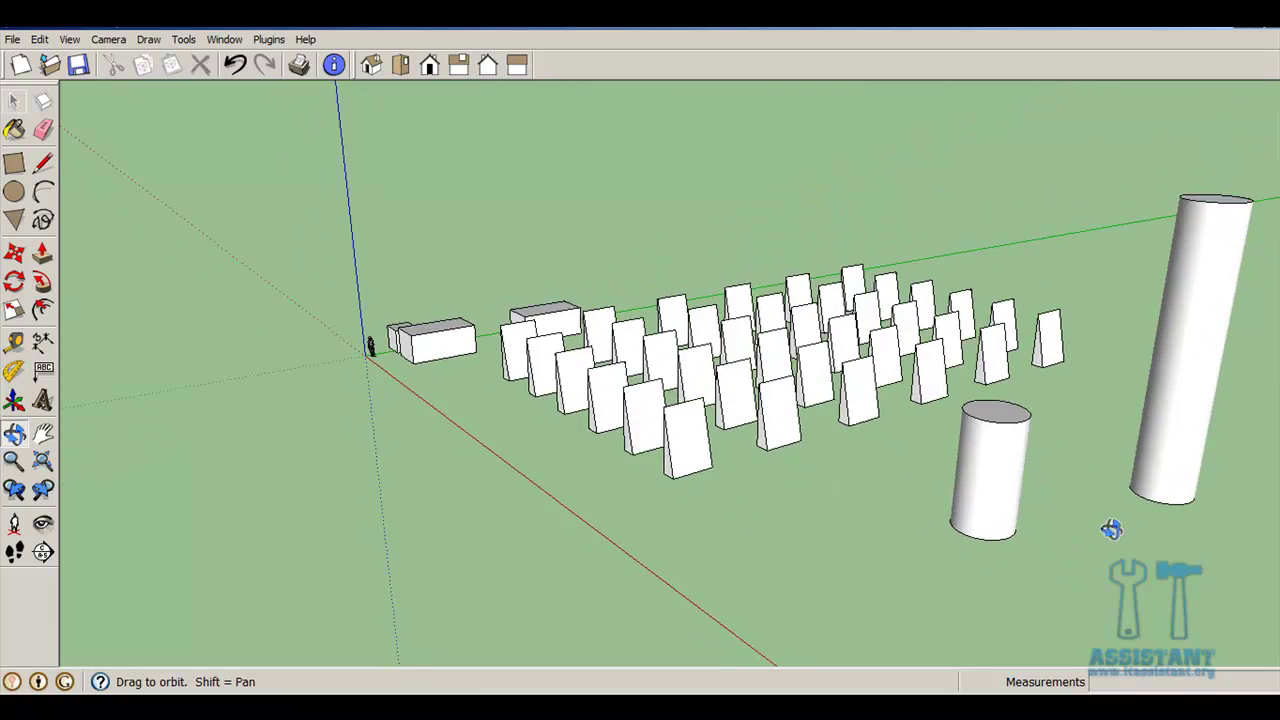
{"action": "mouse_move", "coordinate": [1112, 529]}
{"action": "left_mouse_down"}
{"action": "mouse_move", "coordinate": [906, 457]}
{"action": "mouse_move", "coordinate": [674, 431]}
{"action": "mouse_move", "coordinate": [894, 434]}
{"action": "left_mouse_up"}
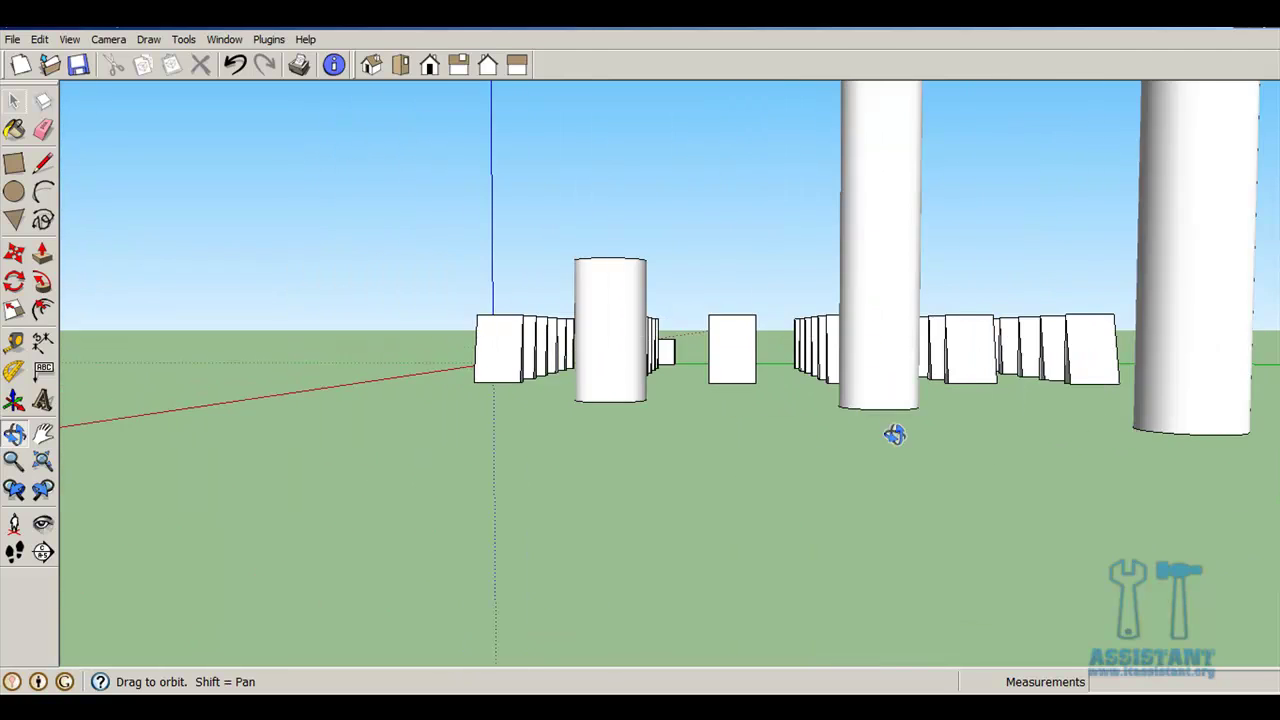
{"action": "mouse_move", "coordinate": [894, 434]}
{"action": "middle_mouse_down"}
{"action": "mouse_move", "coordinate": [997, 420]}
{"action": "mouse_move", "coordinate": [986, 374]}
{"action": "mouse_move", "coordinate": [806, 417]}
{"action": "mouse_move", "coordinate": [759, 413]}
{"action": "mouse_move", "coordinate": [764, 447]}
{"action": "mouse_move", "coordinate": [623, 466]}
{"action": "mouse_move", "coordinate": [1004, 476]}
{"action": "mouse_move", "coordinate": [1157, 457]}
{"action": "middle_mouse_up"}
{"action": "scroll", "coordinate": [759, 413], "scroll_direction": "down", "scroll_amount": 3}
{"action": "middle_click_drag", "start_coordinate": [846, 414], "coordinate": [897, 431]}
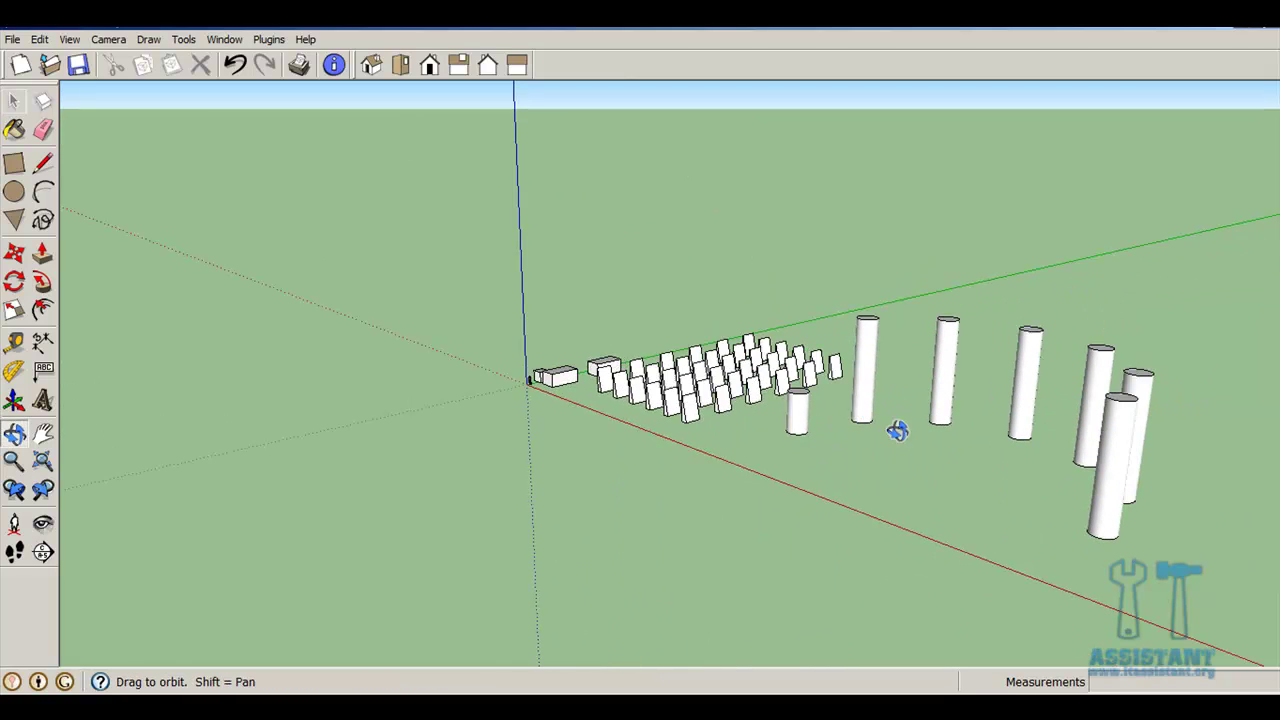
{"action": "middle_click_drag", "start_coordinate": [1237, 420], "coordinate": [1200, 445]}
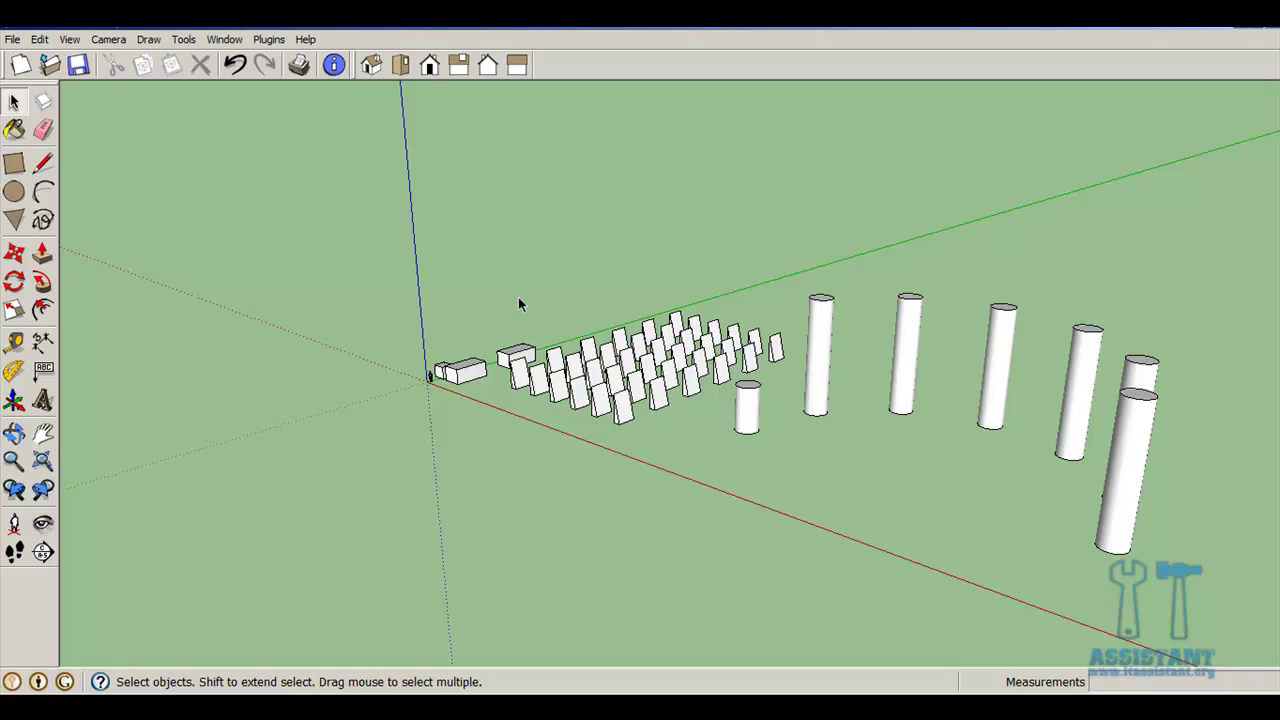
{"action": "middle_click_drag", "start_coordinate": [845, 376], "coordinate": [721, 385]}
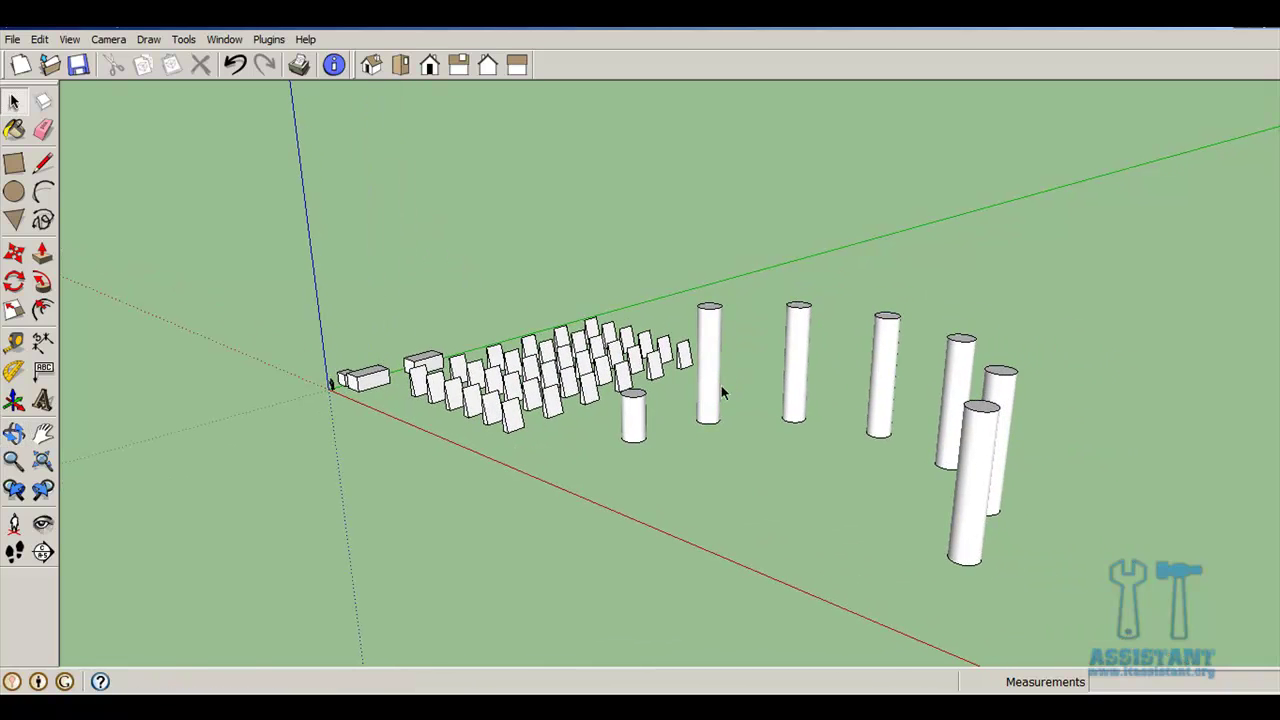
{"action": "scroll", "coordinate": [721, 385], "scroll_direction": "up", "scroll_amount": 2}
{"action": "mouse_move", "coordinate": [721, 385]}
{"action": "middle_mouse_down"}
{"action": "mouse_move", "coordinate": [746, 390]}
{"action": "mouse_move", "coordinate": [687, 394]}
{"action": "middle_mouse_up"}
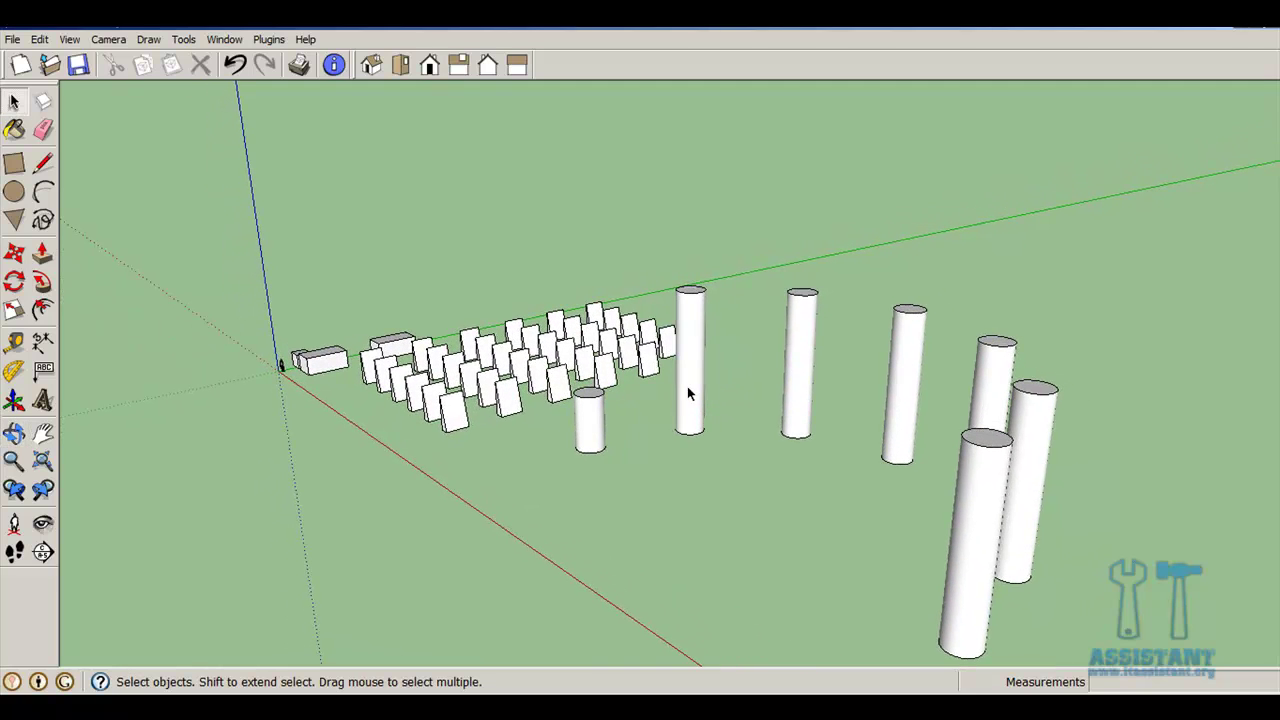